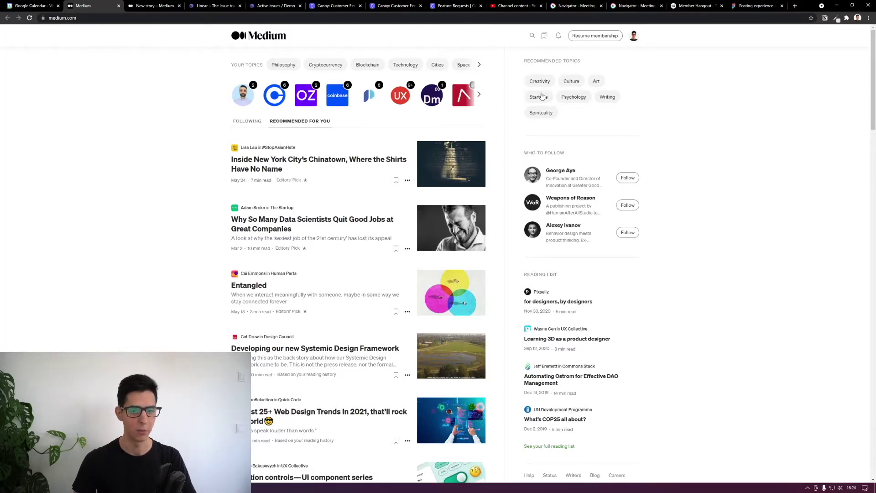
# Open the article "Developing our new Systemic Design Framework" from the Medium feed and read through its framework, characteristics and principles sections.
pyautogui.scroll(-2, 280, 231)
pyautogui.click(345, 249)
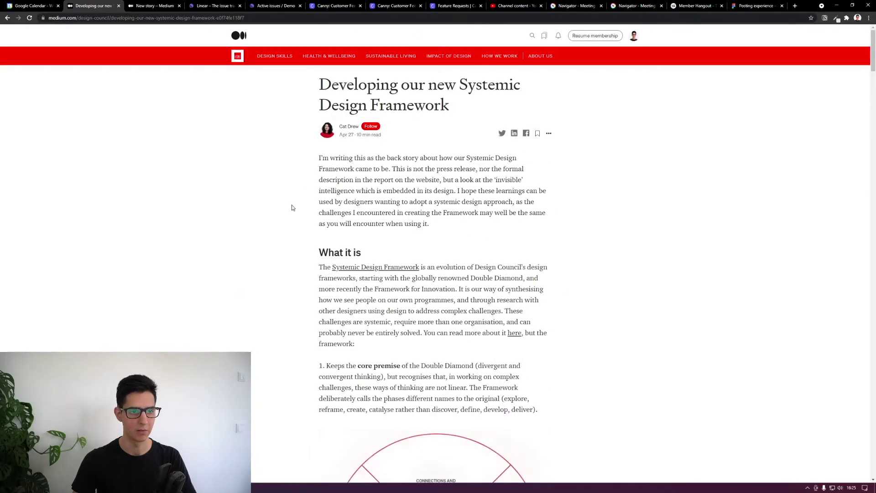
pyautogui.scroll(-1, 250, 199)
pyautogui.scroll(-8, 251, 200)
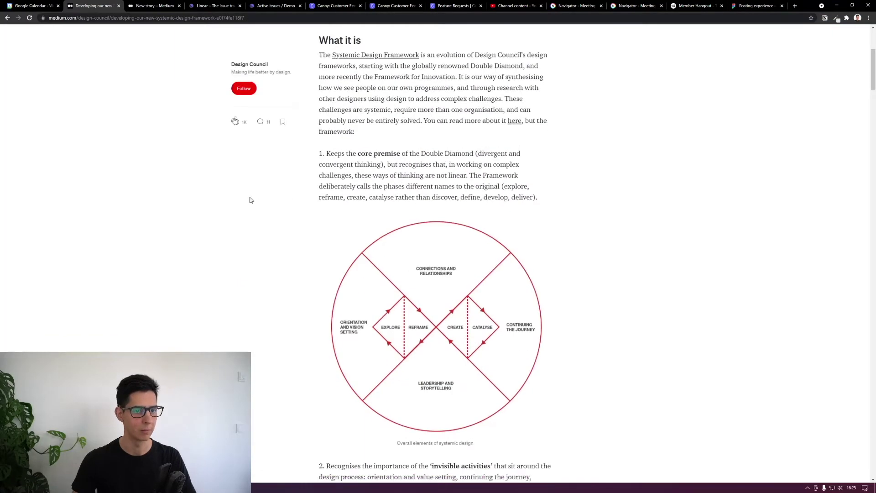
pyautogui.scroll(-3, 360, 191)
pyautogui.scroll(-4, 360, 190)
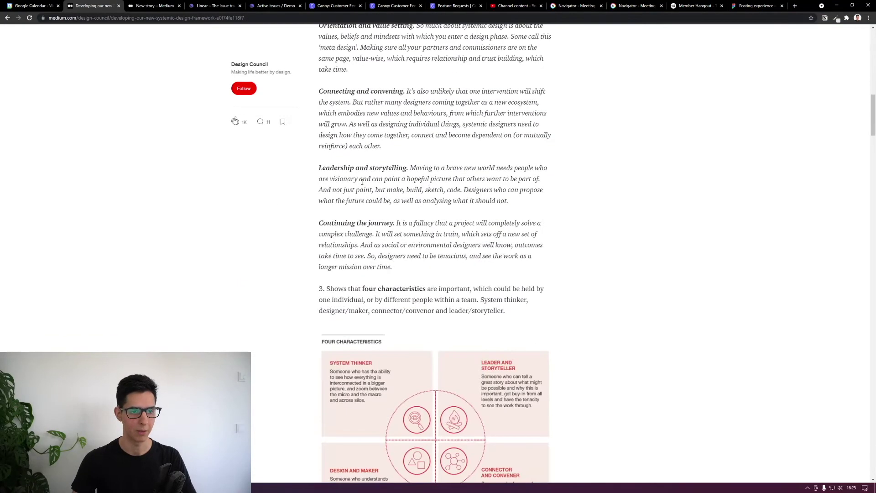
pyautogui.scroll(-5, 356, 222)
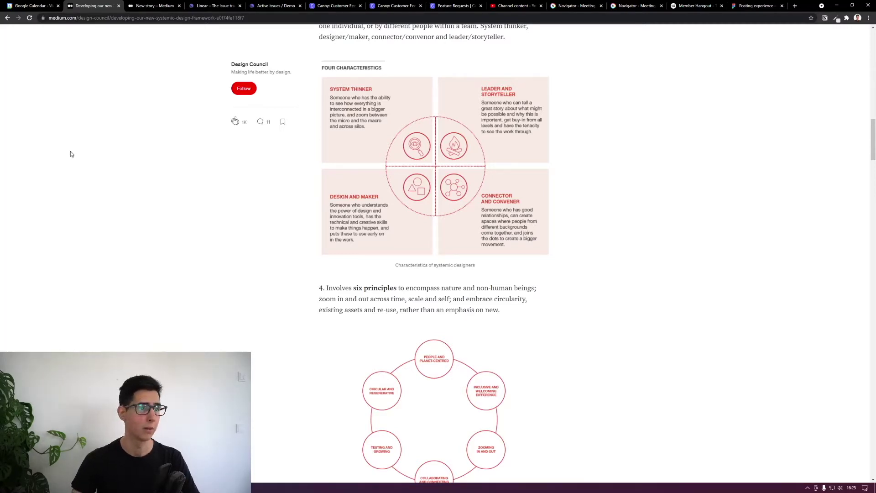
# Switch to the Medium story draft and delete its existing title and subtitle text.
pyautogui.click(152, 7)
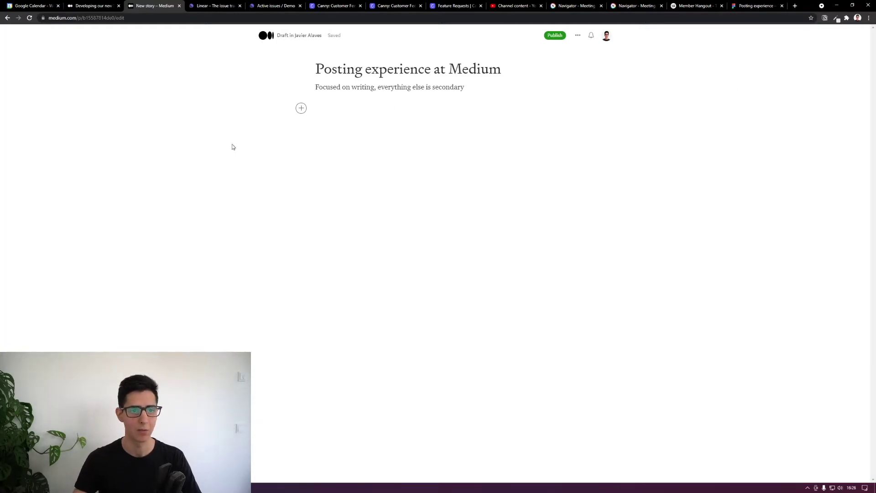
pyautogui.click(362, 70)
pyautogui.tripleClick(362, 73)
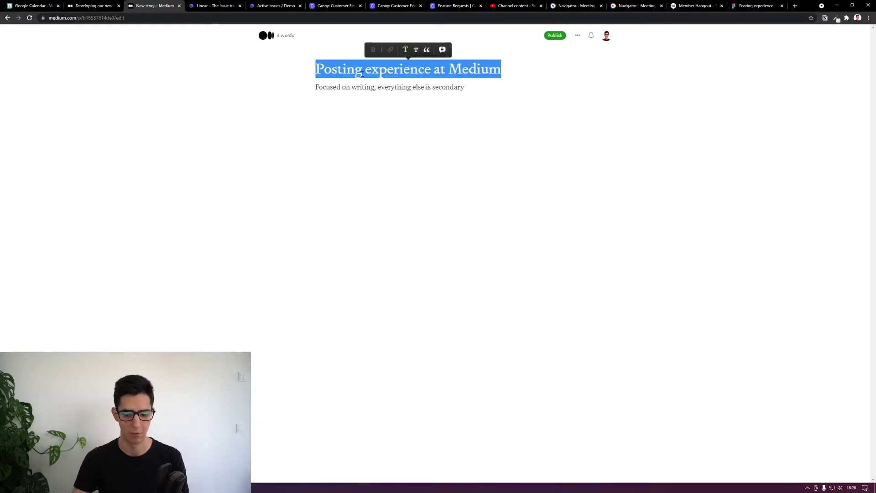
pyautogui.press('BackSpace')
pyautogui.tripleClick(363, 69)
pyautogui.press('BackSpace')
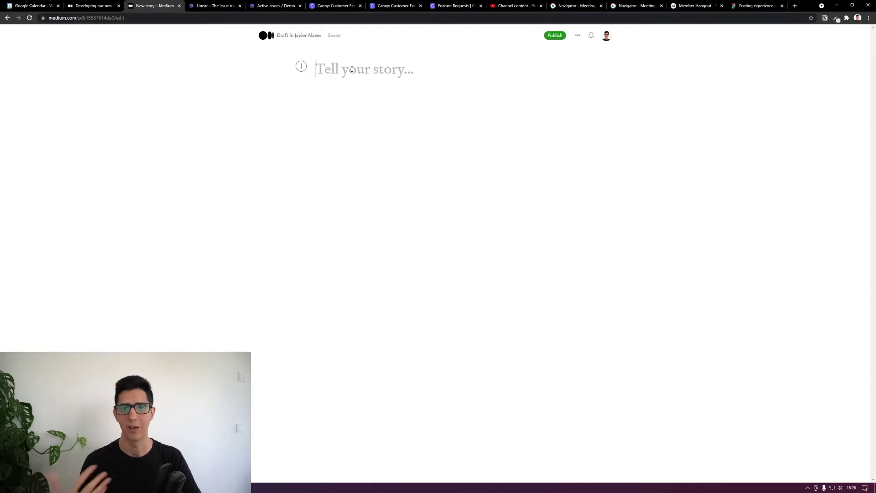
# Give the story the heading "Title" and write the body line "Typing whatever it is that you want write" beneath it.
pyautogui.write('Title')
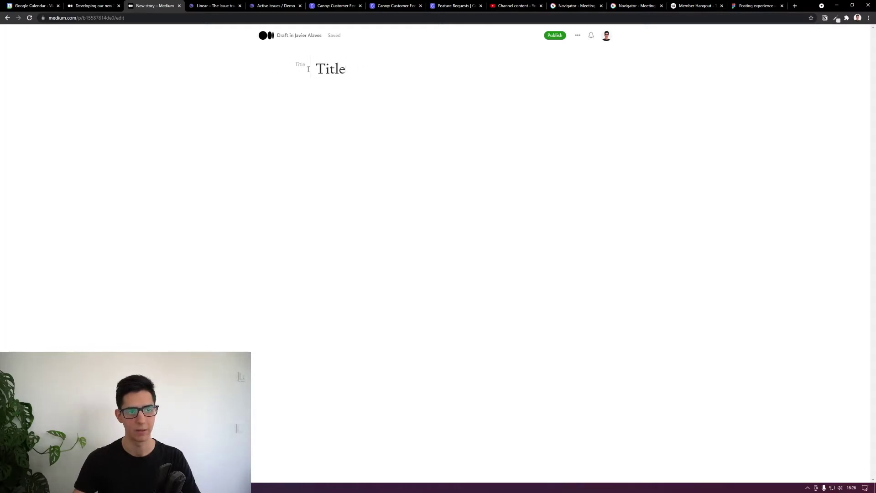
pyautogui.press('Return')
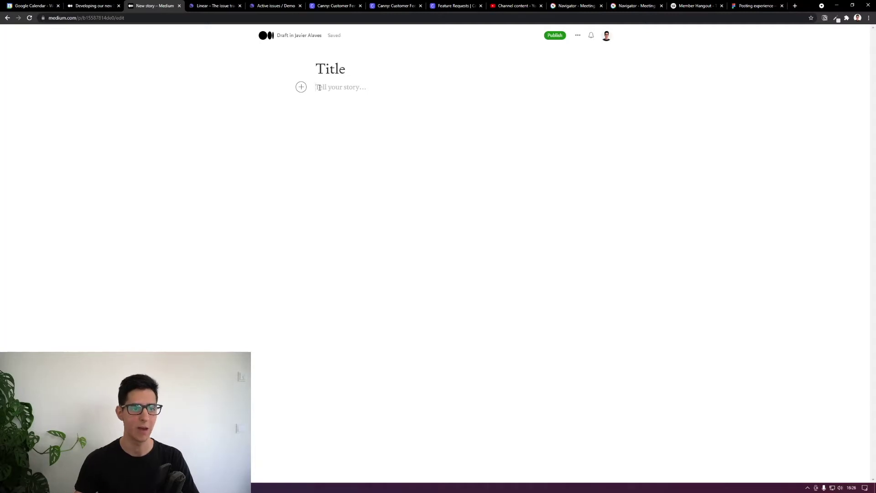
pyautogui.write('Typ')
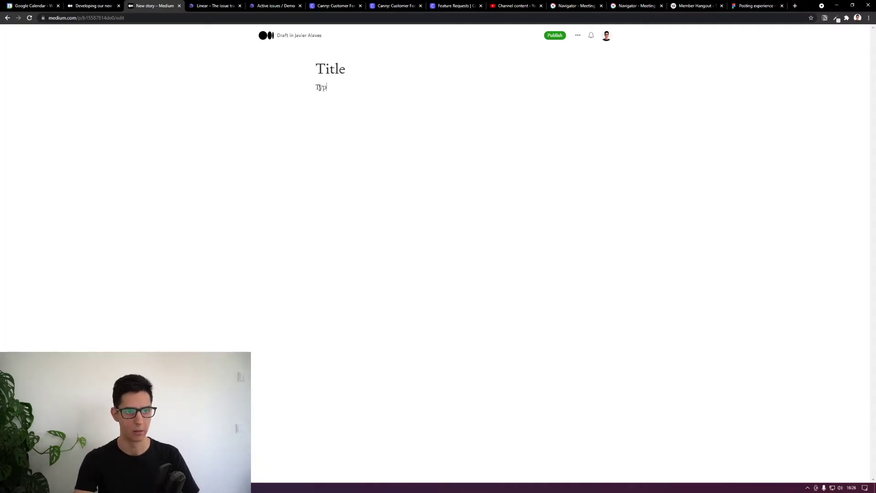
pyautogui.write('ing whatever i')
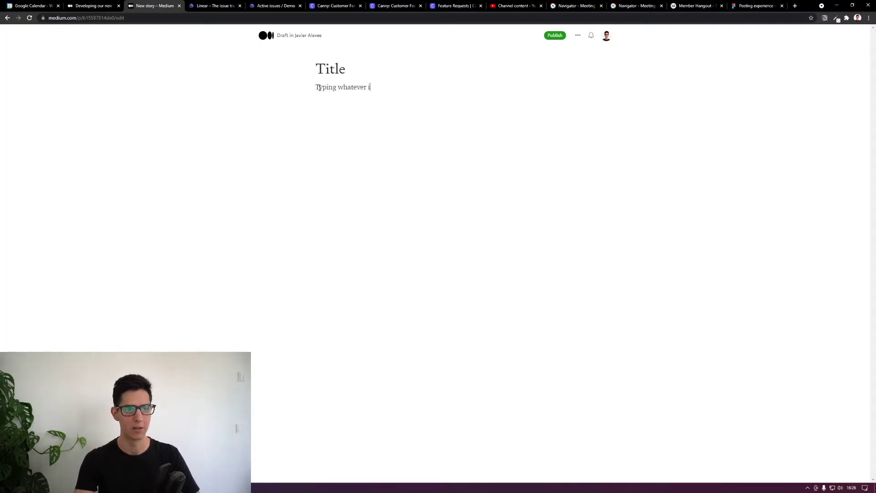
pyautogui.write('t is th')
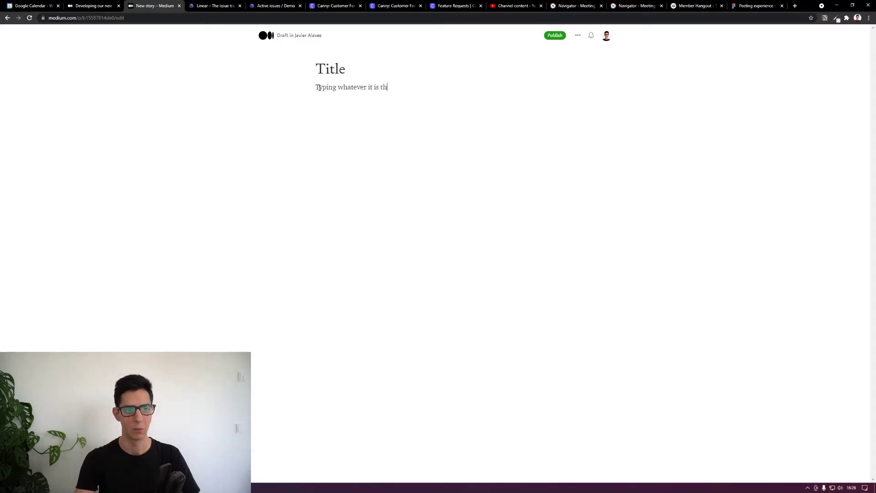
pyautogui.write('at you want write')
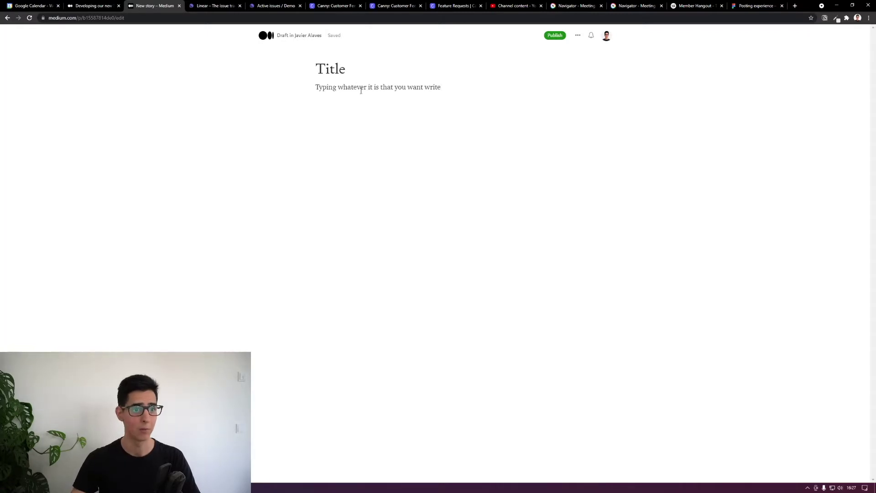
# Make the word "whatever" in the body line bold.
pyautogui.moveTo(329, 87); pyautogui.dragTo(402, 88)
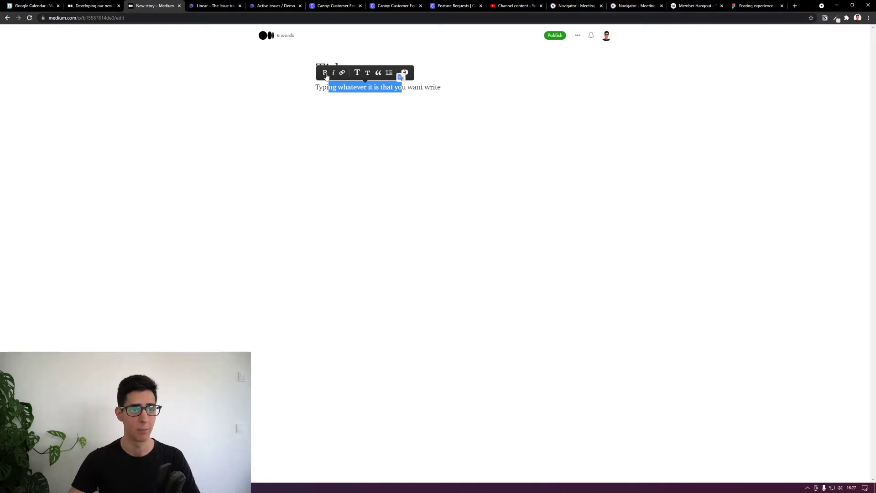
pyautogui.doubleClick(341, 86)
pyautogui.click(319, 73)
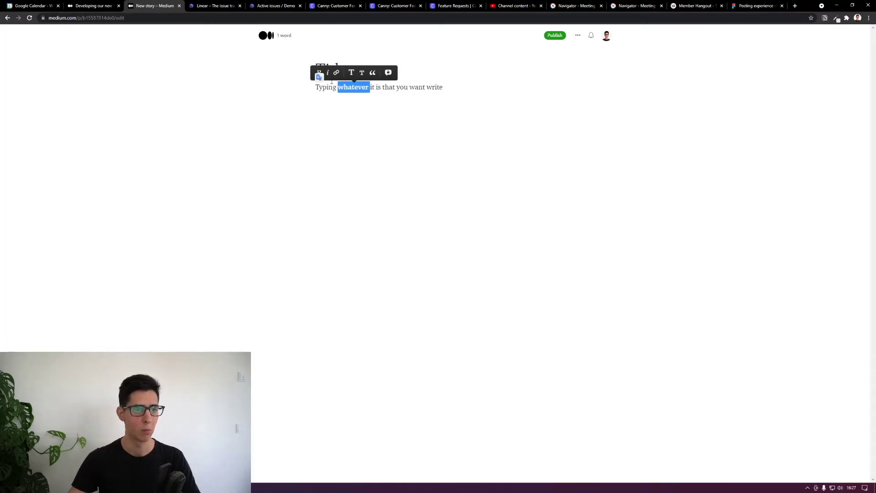
# Add a new paragraph reading "Quote" below the body line and format it as a block quote.
pyautogui.click(458, 82)
pyautogui.press('Return')
pyautogui.write('Quote')
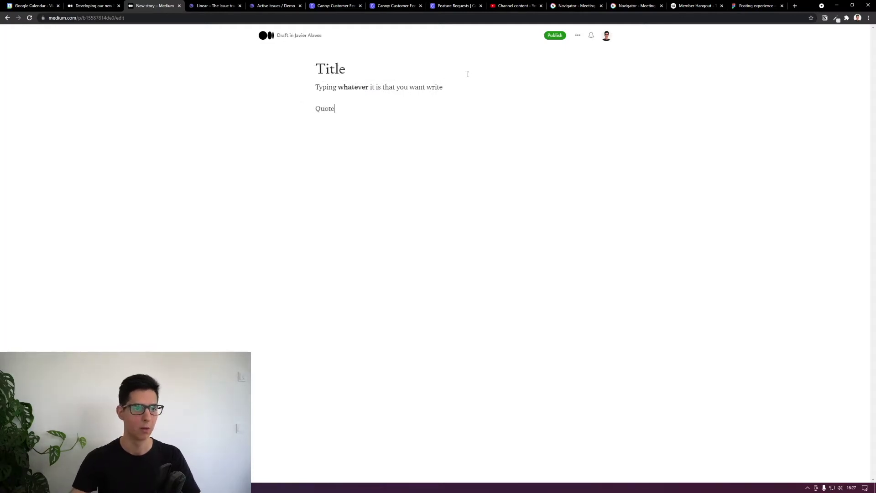
pyautogui.doubleClick(326, 108)
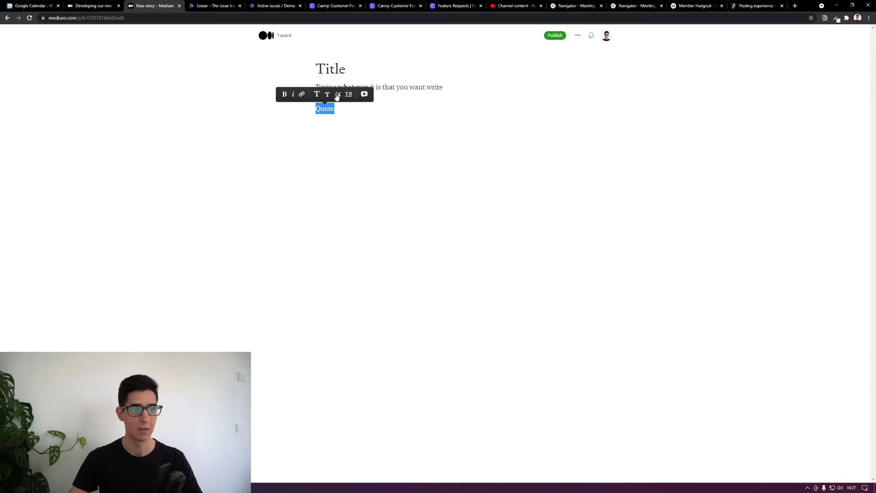
pyautogui.click(338, 95)
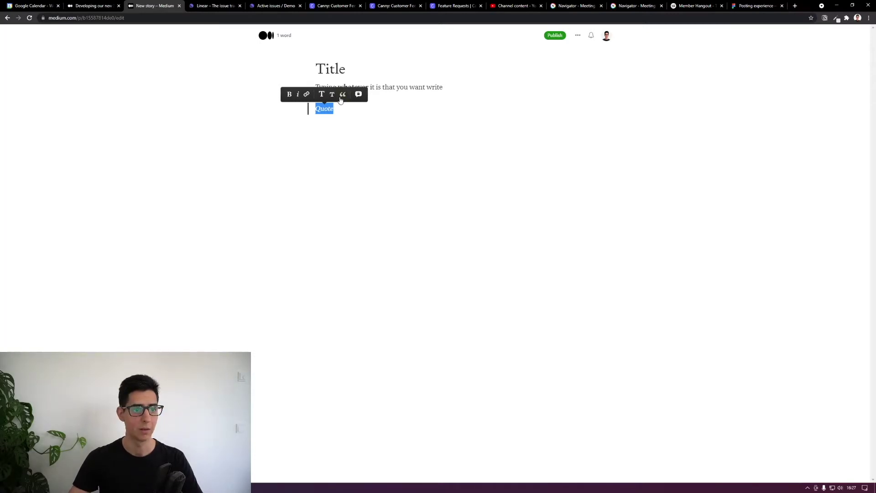
pyautogui.click(438, 85)
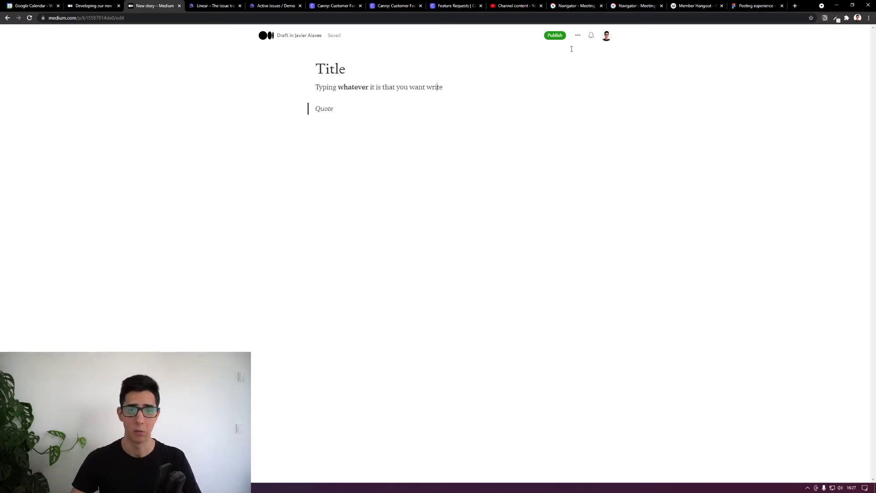
# Add the suggested tag "Design" to the story and save the tags.
pyautogui.click(578, 36)
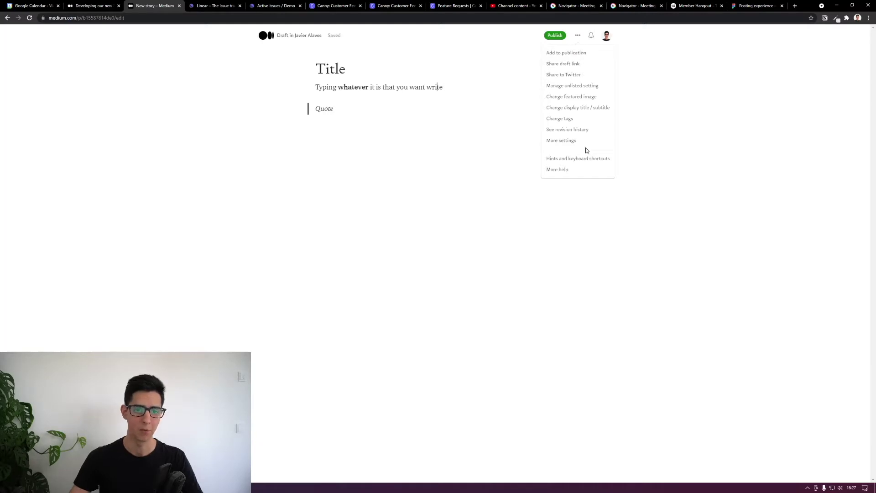
pyautogui.click(559, 118)
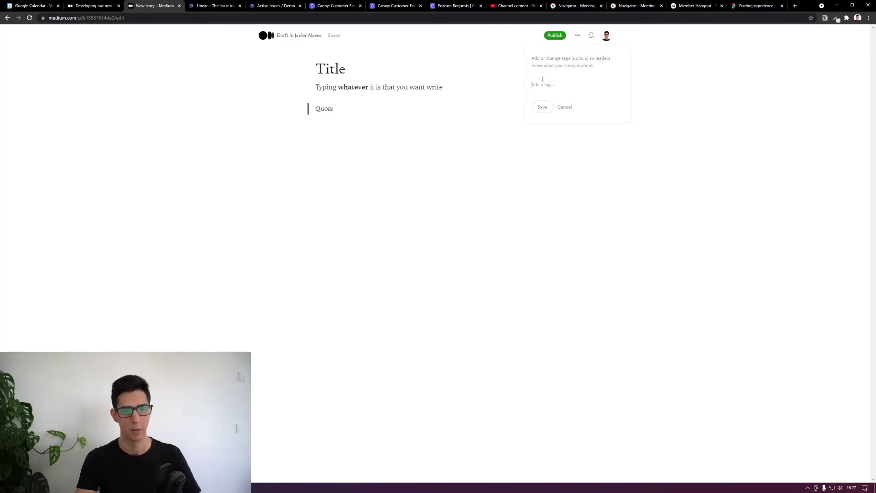
pyautogui.write('Design')
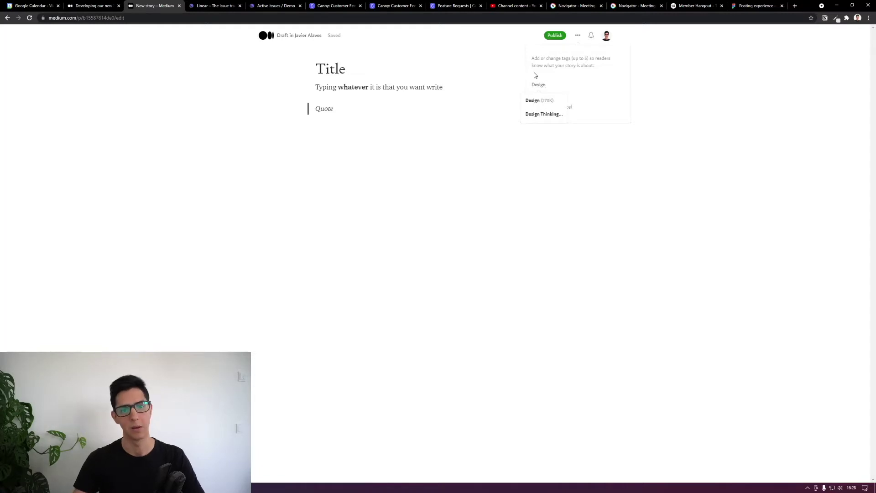
pyautogui.click(544, 100)
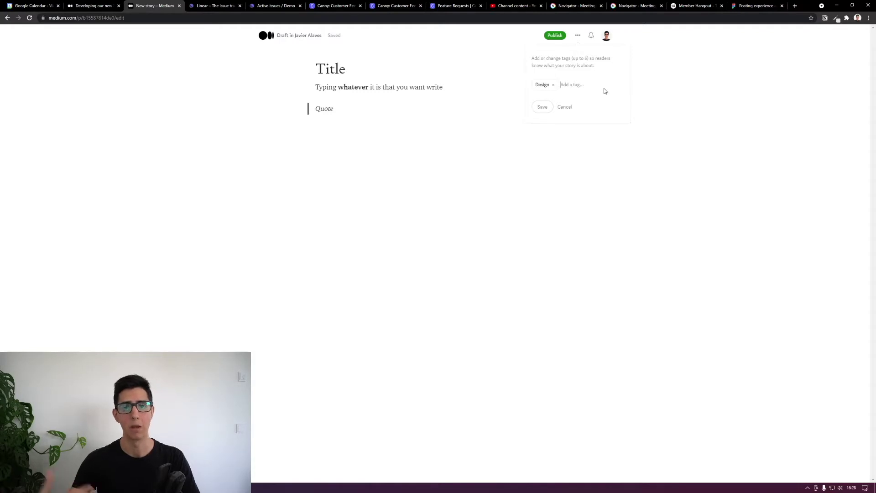
pyautogui.click(543, 107)
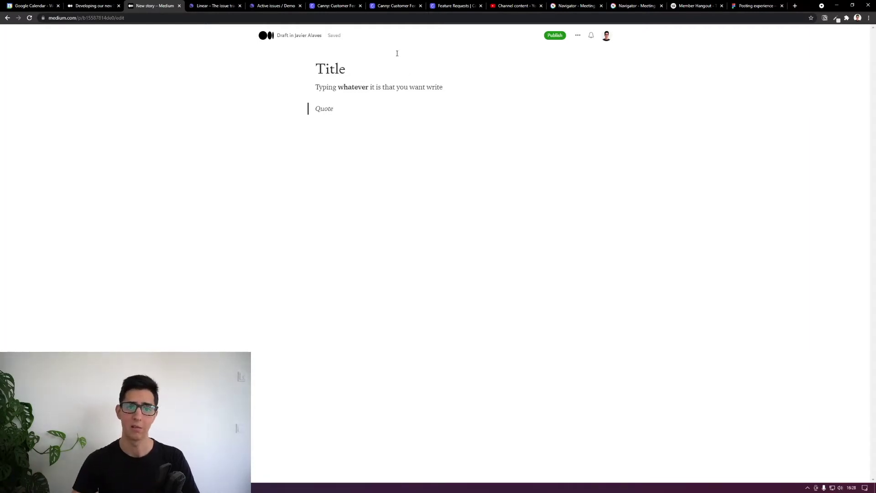
# Open the story's full settings page and review its author, SEO, promotion, licensing and advanced options.
pyautogui.click(578, 36)
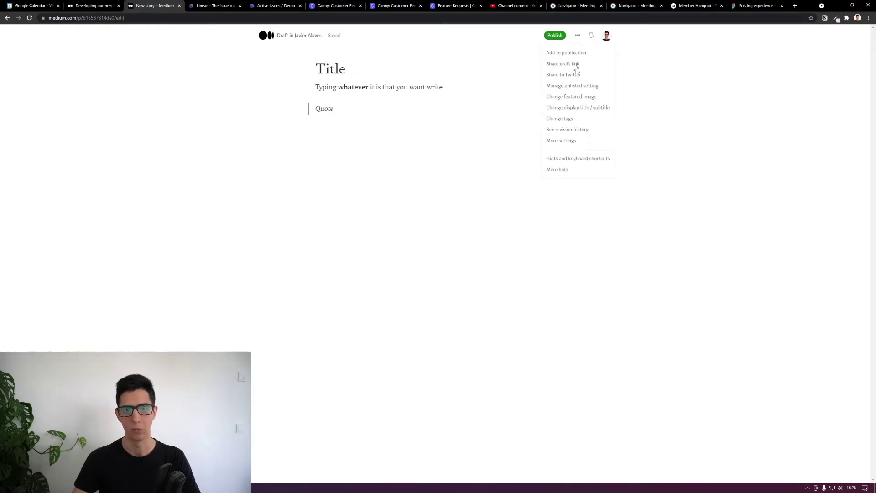
pyautogui.click(568, 141)
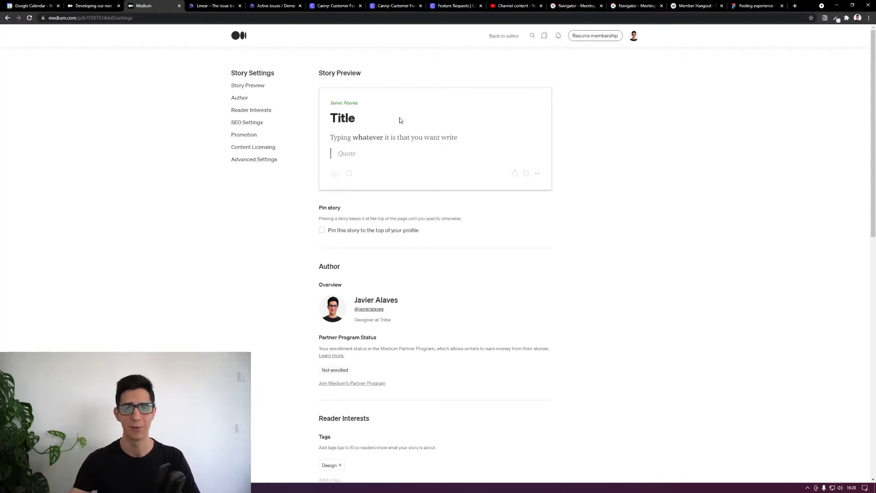
pyautogui.scroll(-7, 289, 221)
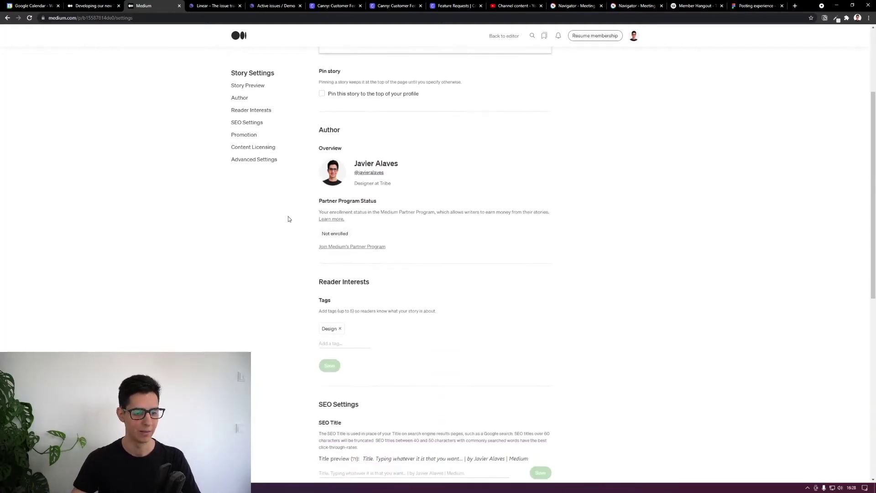
pyautogui.scroll(-3, 290, 221)
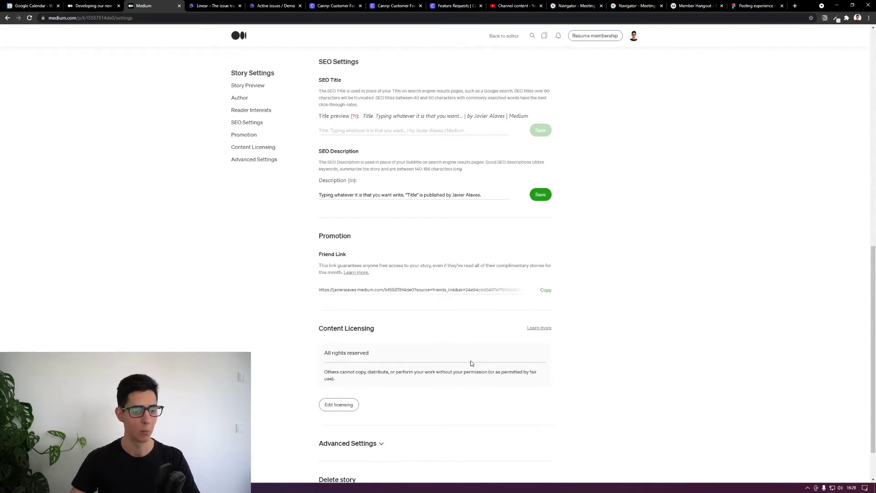
pyautogui.scroll(-1, 336, 337)
pyautogui.click(379, 391)
pyautogui.scroll(-2, 355, 374)
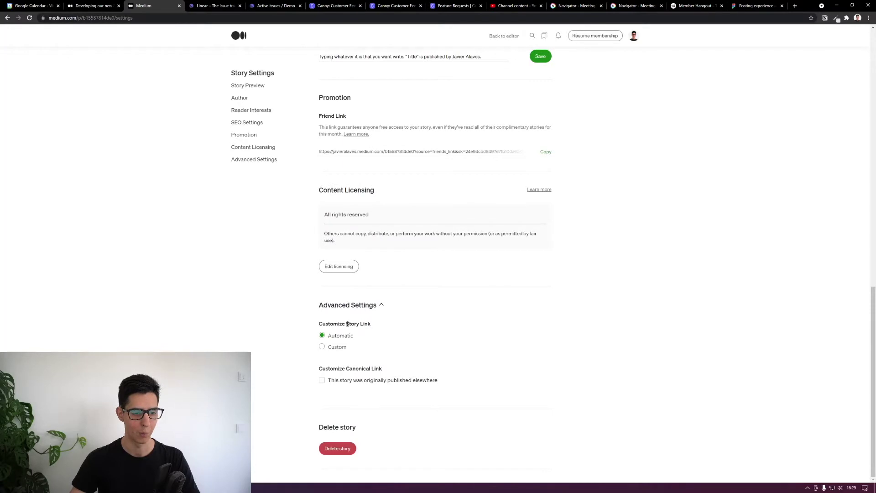
pyautogui.click(373, 307)
pyautogui.scroll(12, 273, 335)
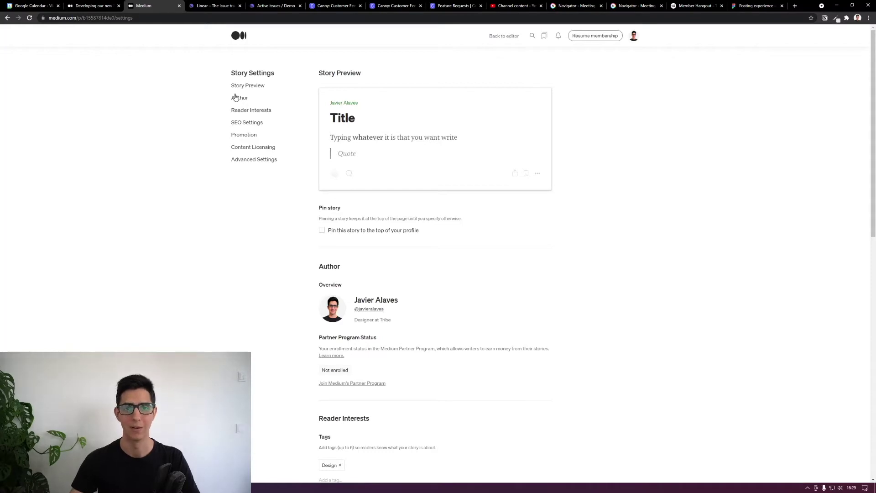
# Switch to the Linear website and examine the home page's headline, product preview and feature overview.
pyautogui.click(209, 7)
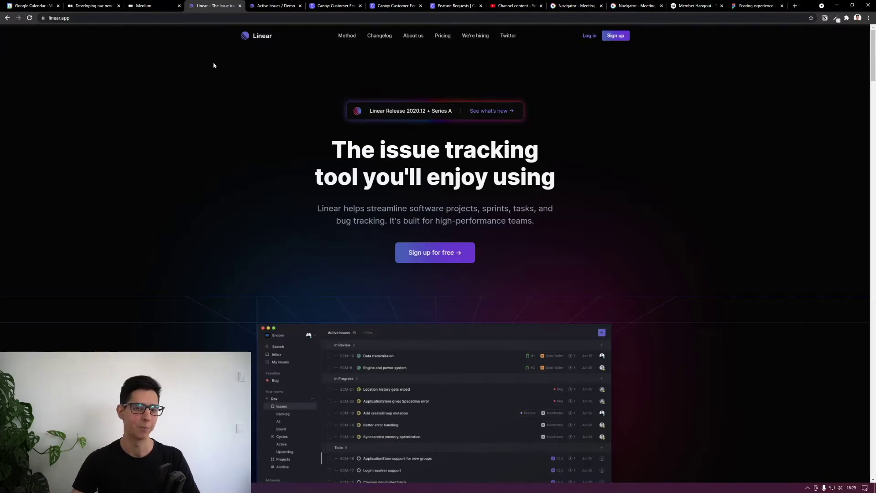
pyautogui.moveTo(431, 155); pyautogui.dragTo(542, 181)
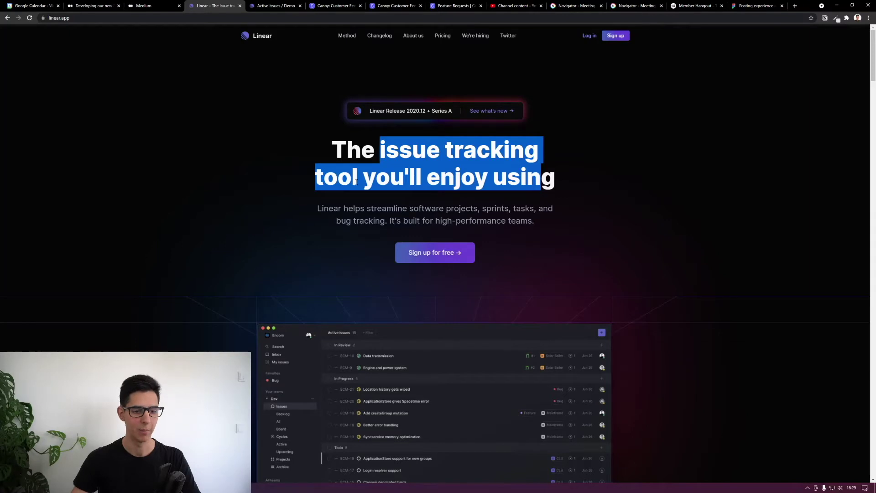
pyautogui.scroll(-4, 313, 212)
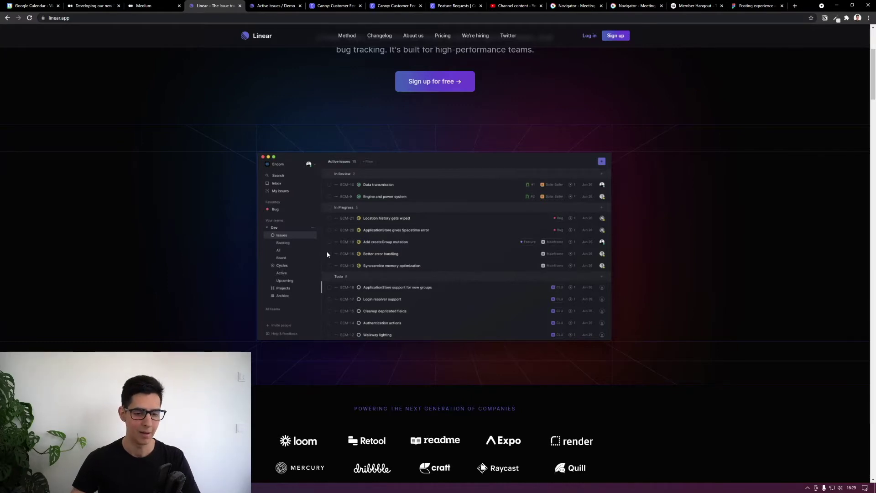
pyautogui.scroll(-8, 326, 253)
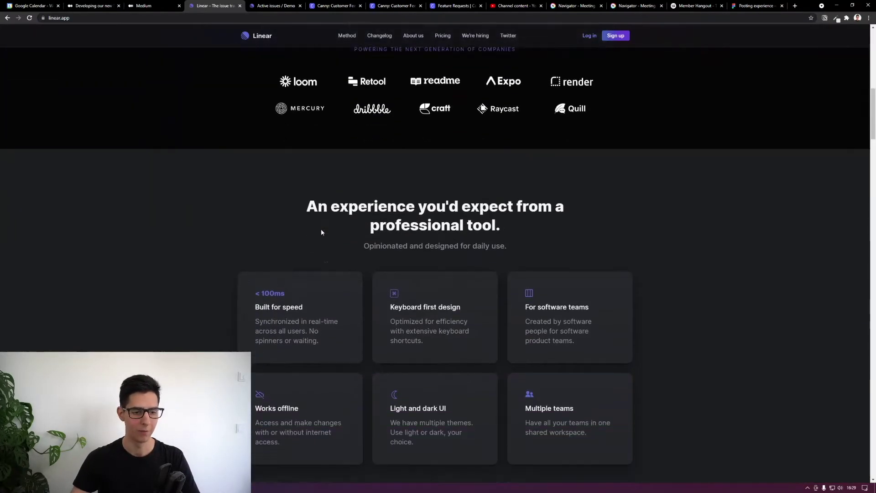
pyautogui.scroll(-2, 322, 232)
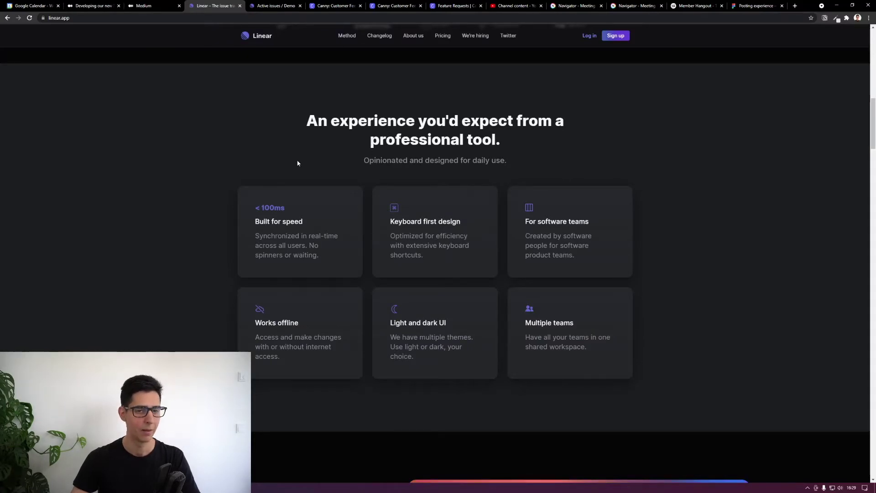
# Skim the home page's interface section, switch to the Demo team's active issues in the Linear workspace and preview the new-issue form.
pyautogui.scroll(-1, 297, 164)
pyautogui.scroll(-7, 294, 160)
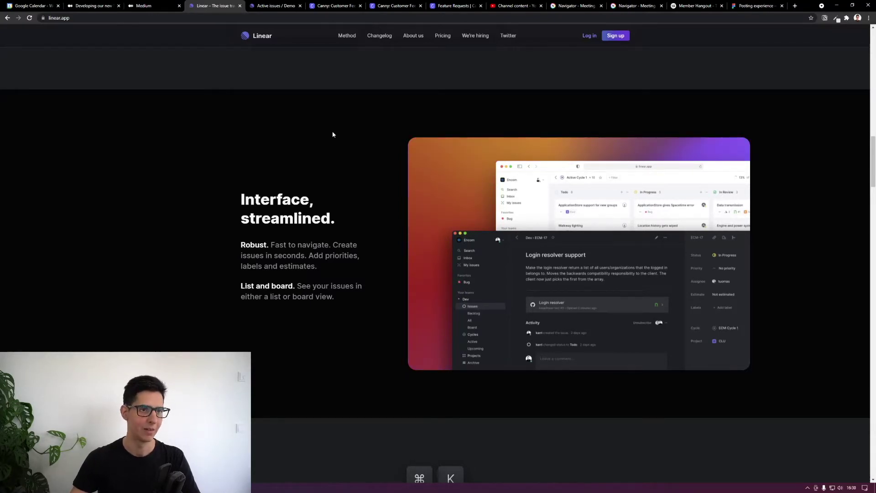
pyautogui.click(275, 5)
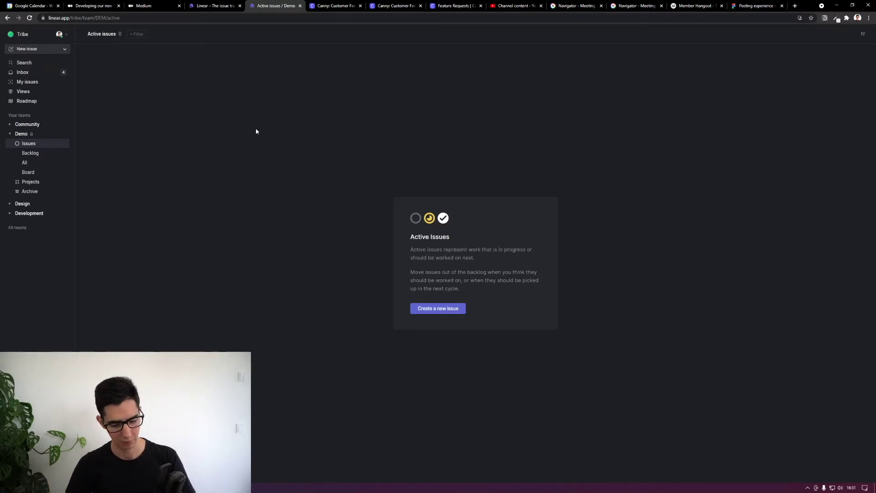
pyautogui.press('c')
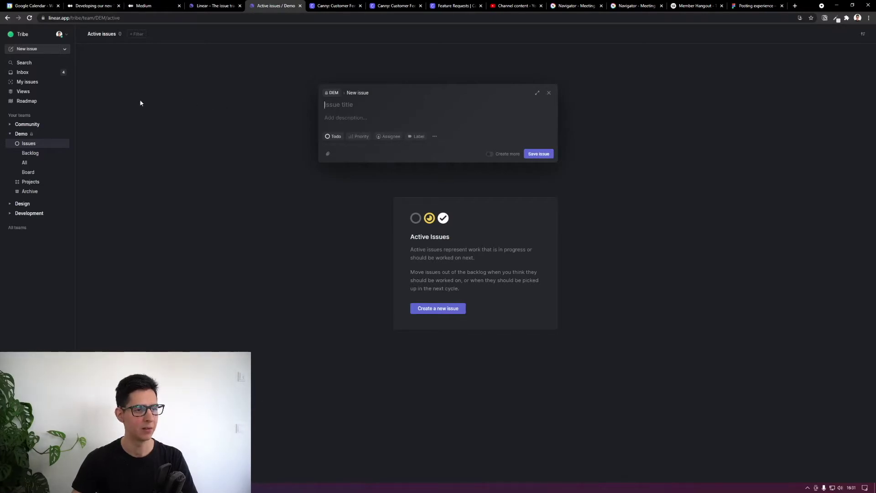
pyautogui.press('Escape')
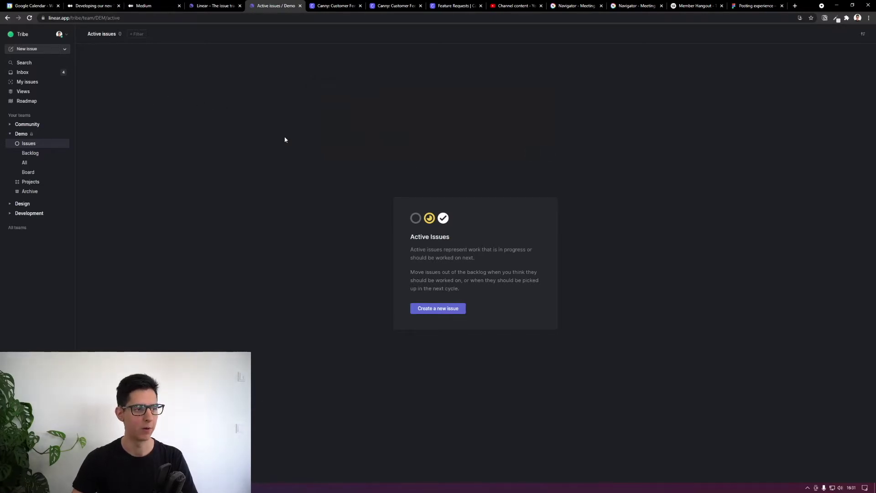
# Open the Demo team's board view and look at the new-issue form from there.
pyautogui.click(43, 152)
pyautogui.click(42, 173)
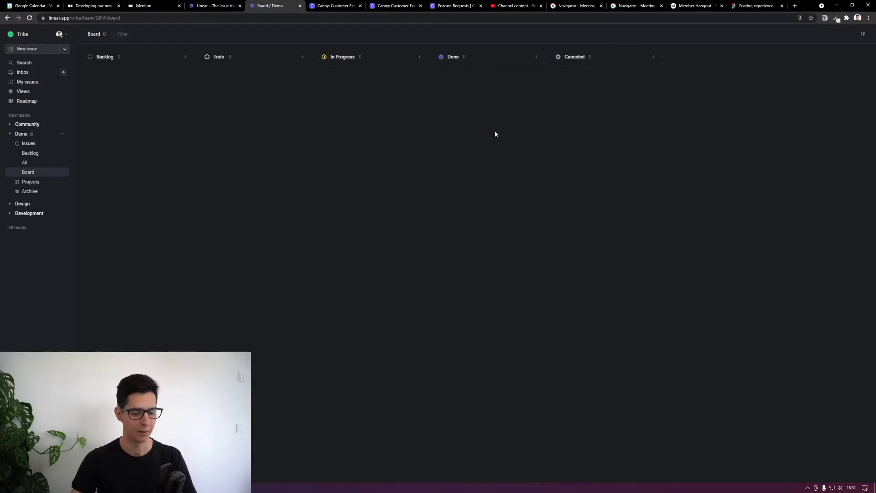
pyautogui.press('c')
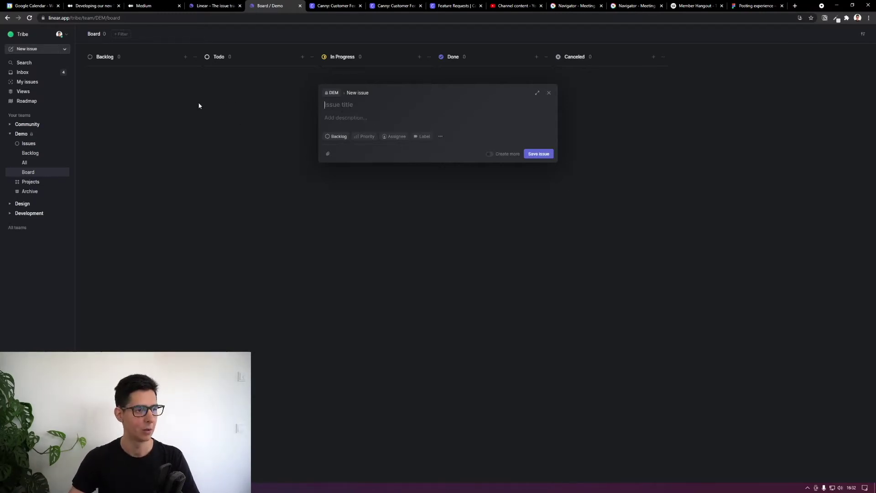
pyautogui.press('Escape')
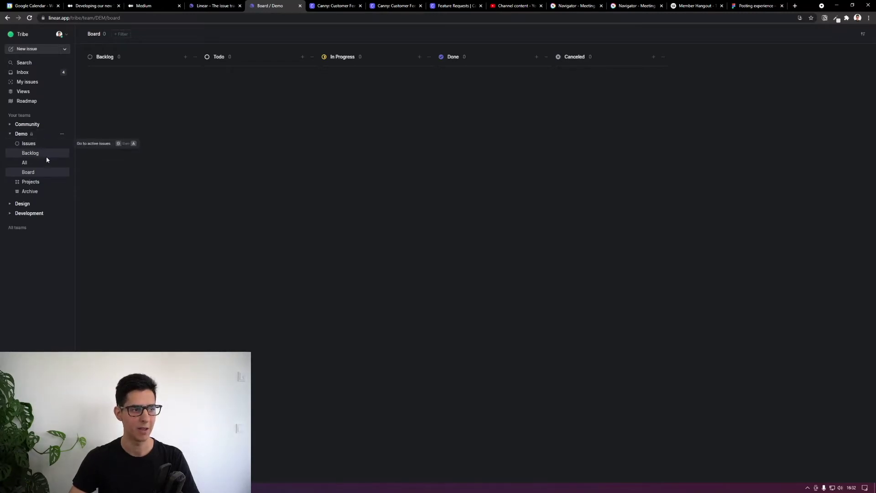
pyautogui.click(29, 51)
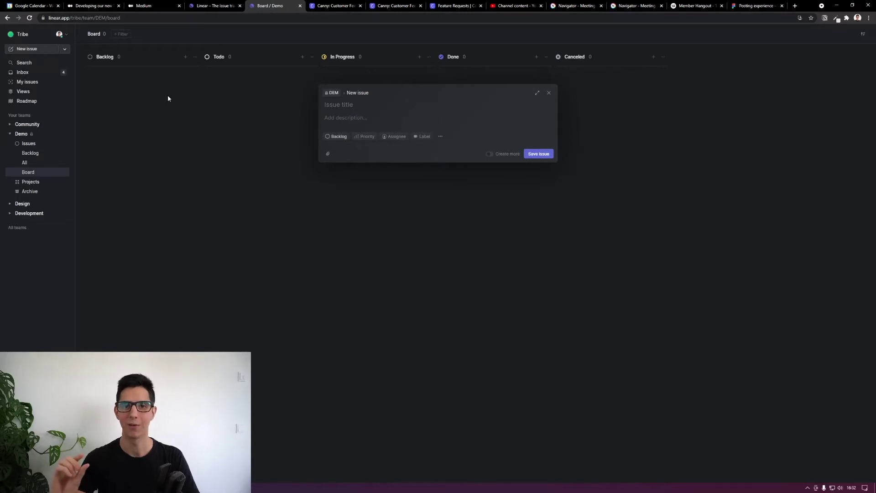
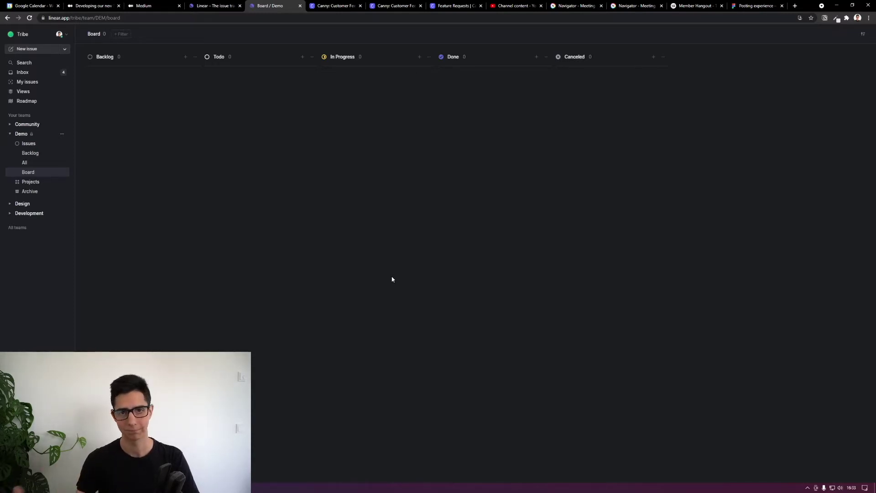
# Draft a new issue named "Title", browse its status options and discard the draft.
pyautogui.click(24, 49)
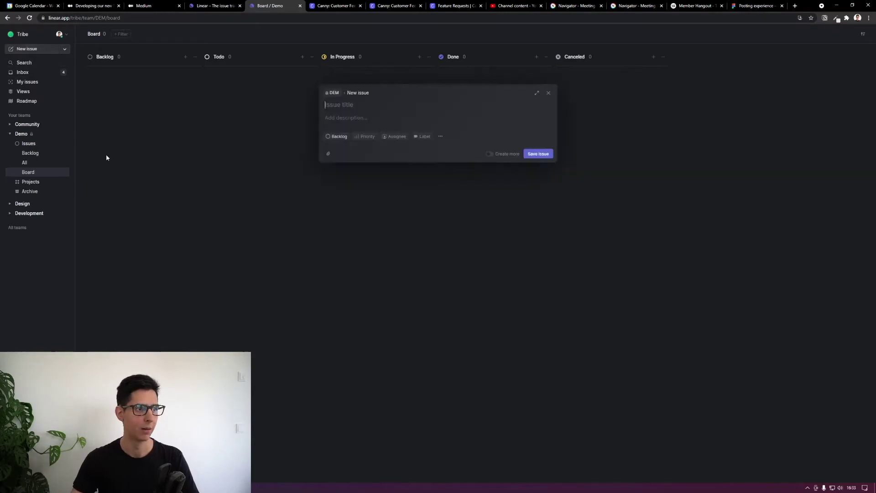
pyautogui.write('Title')
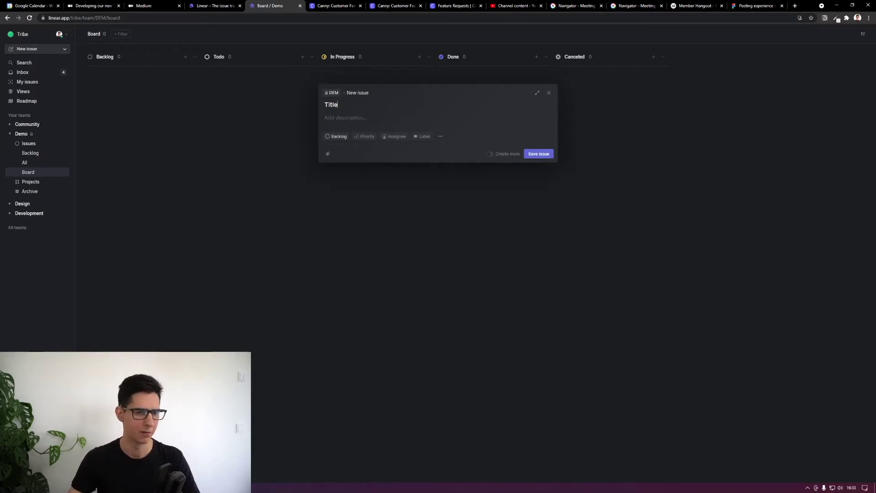
pyautogui.click(343, 138)
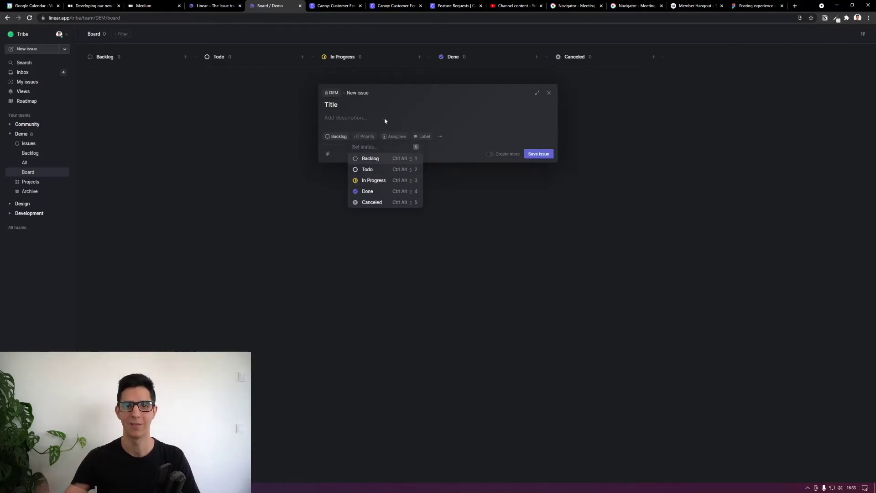
pyautogui.press('Down')
pyautogui.press('Down')
pyautogui.press('Down')
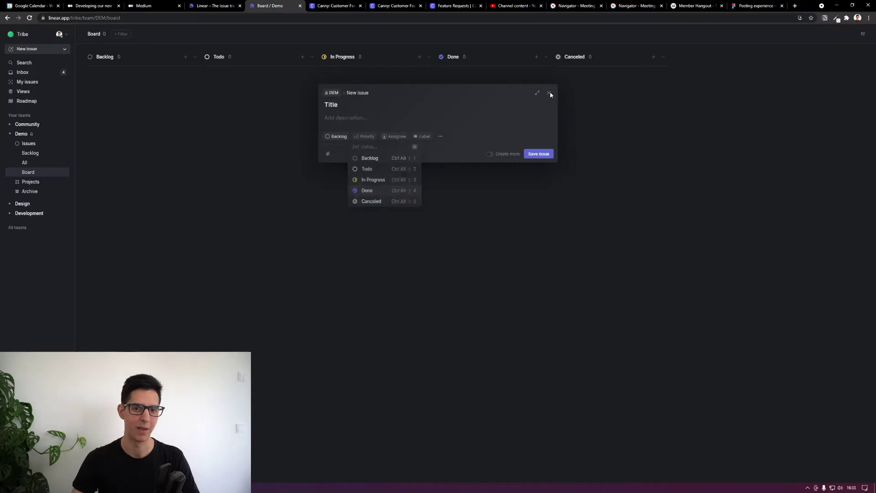
pyautogui.click(549, 93)
pyautogui.click(549, 93)
pyautogui.click(489, 200)
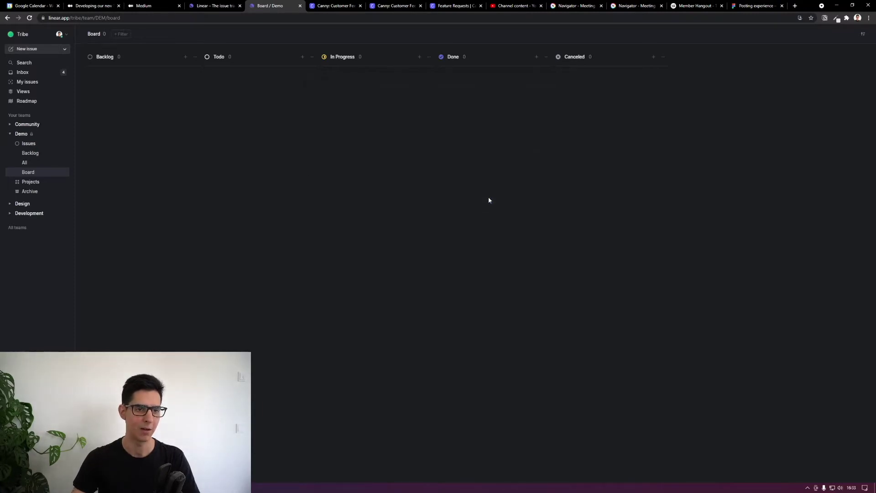
# Create an issue named "Title" in the board's In Progress column with the Create more option enabled.
pyautogui.click(417, 58)
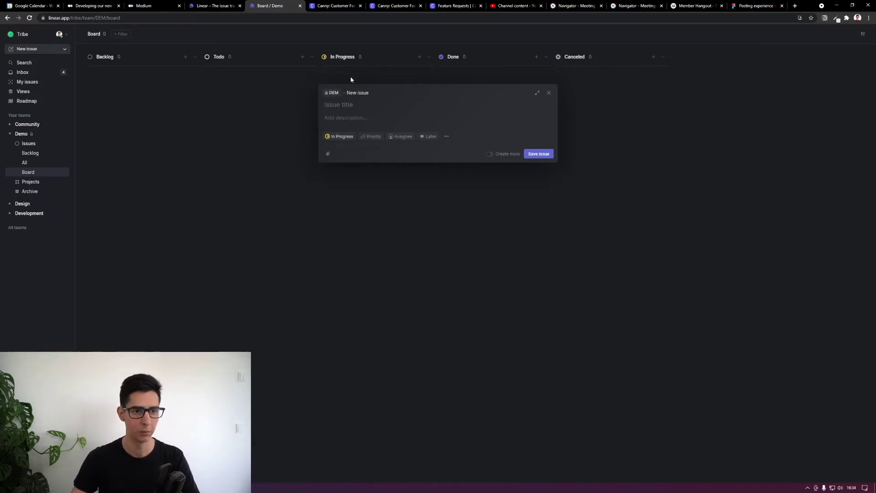
pyautogui.write('Title')
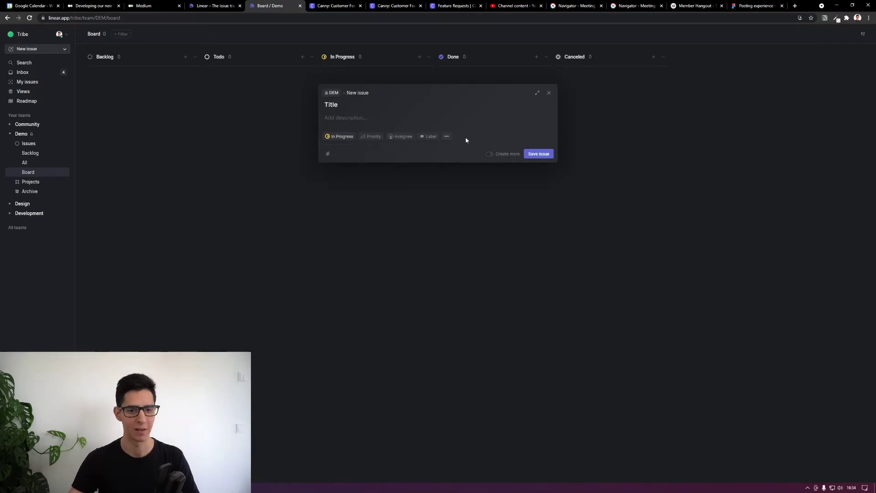
pyautogui.click(491, 155)
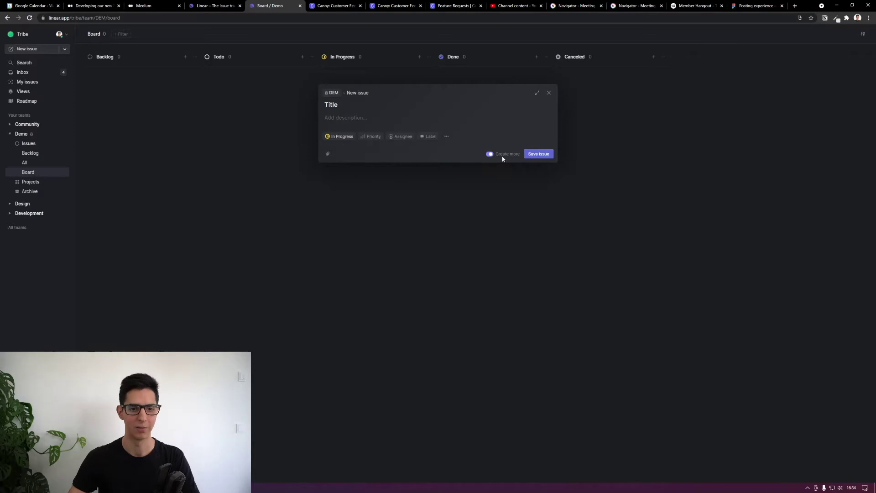
pyautogui.click(539, 155)
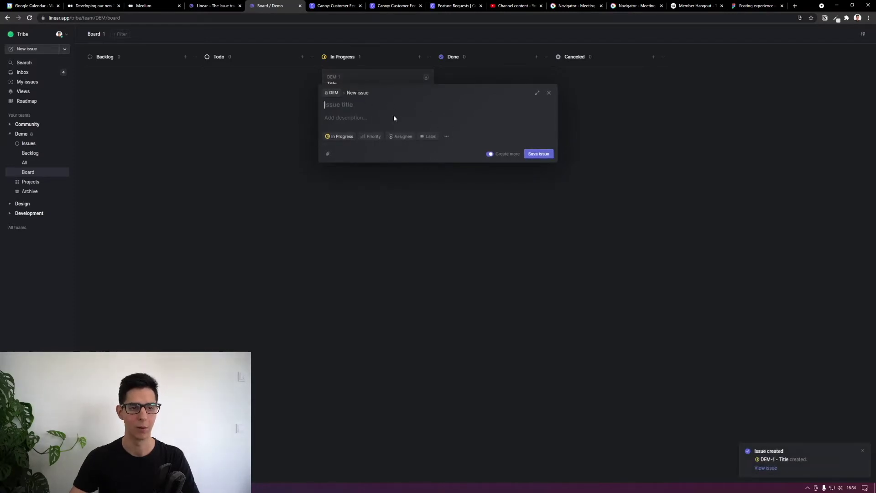
# Turn off Create more and save a second In Progress issue named "Title 2".
pyautogui.click(490, 154)
pyautogui.write('Title 2')
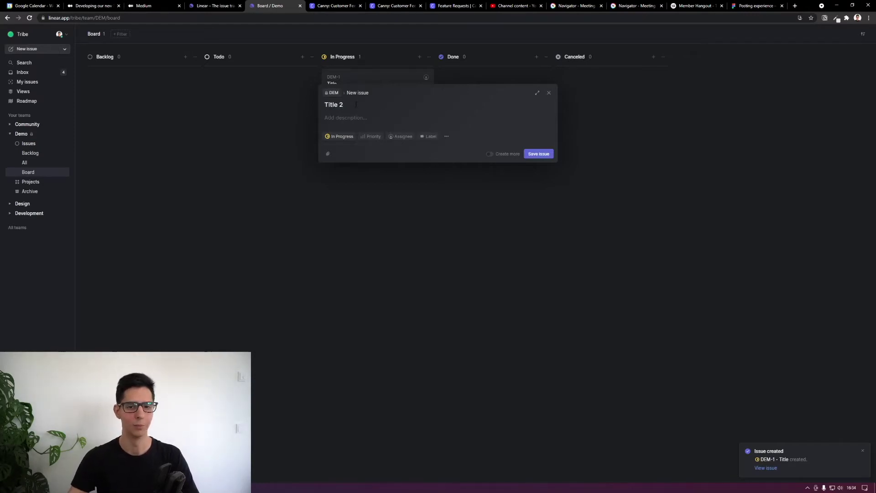
pyautogui.click(539, 154)
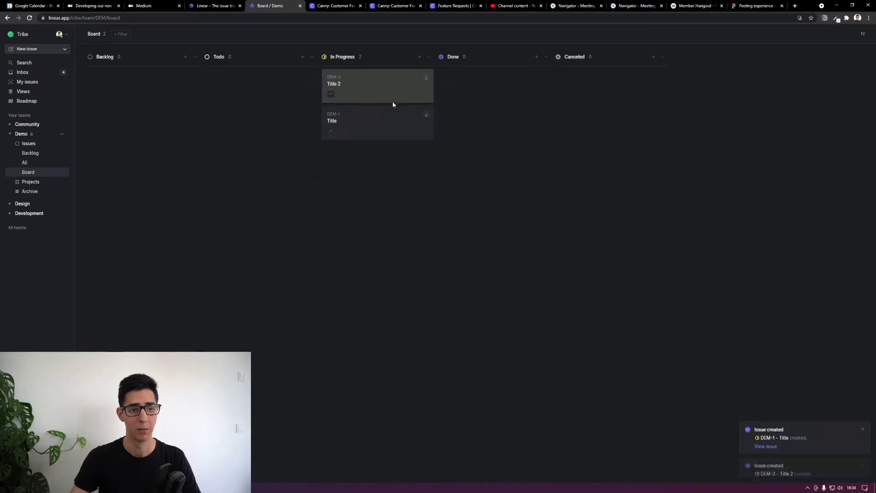
# Start another Demo issue in the full-page editor and name it "Title".
pyautogui.click(45, 48)
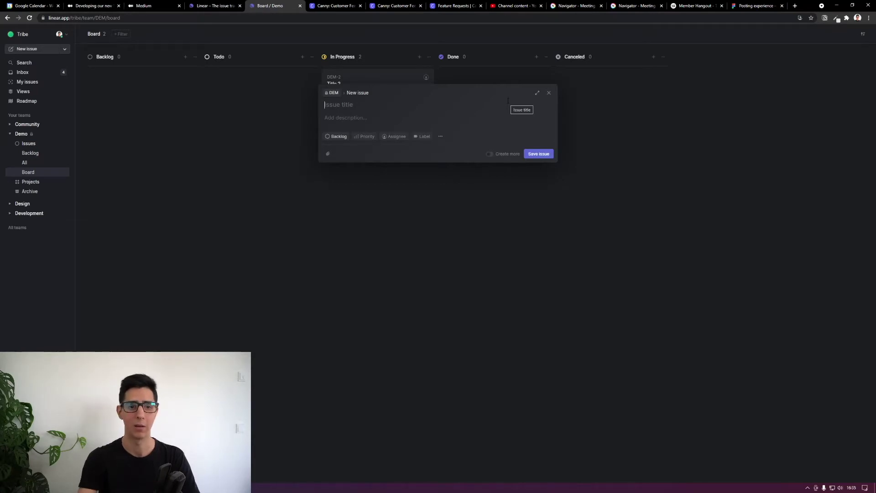
pyautogui.click(538, 94)
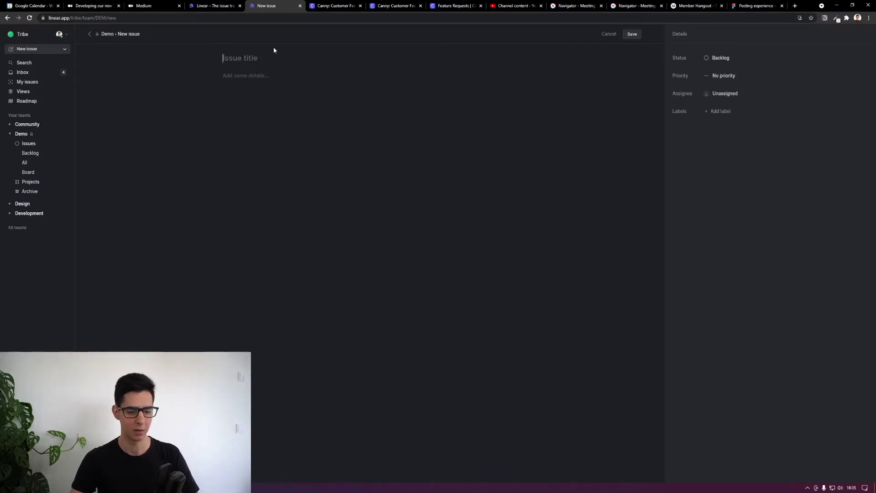
pyautogui.write('Title')
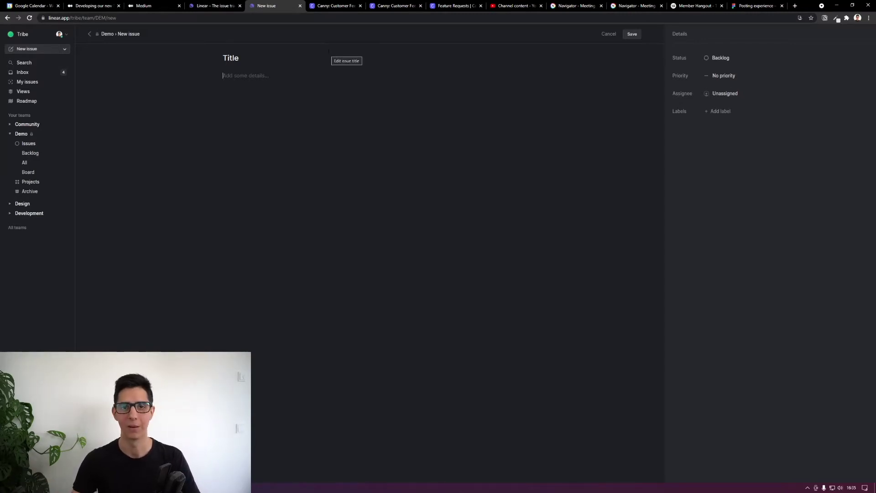
# Give the full-page draft the Bug label, a self-assignment, High priority and In Progress status, and cancel its creation.
pyautogui.click(718, 111)
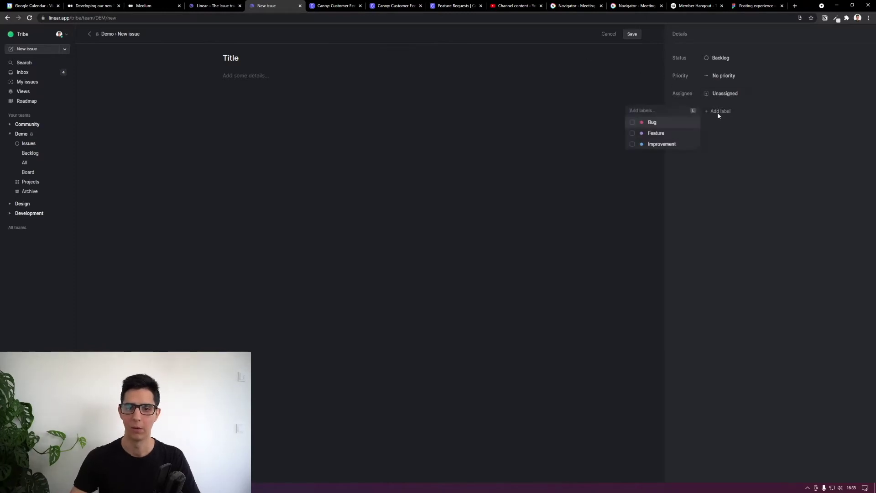
pyautogui.click(632, 122)
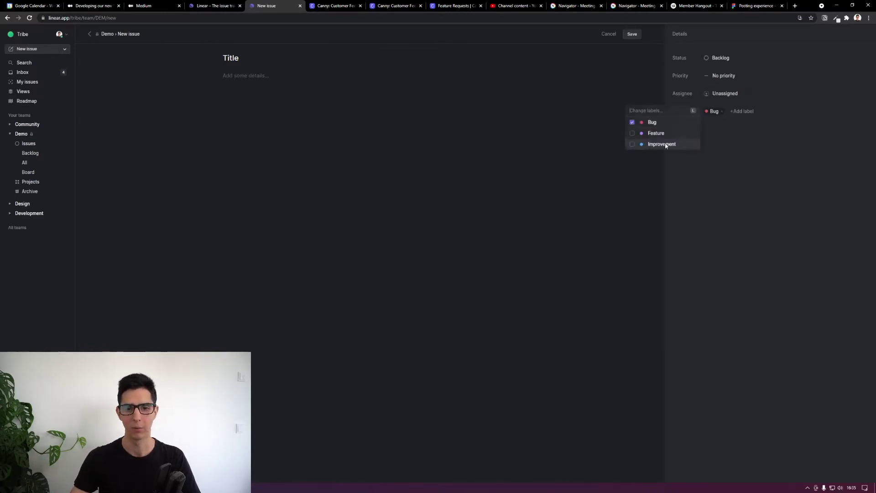
pyautogui.press('Escape')
pyautogui.click(728, 93)
pyautogui.click(693, 116)
pyautogui.click(710, 78)
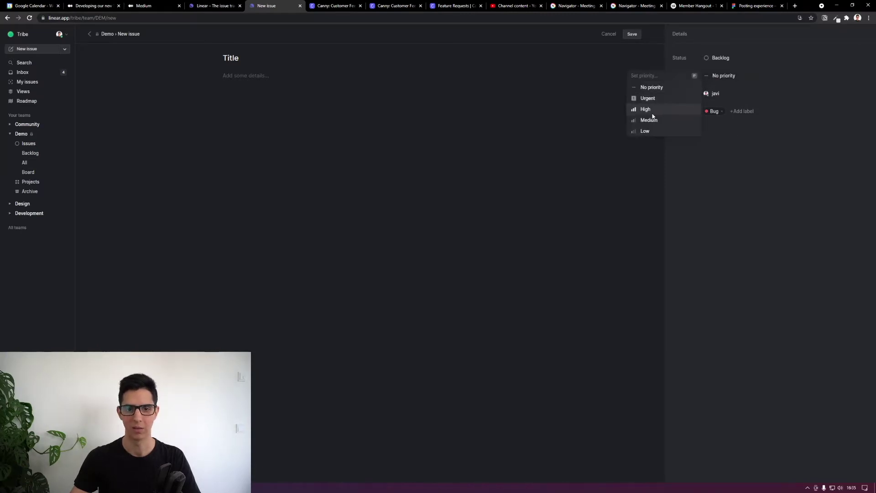
pyautogui.click(663, 110)
pyautogui.click(720, 57)
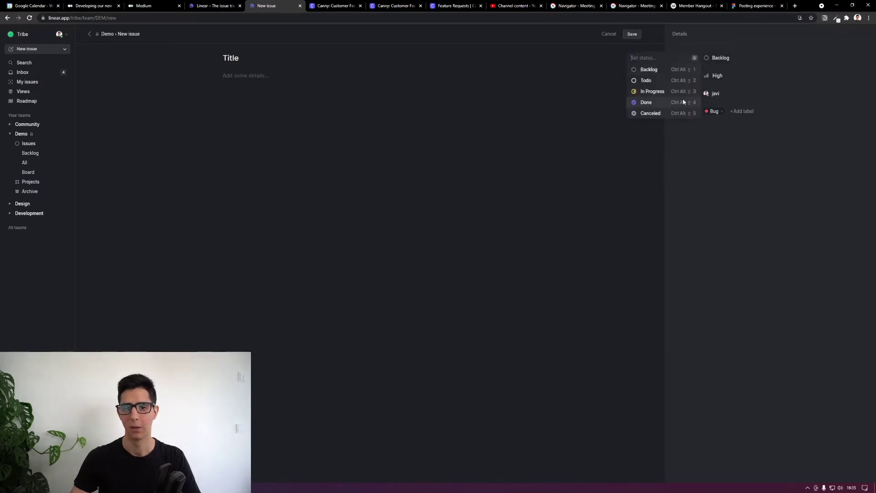
pyautogui.click(654, 91)
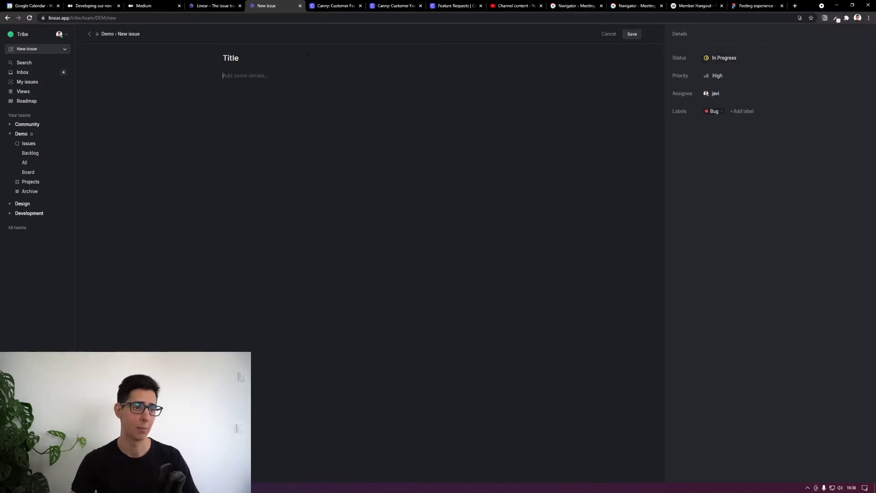
pyautogui.click(607, 35)
pyautogui.click(472, 54)
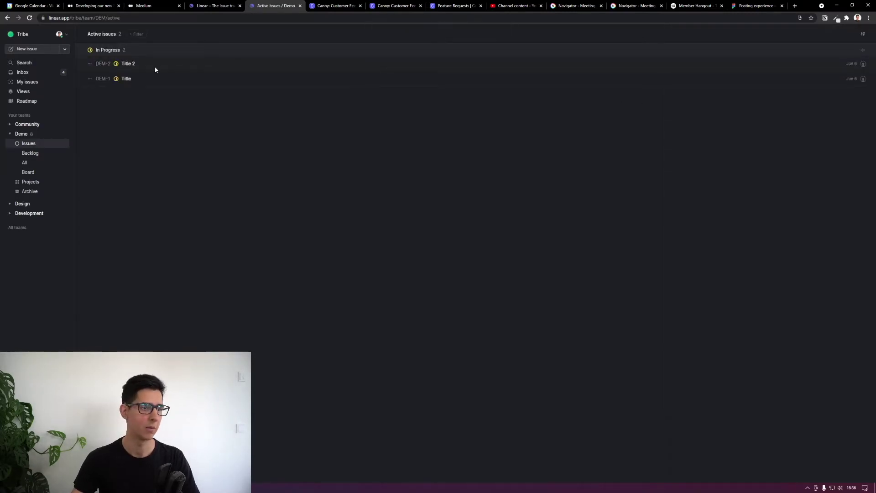
# Set the "Title 2" issue to Medium priority, self-assign it with the Bug label, and return to the Demo board.
pyautogui.click(134, 64)
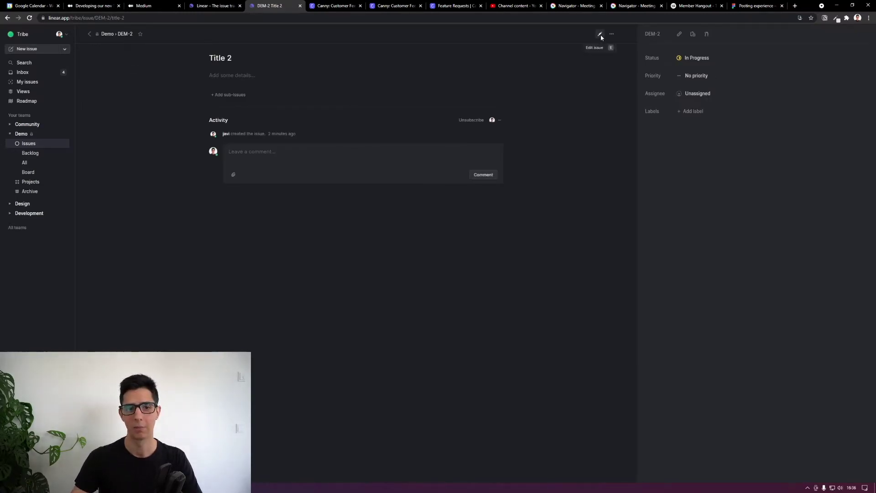
pyautogui.click(693, 75)
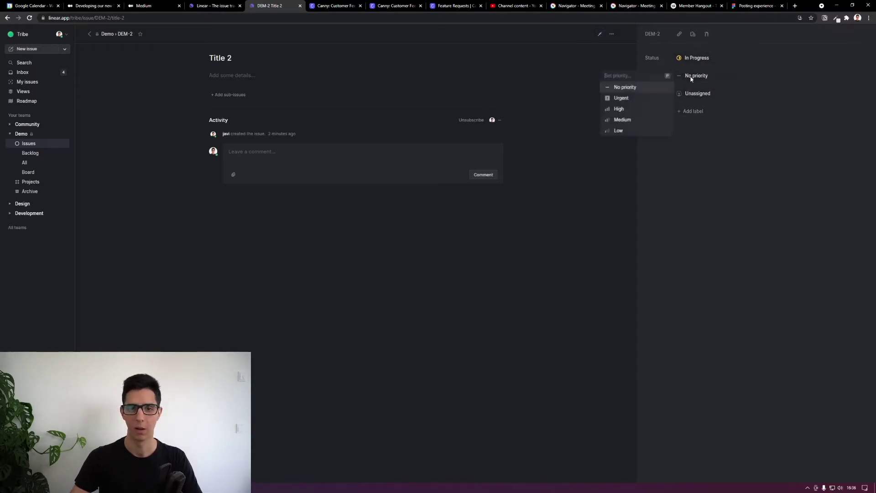
pyautogui.click(625, 120)
pyautogui.click(688, 93)
pyautogui.click(639, 116)
pyautogui.click(692, 111)
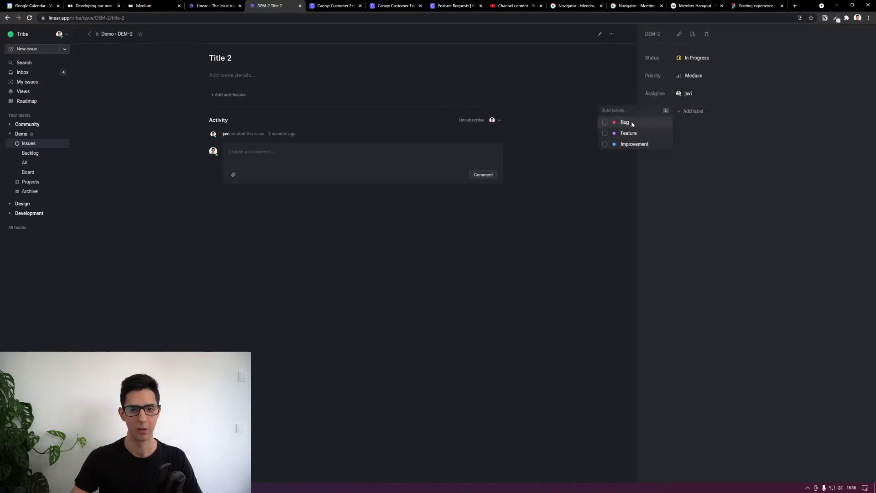
pyautogui.click(632, 122)
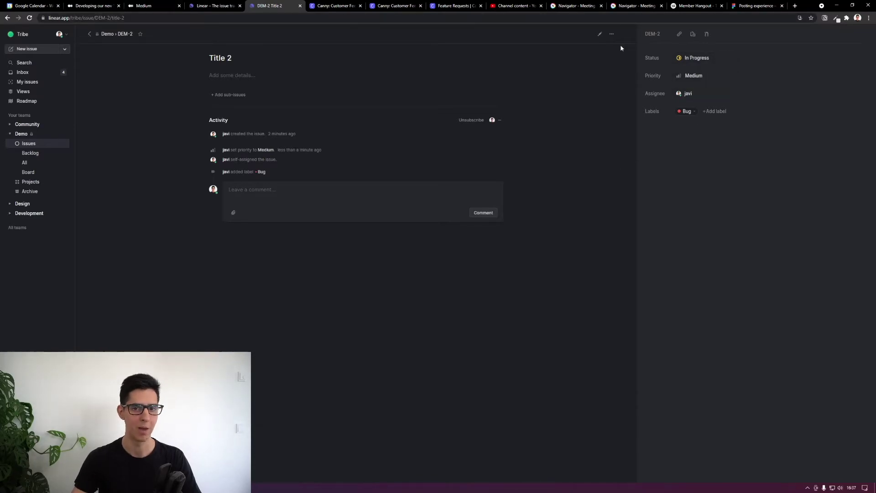
pyautogui.click(89, 33)
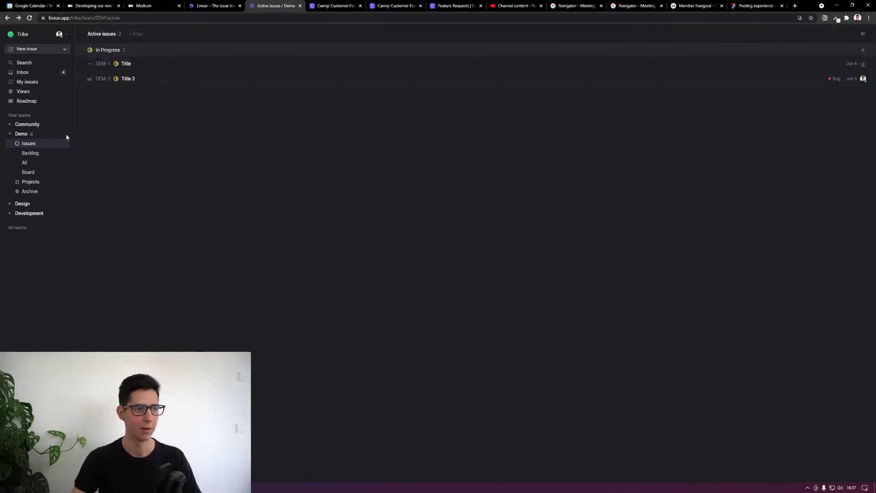
pyautogui.click(32, 173)
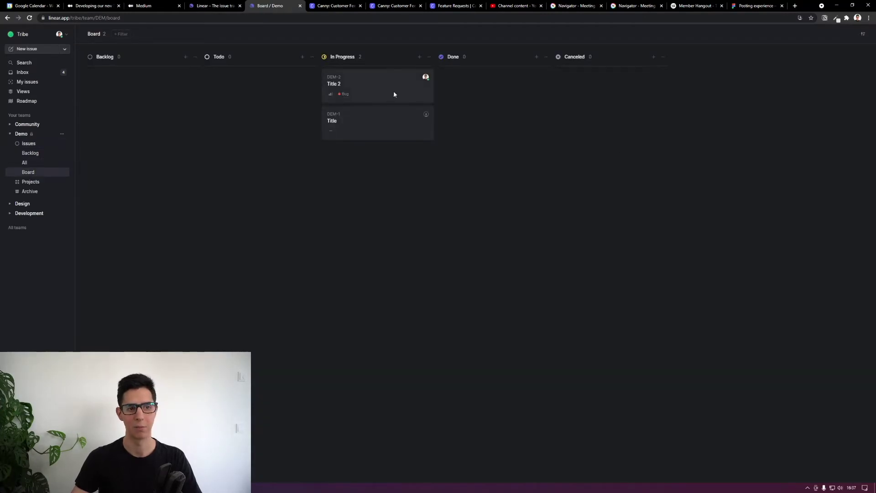
# Inspect the assignee and status options available for the "Title 2" issue on the board, leaving the issue as is.
pyautogui.rightClick(392, 87)
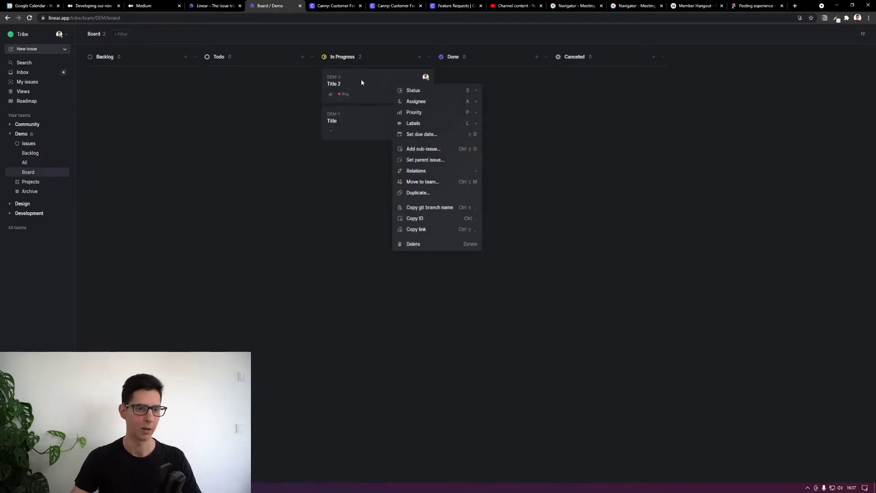
pyautogui.moveTo(442, 101)
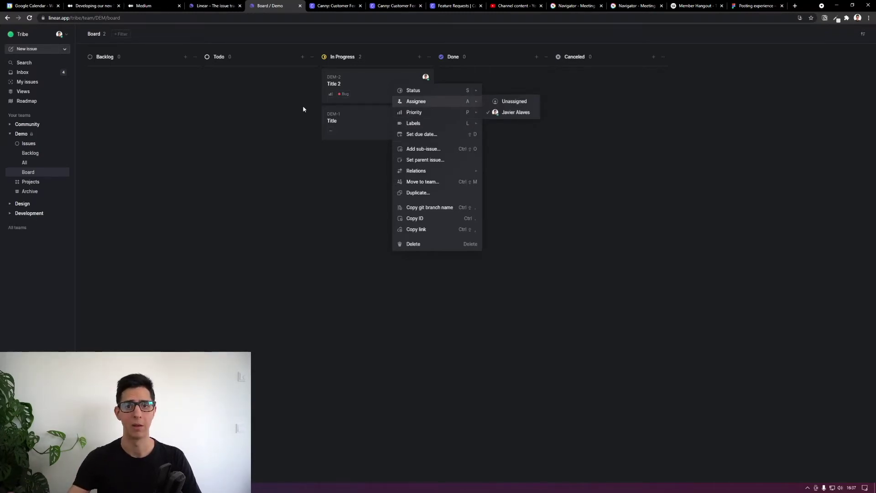
pyautogui.press('s')
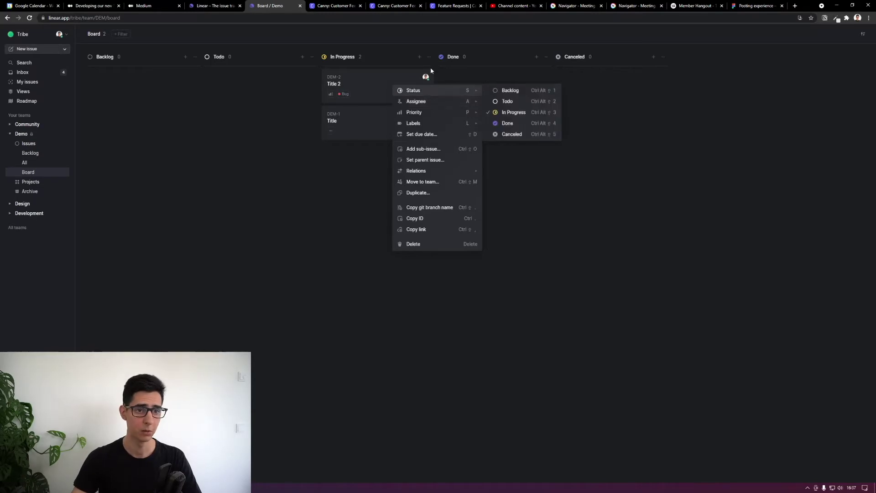
pyautogui.press('Escape')
pyautogui.press('Escape')
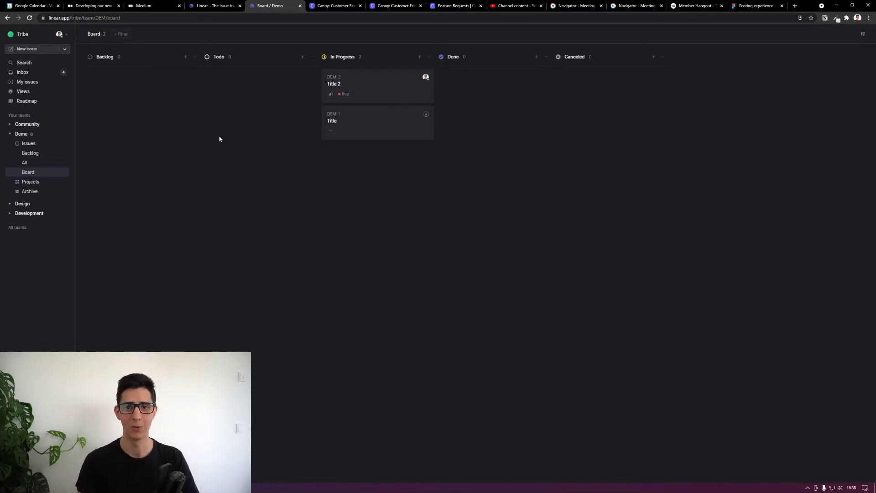
# Switch to Canny, close the duplicate homepage tab and enlarge the Feature Requests board page.
pyautogui.click(336, 6)
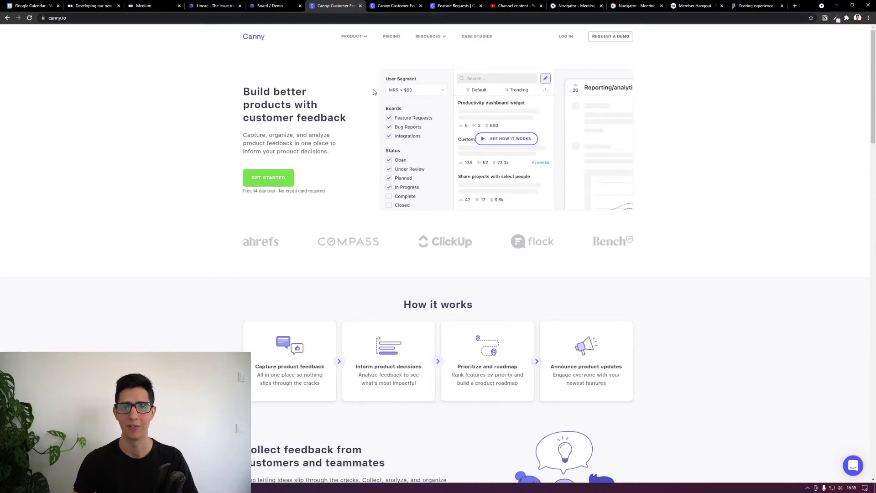
pyautogui.click(378, 6)
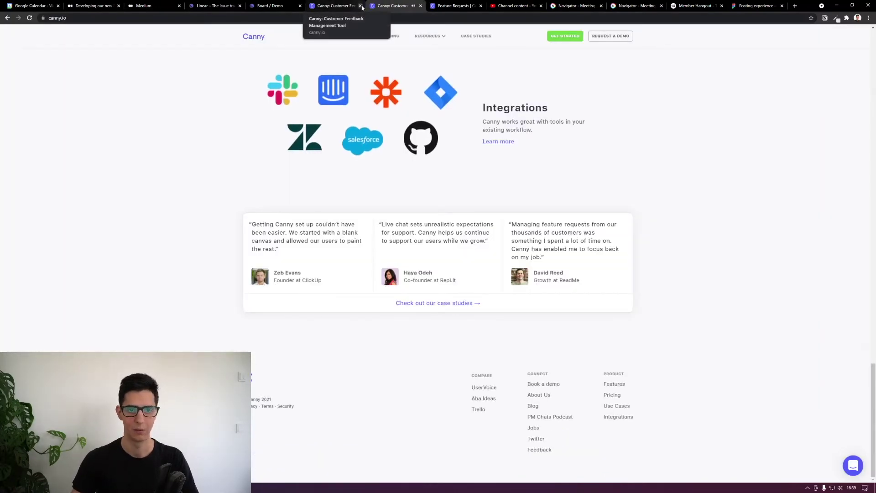
pyautogui.click(421, 6)
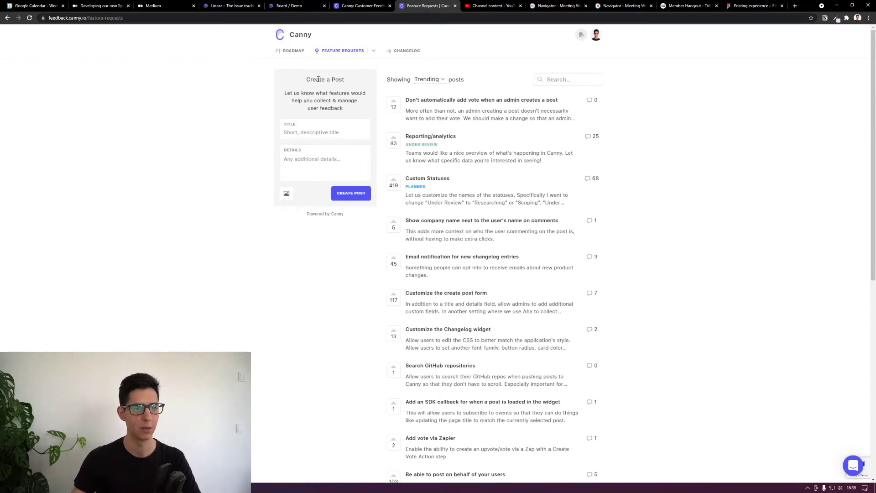
pyautogui.hotkey('ctrl', '+')
pyautogui.hotkey('ctrl', '+')
pyautogui.hotkey('ctrl', '+')
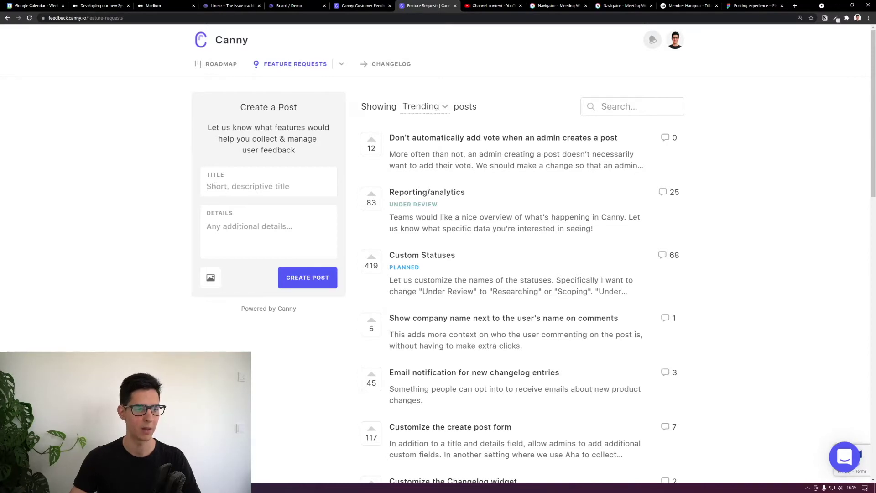
# Enter "github" as the title of a new post on the Feature Requests board.
pyautogui.click(241, 226)
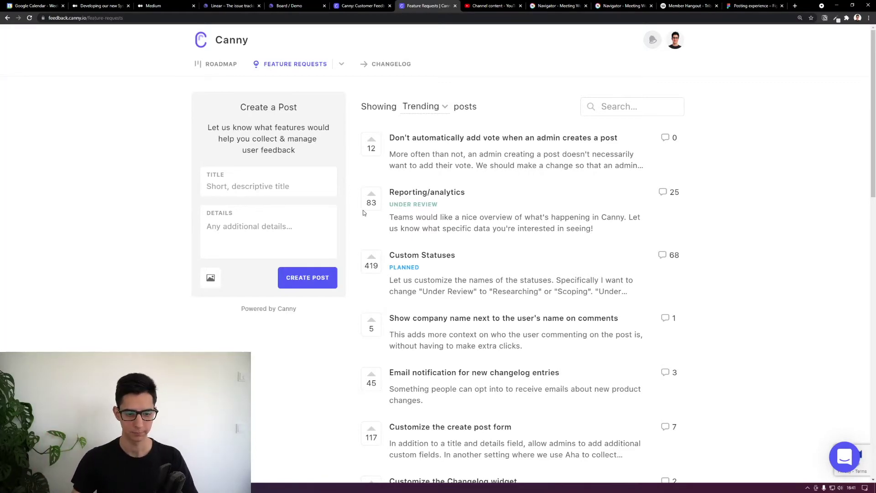
pyautogui.scroll(-6, 473, 304)
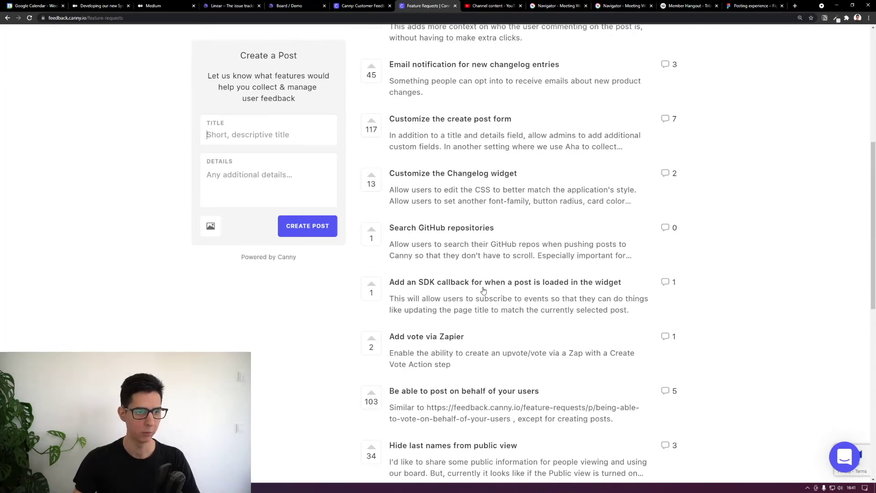
pyautogui.scroll(6, 452, 292)
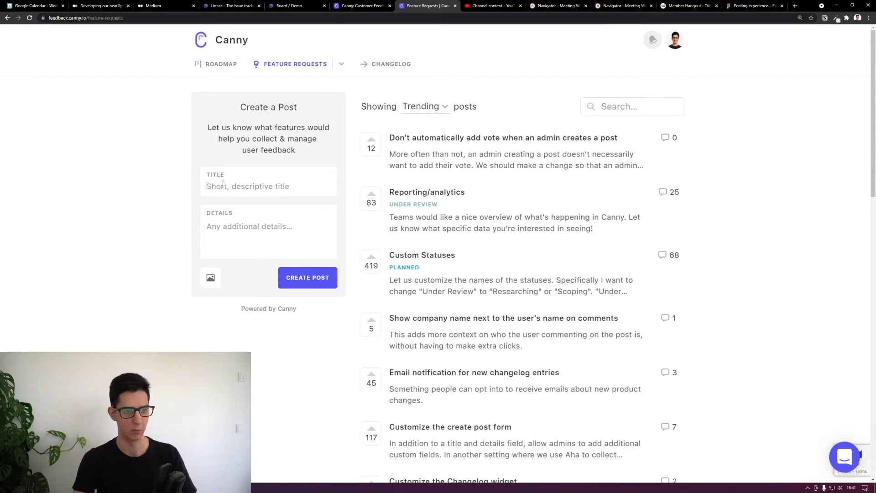
pyautogui.write('github')
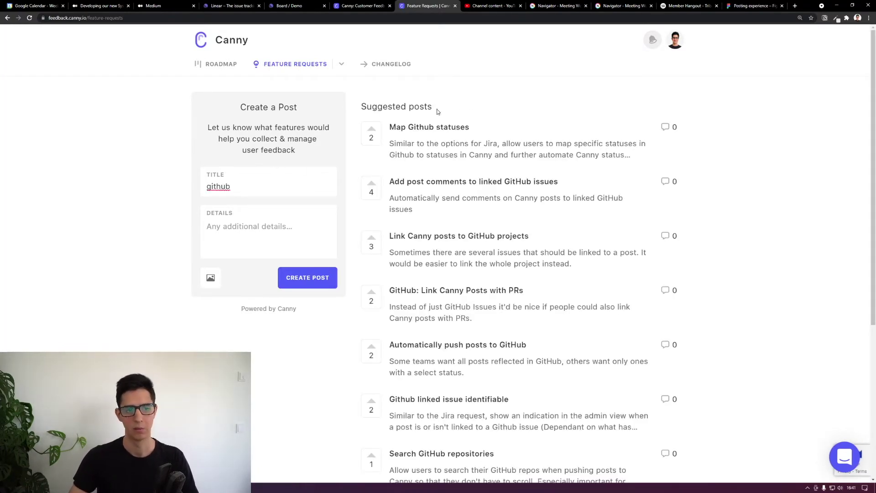
# Examine the full list of suggested posts offered for the draft title.
pyautogui.moveTo(436, 108); pyautogui.dragTo(372, 108)
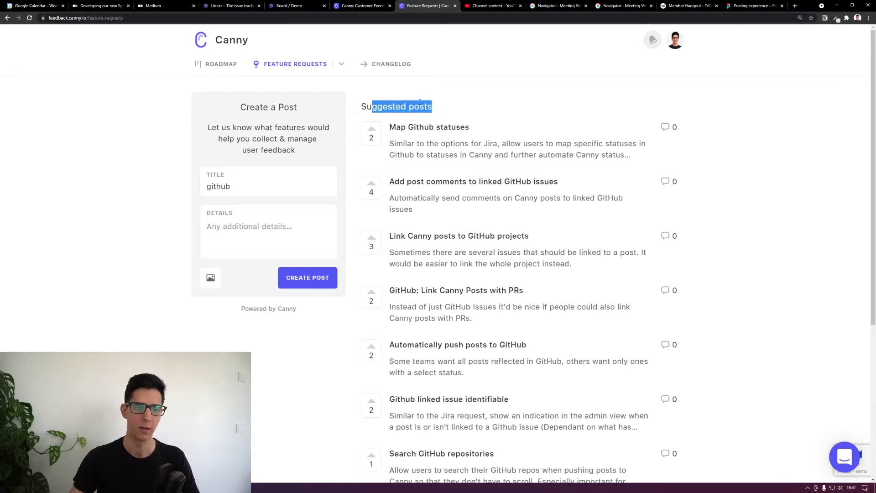
pyautogui.click(375, 108)
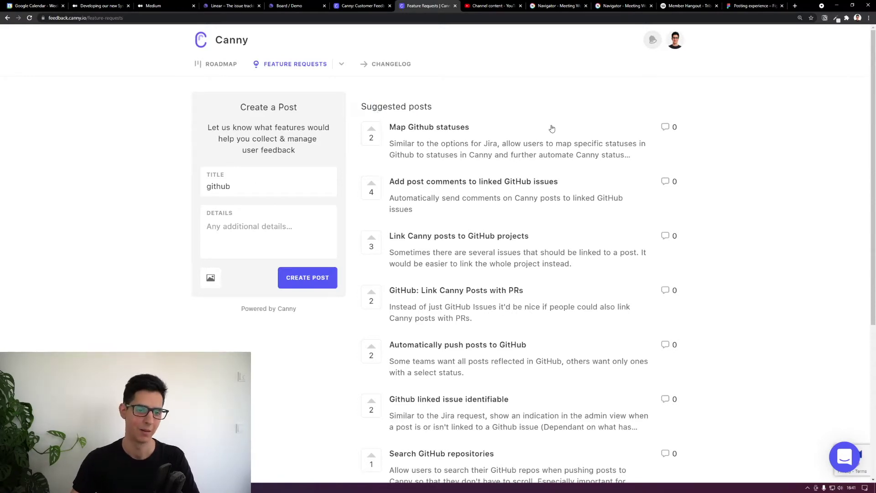
pyautogui.scroll(-1, 511, 194)
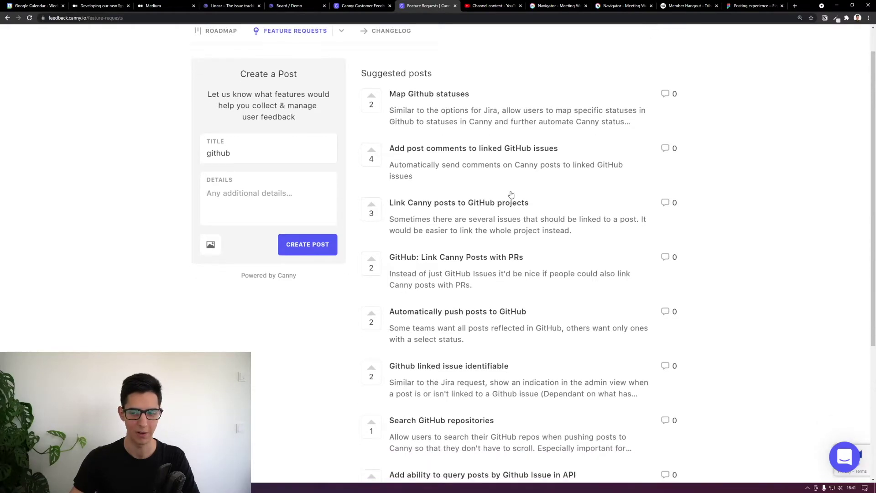
pyautogui.scroll(-5, 511, 194)
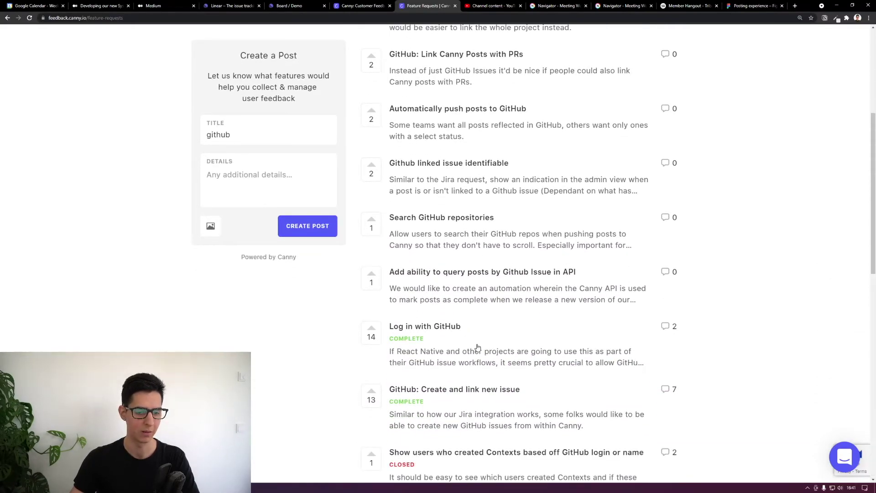
pyautogui.scroll(-12, 478, 347)
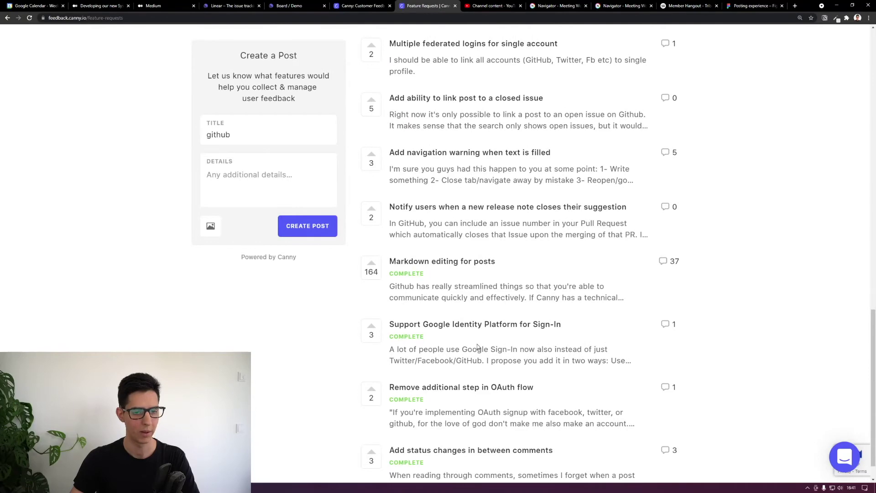
pyautogui.scroll(6, 474, 338)
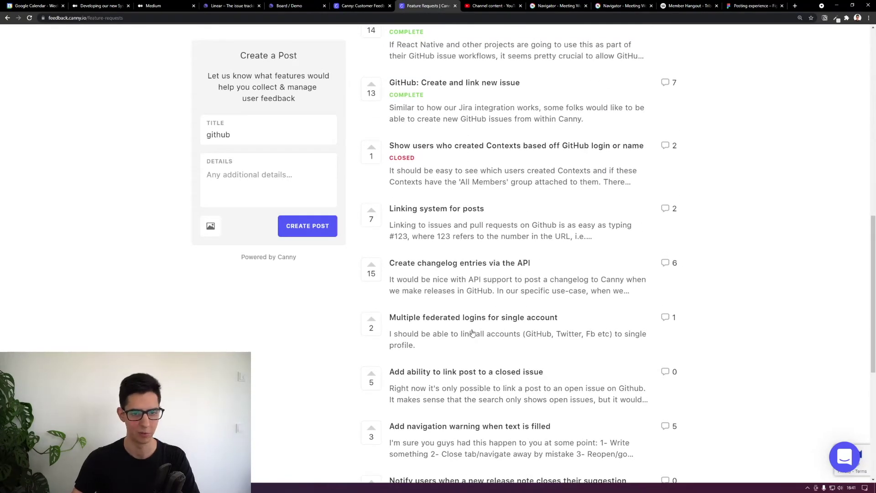
pyautogui.scroll(10, 485, 290)
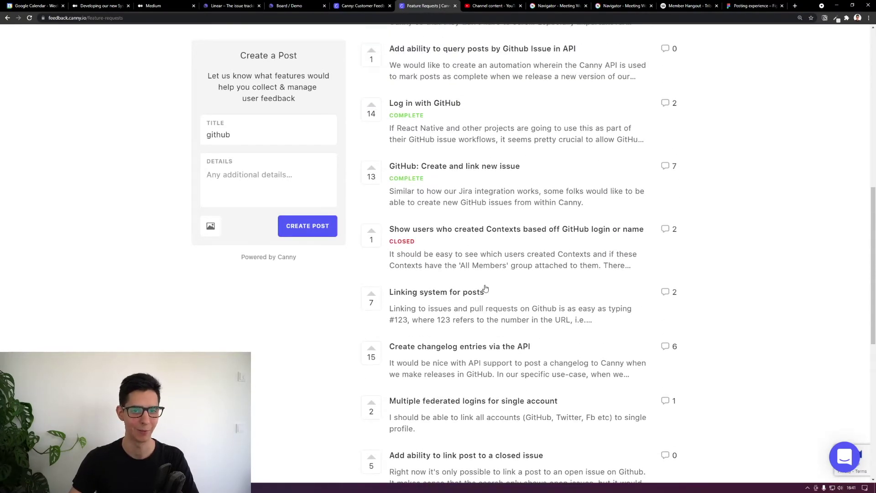
pyautogui.scroll(1, 485, 288)
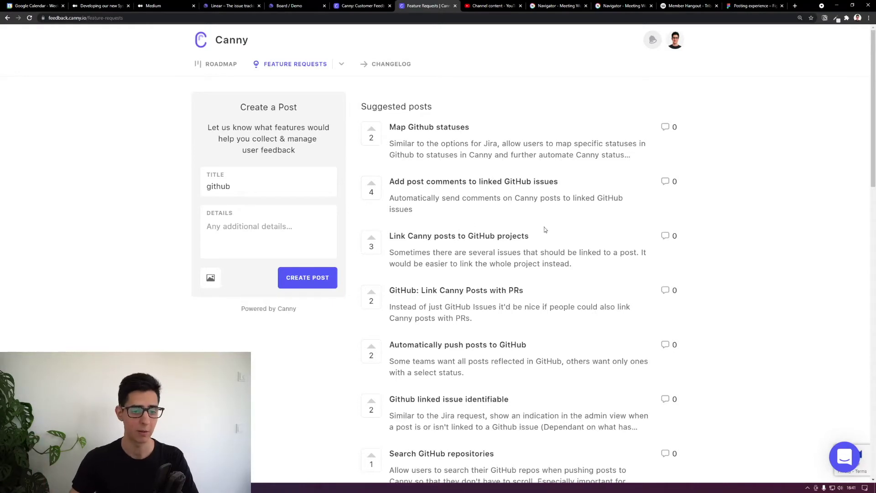
# View the suggested post "Automatically push posts to GitHub" and return to the suggestions beside the draft.
pyautogui.scroll(-1, 452, 242)
pyautogui.scroll(-2, 452, 242)
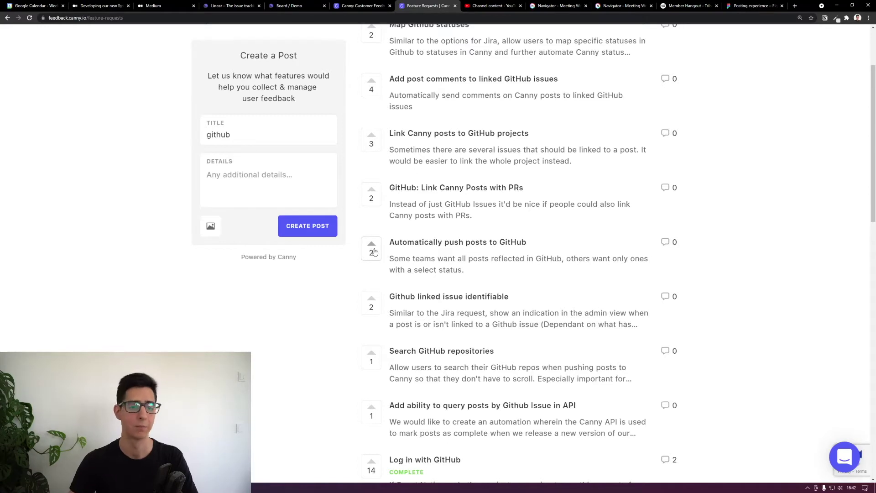
pyautogui.click(431, 247)
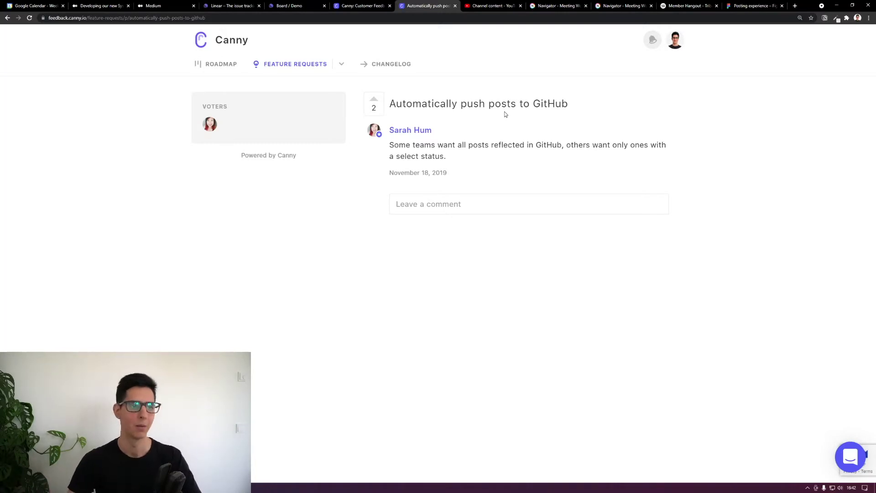
pyautogui.click(8, 18)
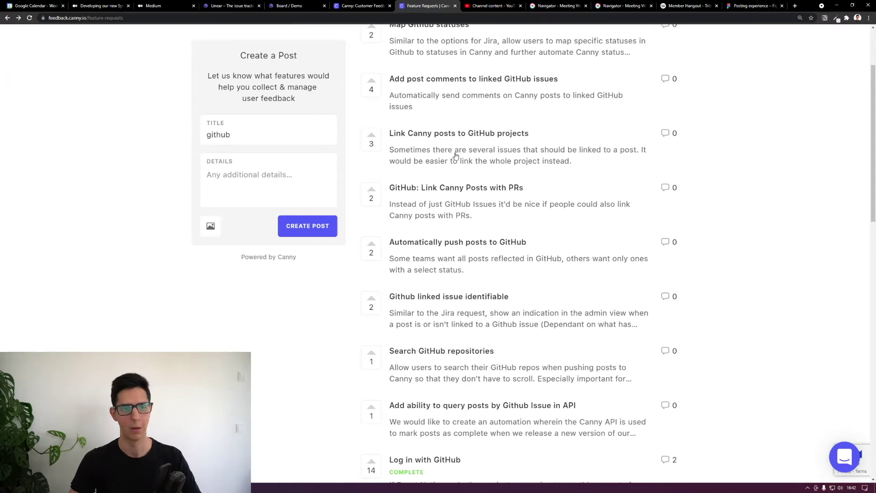
pyautogui.scroll(3, 399, 209)
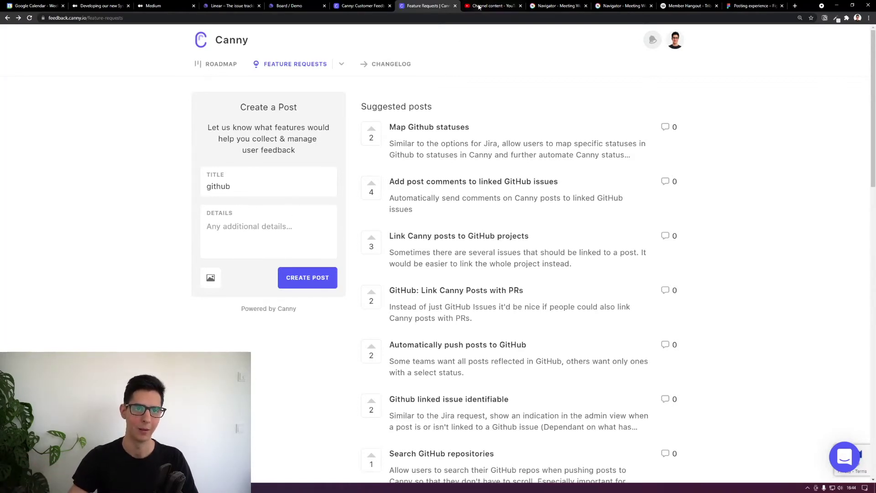
# Switch to YouTube Studio and read the Checks step of the "Demo video upload" draft.
pyautogui.hotkey('ctrl', 'Tab')
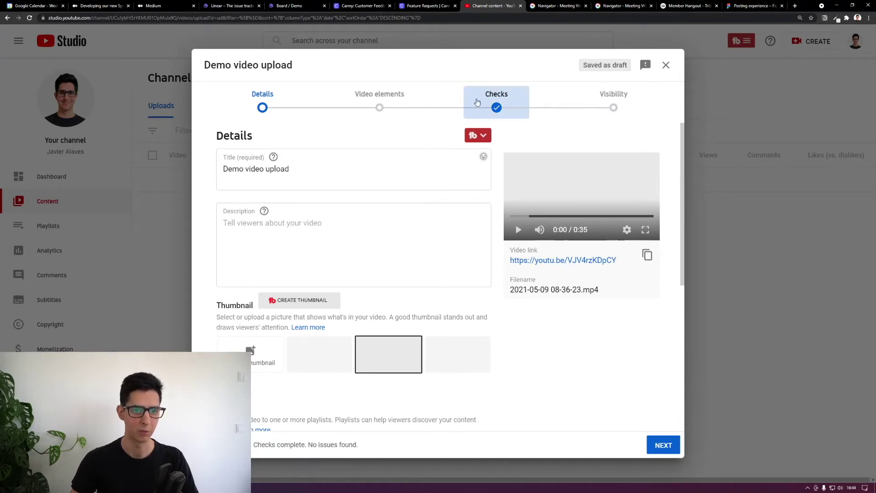
pyautogui.click(524, 113)
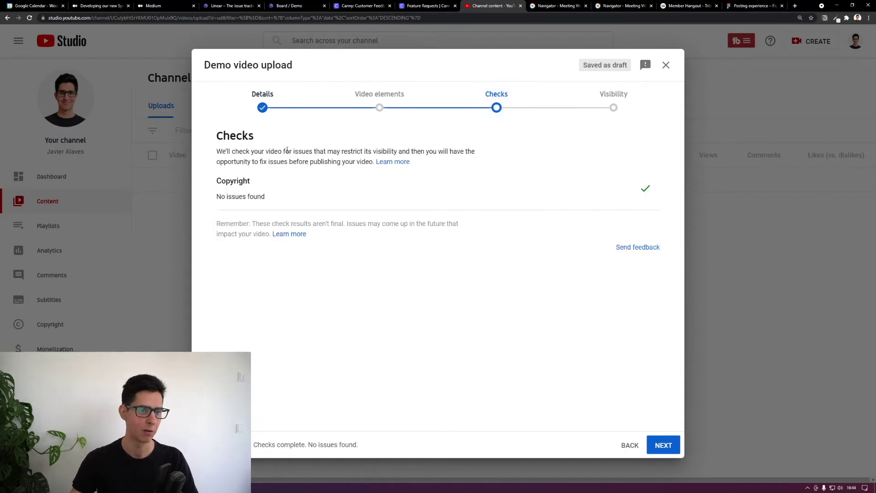
pyautogui.moveTo(265, 151); pyautogui.dragTo(570, 147)
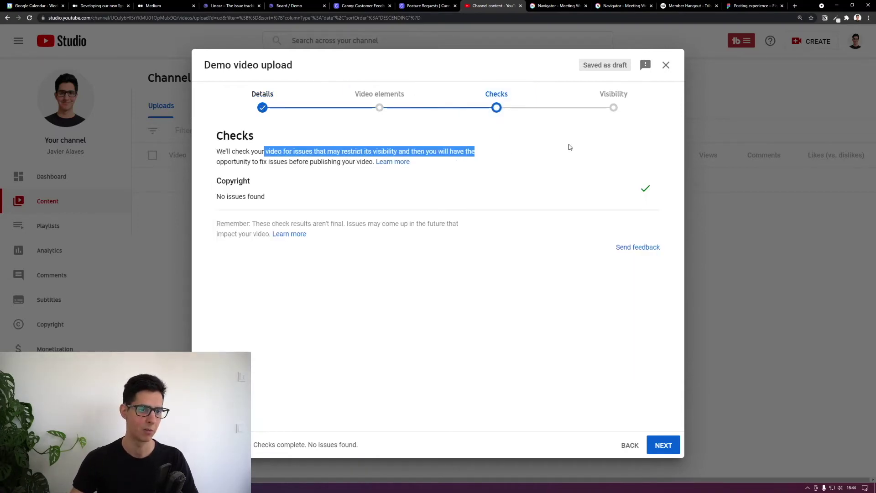
# Return to the video's Details step, expand its additional options and review the audience and paid promotion settings.
pyautogui.click(280, 110)
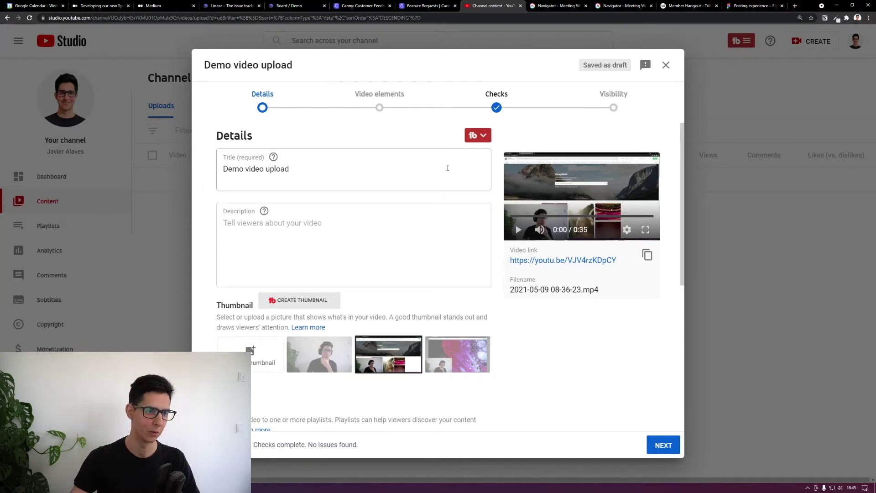
pyautogui.scroll(-2, 417, 195)
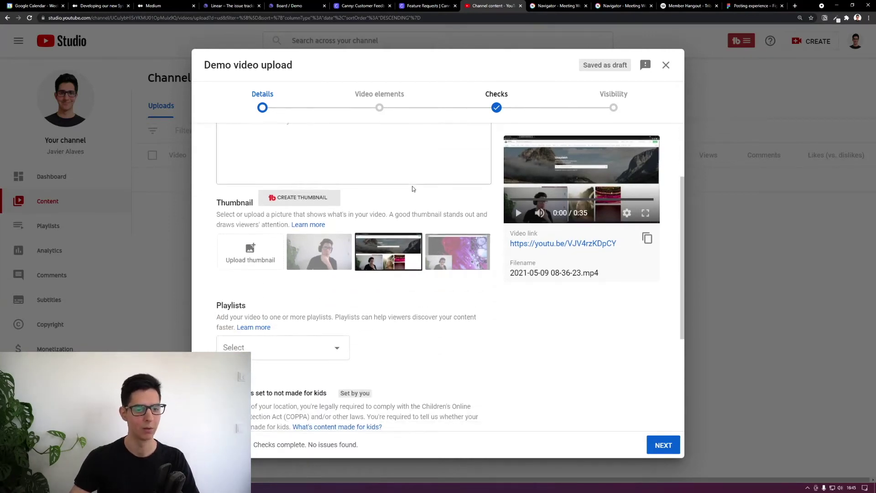
pyautogui.scroll(-4, 351, 222)
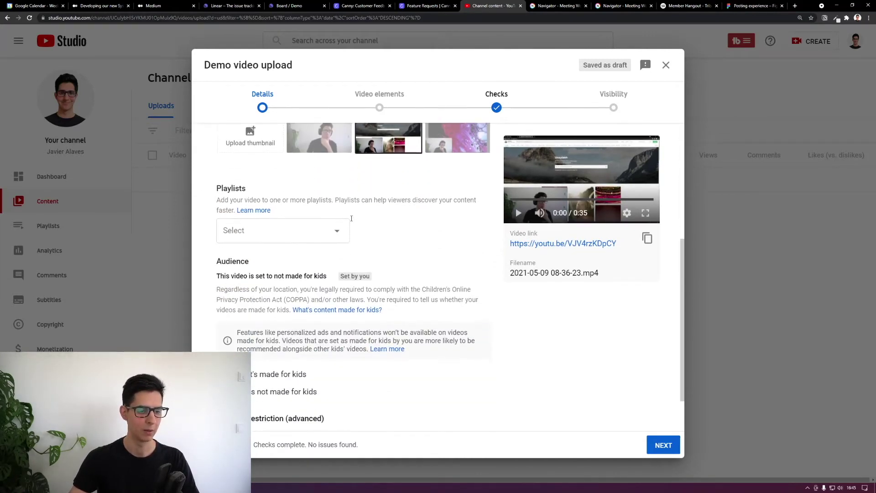
pyautogui.click(241, 384)
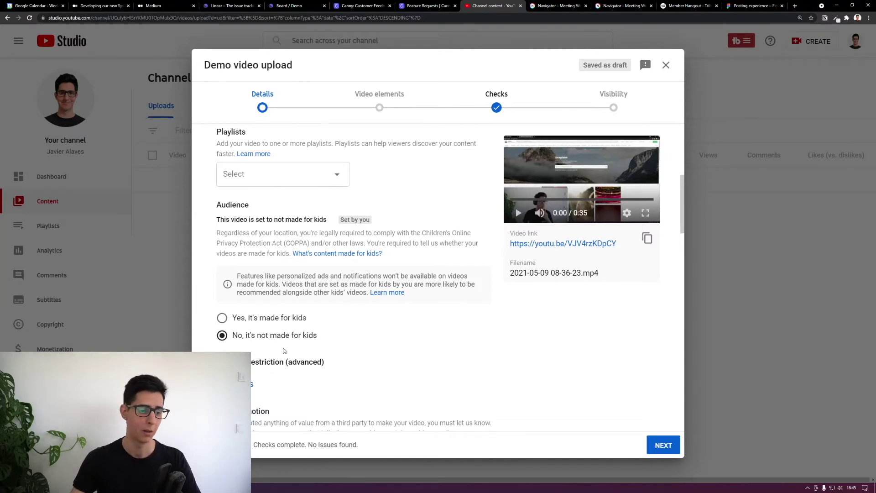
pyautogui.scroll(-3, 298, 319)
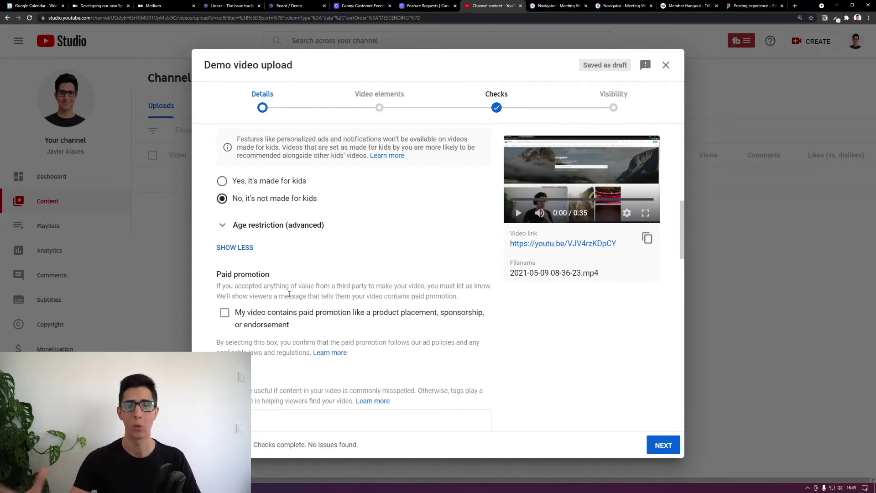
# Review the required marker on the video's title field and the thumbnail and playlist options.
pyautogui.scroll(2, 289, 294)
pyautogui.scroll(8, 289, 294)
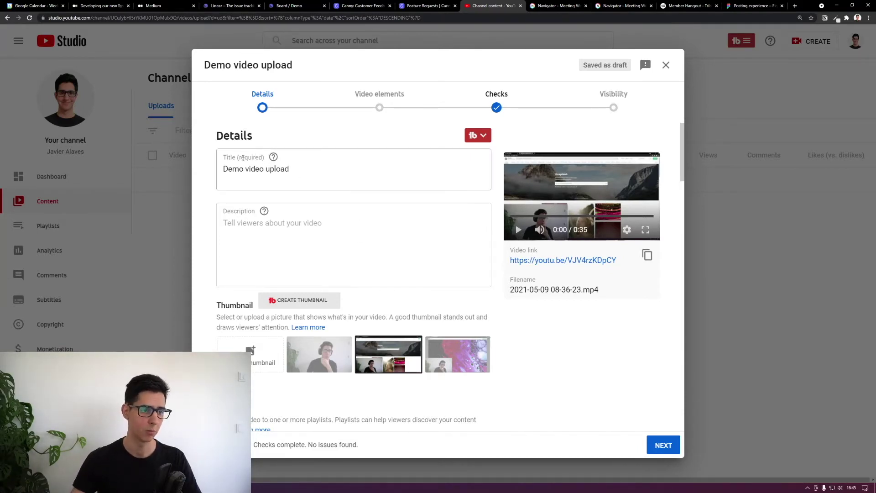
pyautogui.moveTo(238, 157); pyautogui.dragTo(264, 158)
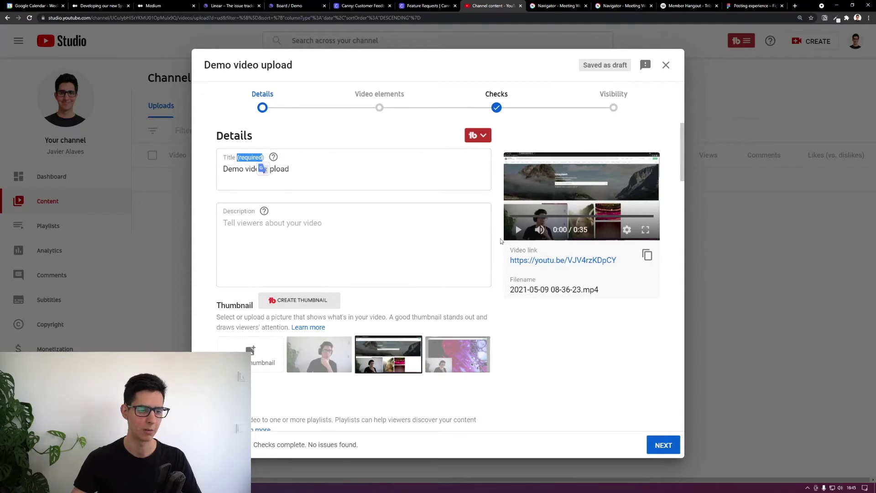
pyautogui.scroll(-1, 267, 197)
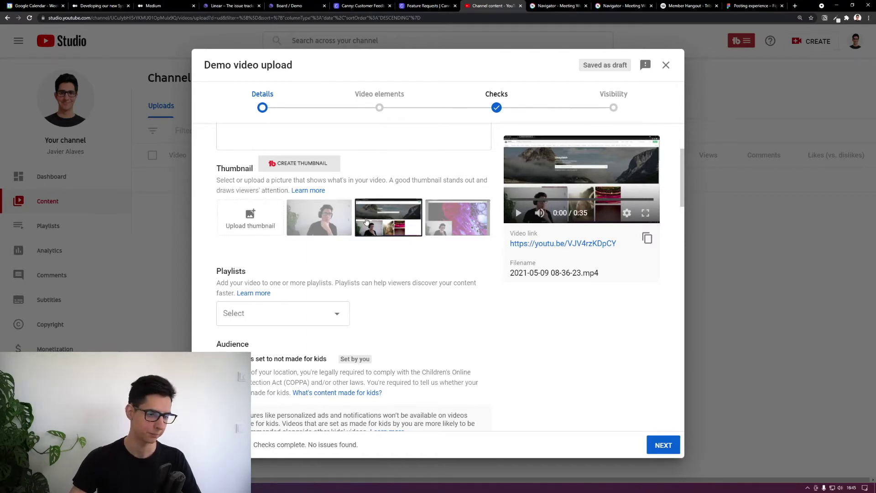
# Review the remaining Details settings of the video draft, from playlists, audience and tags to license, category and comments.
pyautogui.scroll(-2, 367, 221)
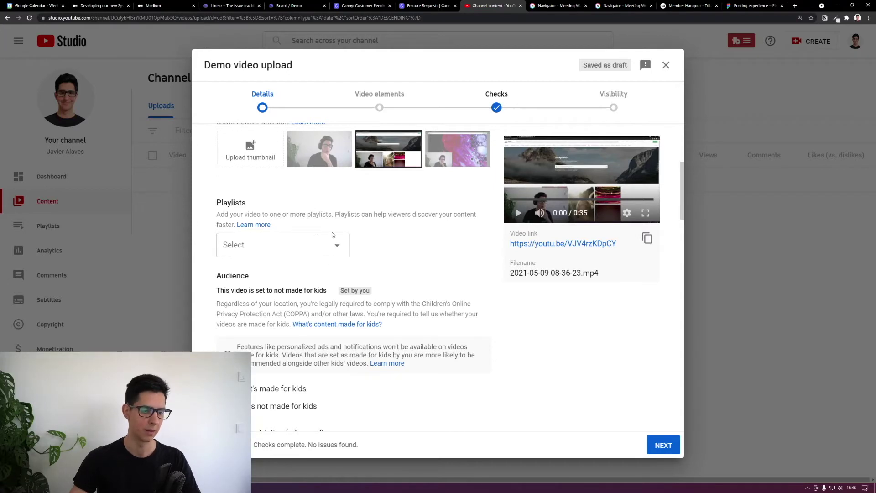
pyautogui.scroll(-2, 249, 221)
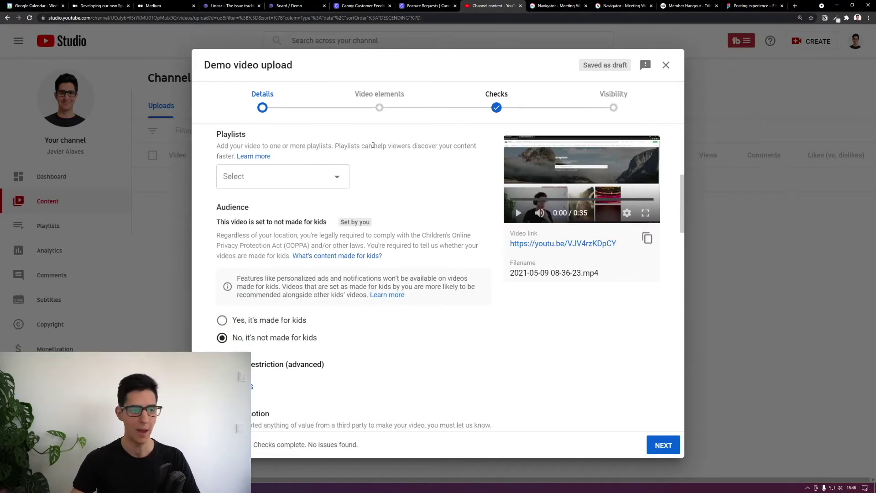
pyautogui.scroll(-4, 358, 199)
pyautogui.scroll(-3, 357, 200)
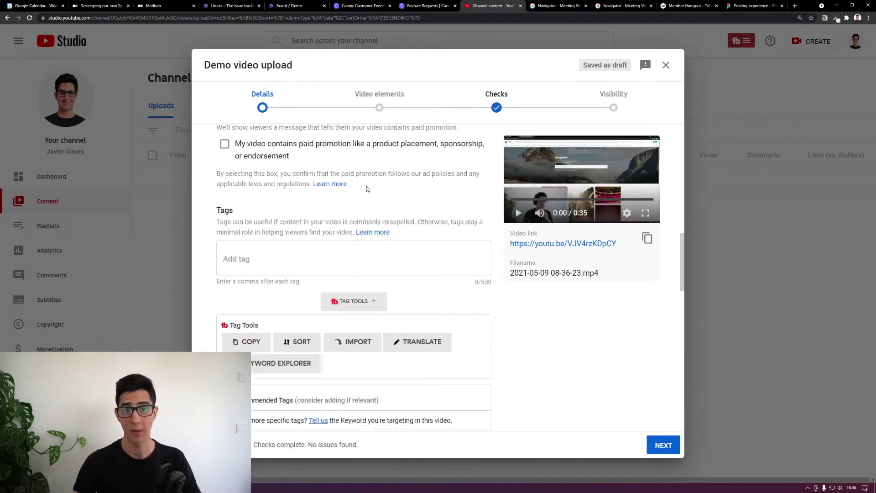
pyautogui.click(262, 259)
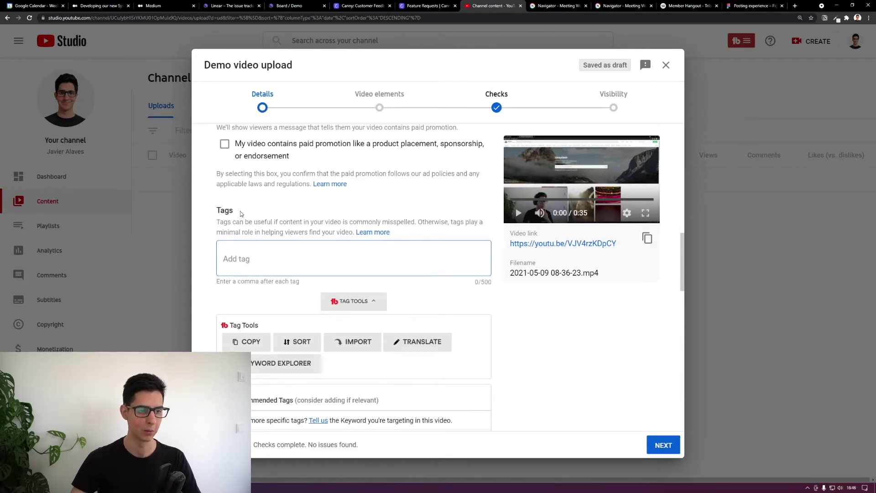
pyautogui.scroll(-8, 221, 280)
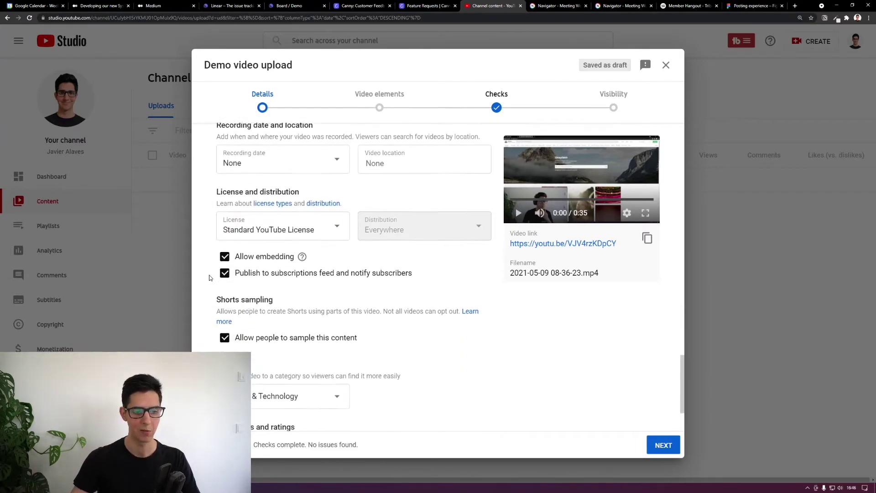
pyautogui.scroll(-1, 347, 261)
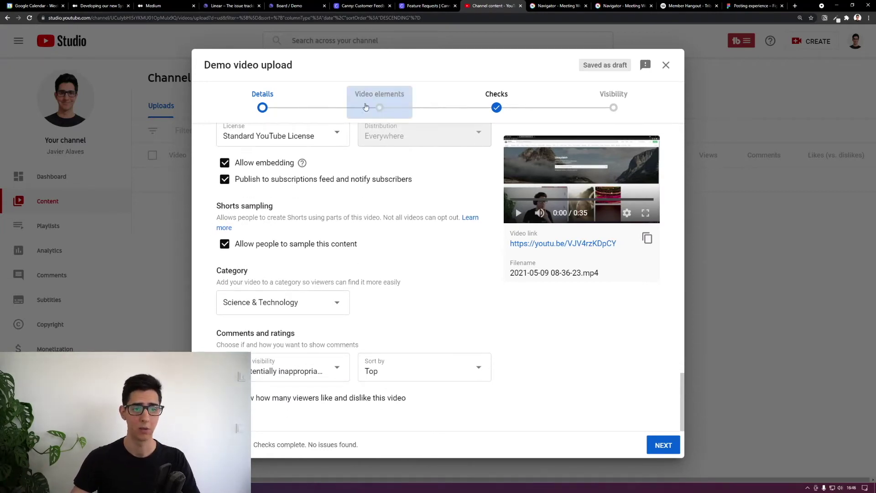
# View the video draft's Video elements step, revisit Details briefly, and view the Checks step.
pyautogui.click(392, 102)
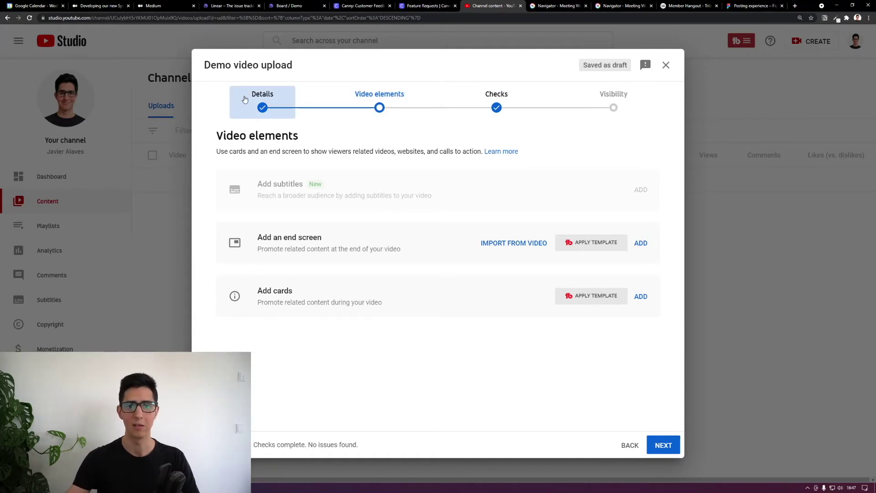
pyautogui.click(281, 99)
pyautogui.click(379, 99)
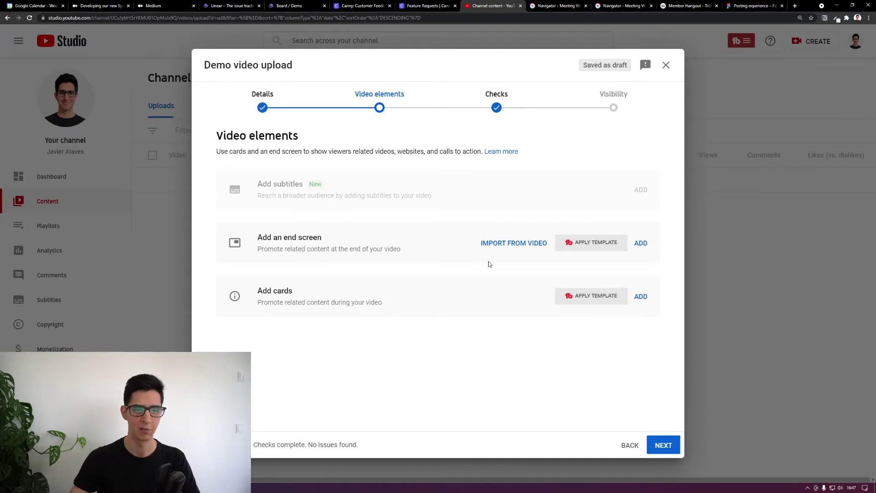
pyautogui.click(498, 103)
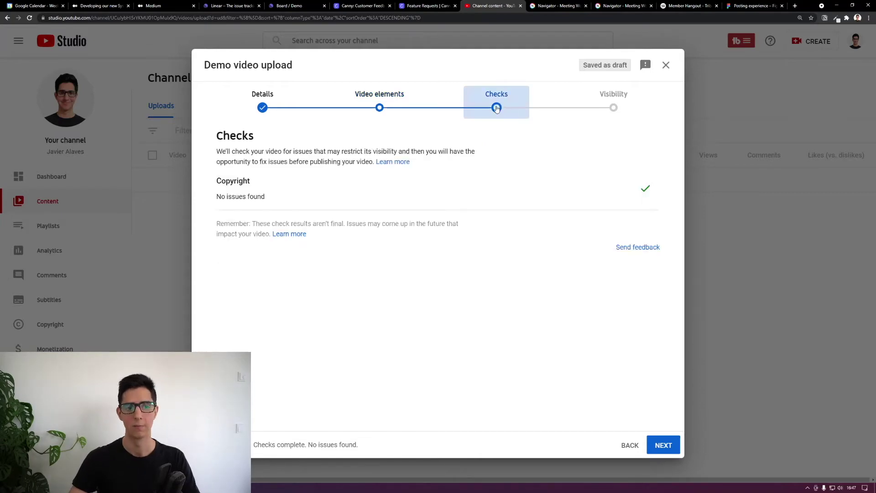
# View the Schedule publishing options in the draft's Visibility step and return to the Details step.
pyautogui.click(615, 101)
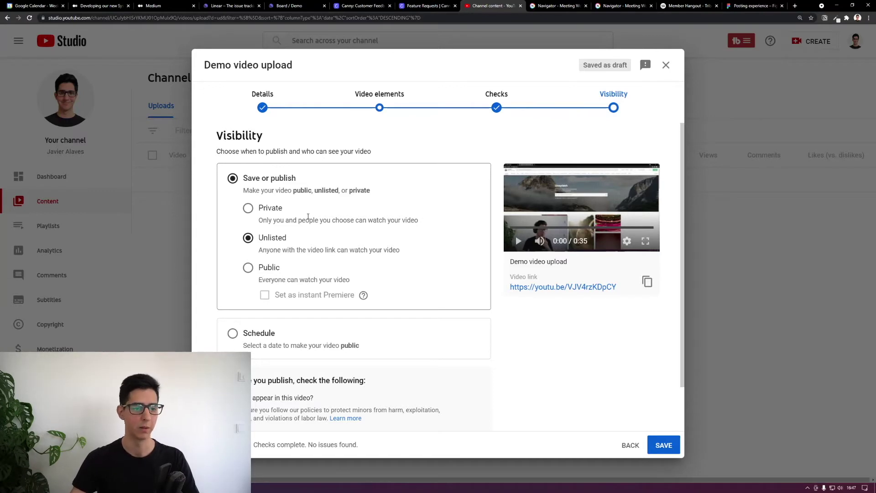
pyautogui.scroll(-1, 305, 222)
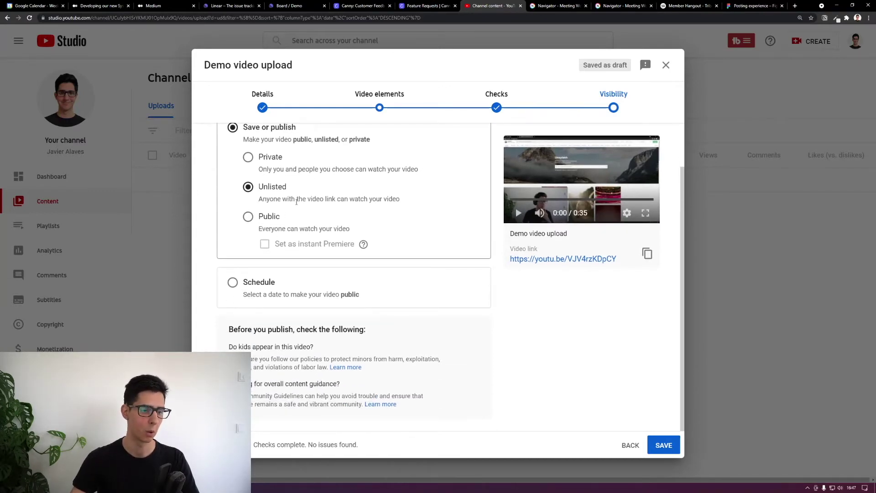
pyautogui.click(232, 282)
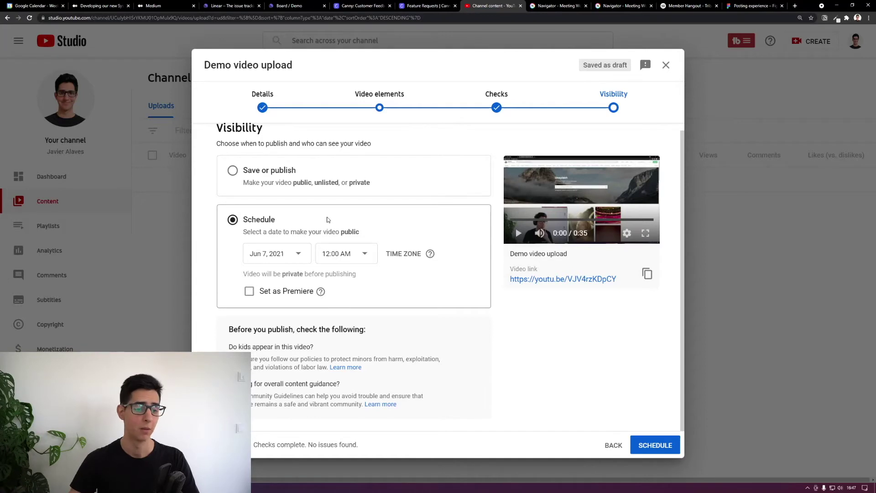
pyautogui.scroll(1, 369, 269)
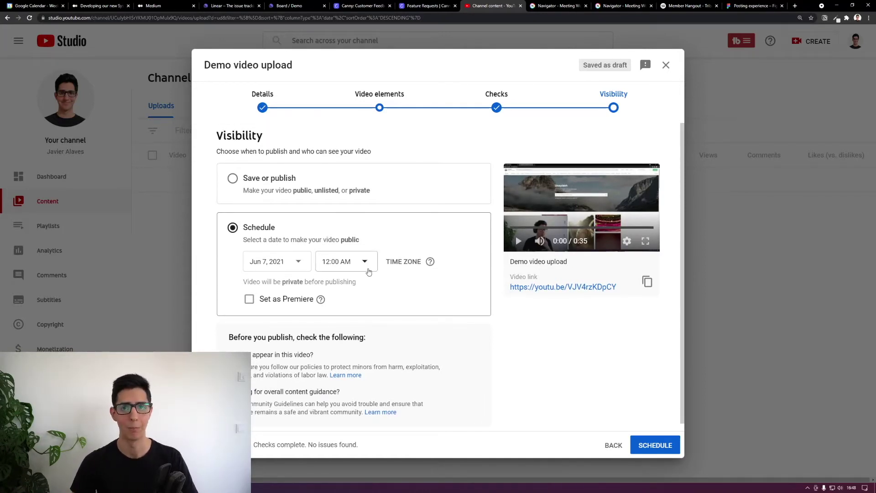
pyautogui.click(289, 109)
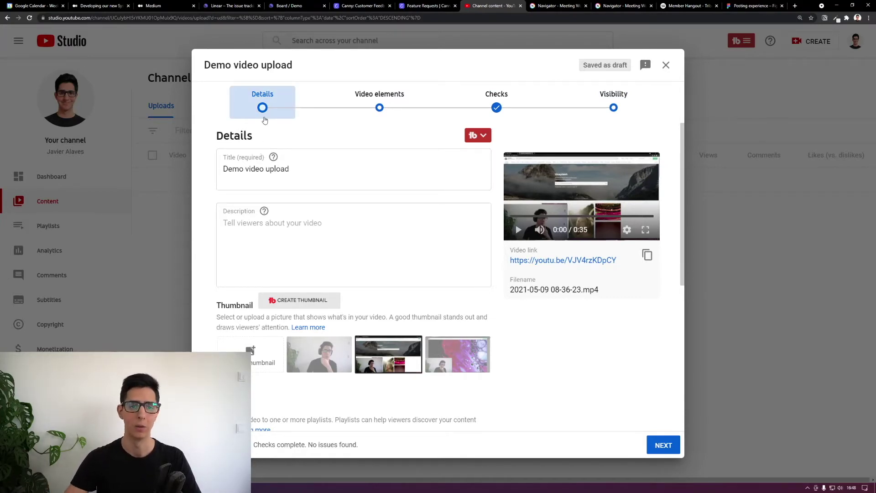
# Close the duplicate Navigator page and switch to Navigator's Design Warm Up Meeting agenda.
pyautogui.click(651, 5)
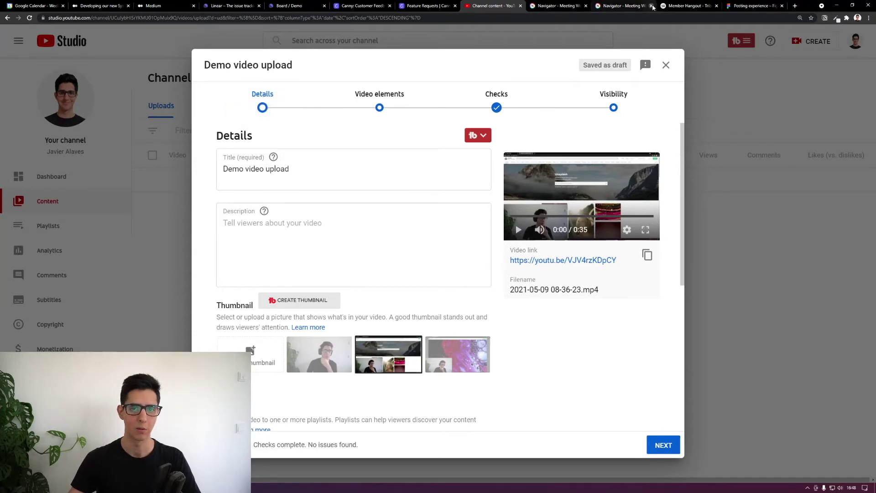
pyautogui.click(568, 3)
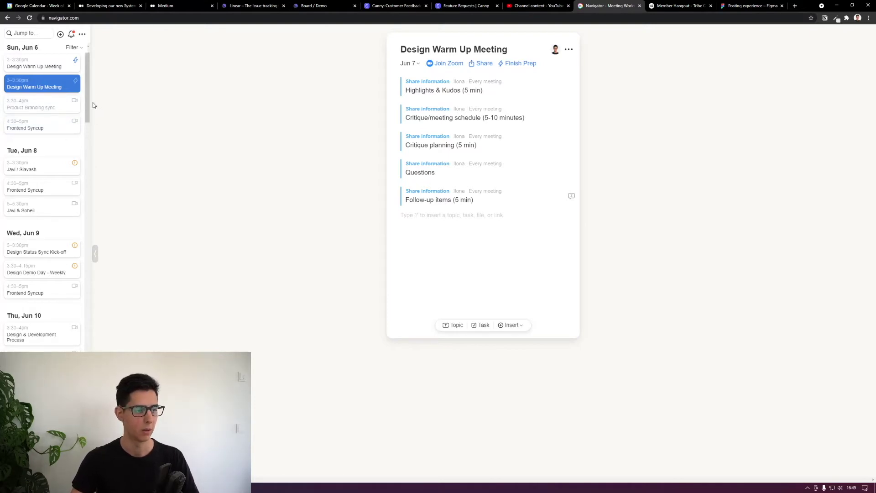
pyautogui.moveTo(62, 107)
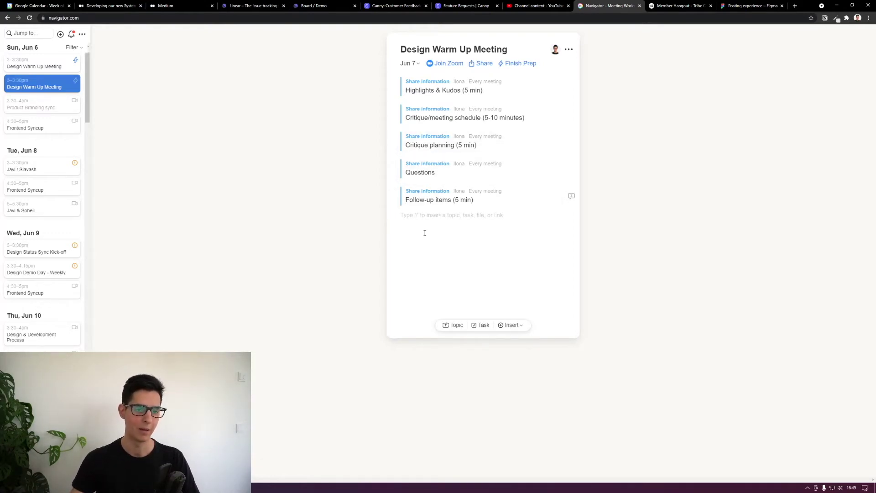
# Add a topic to the Design Warm Up Meeting agenda, try the Review status type, and set it to Take action.
pyautogui.click(451, 327)
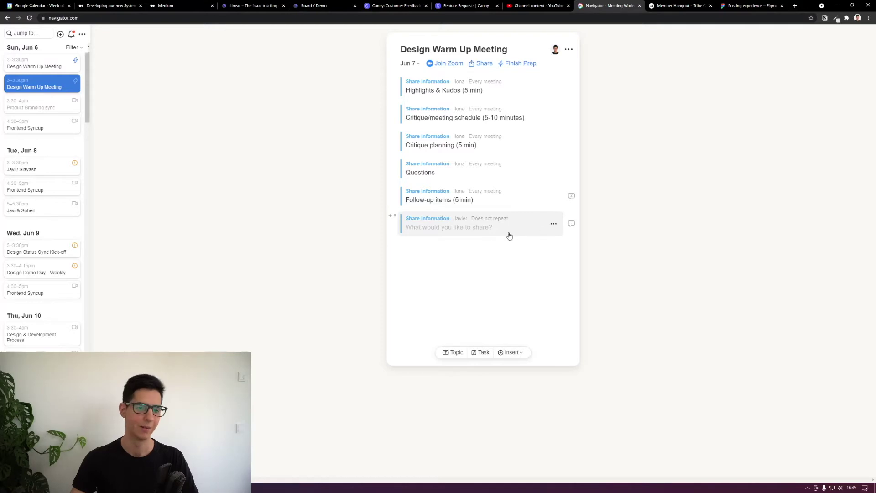
pyautogui.click(434, 221)
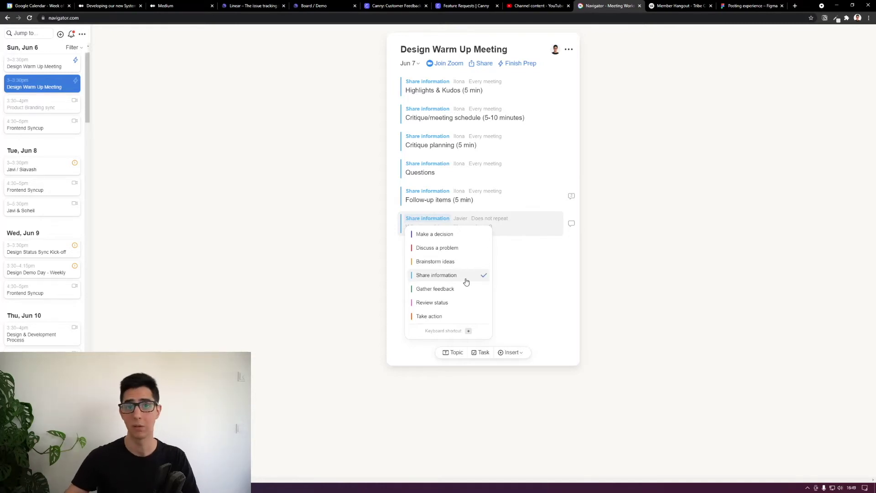
pyautogui.click(441, 302)
pyautogui.click(431, 222)
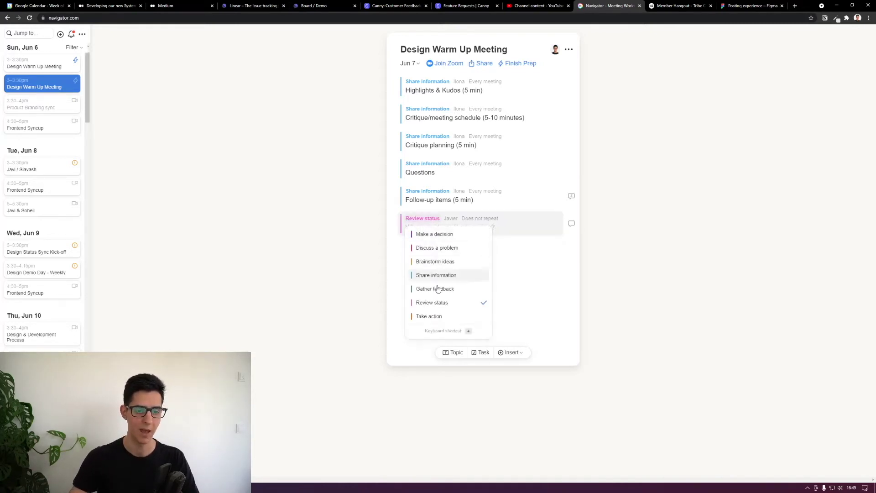
pyautogui.click(432, 316)
# Title the new Take action topic "Review design" and close its detail pane.
pyautogui.click(461, 229)
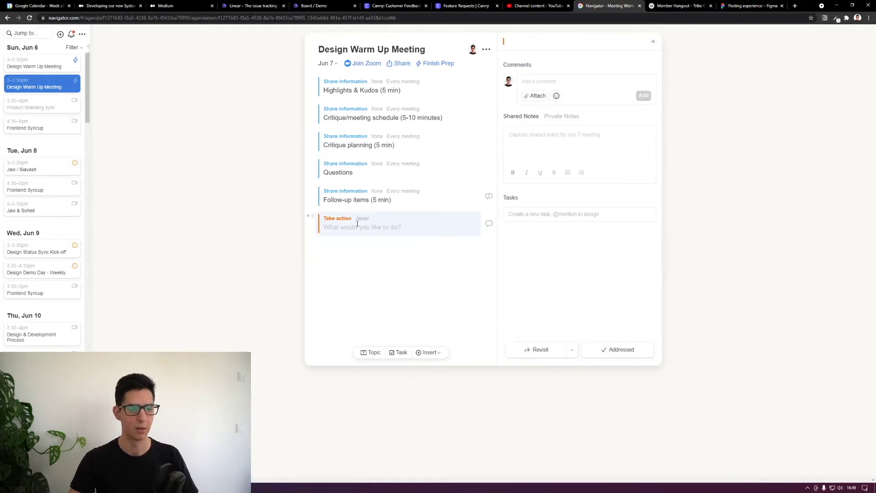
pyautogui.write('R')
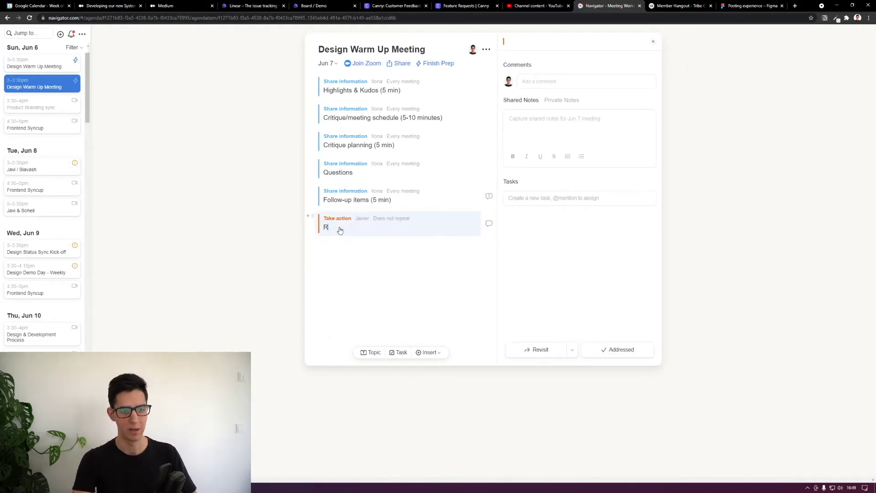
pyautogui.write('eview design')
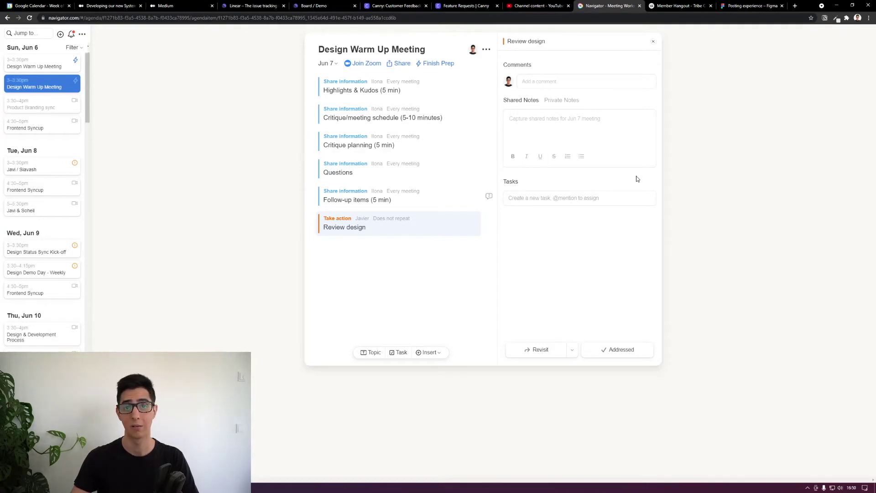
pyautogui.click(327, 247)
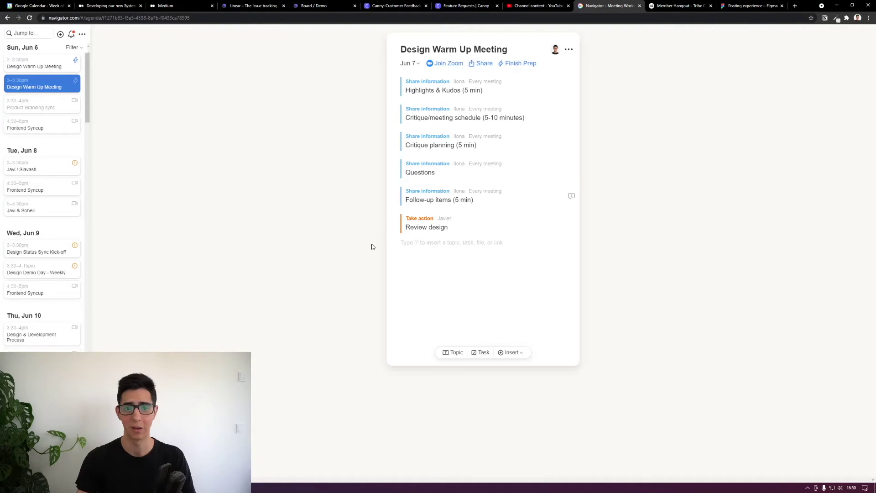
# Insert a bulleted line below the topics, replace it with the text "Notes" and start a bullet beneath.
pyautogui.click(511, 353)
pyautogui.click(477, 232)
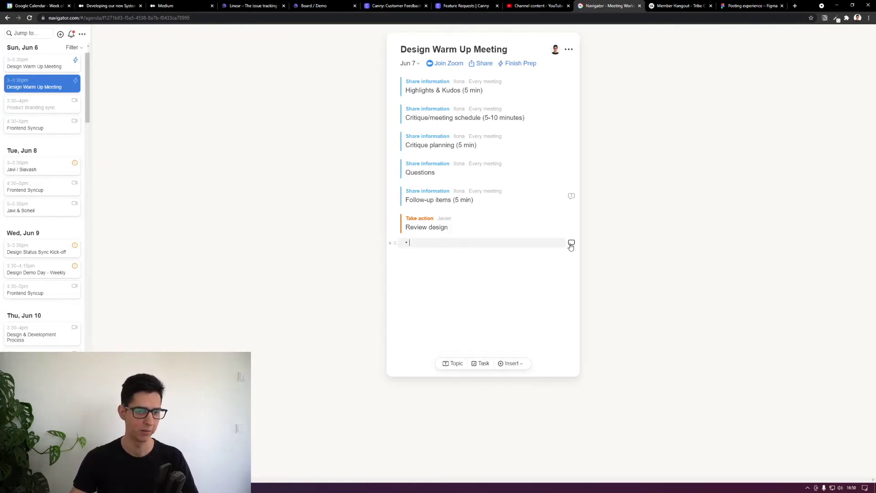
pyautogui.press('BackSpace')
pyautogui.write('Notes')
pyautogui.press('Return')
pyautogui.write('-')
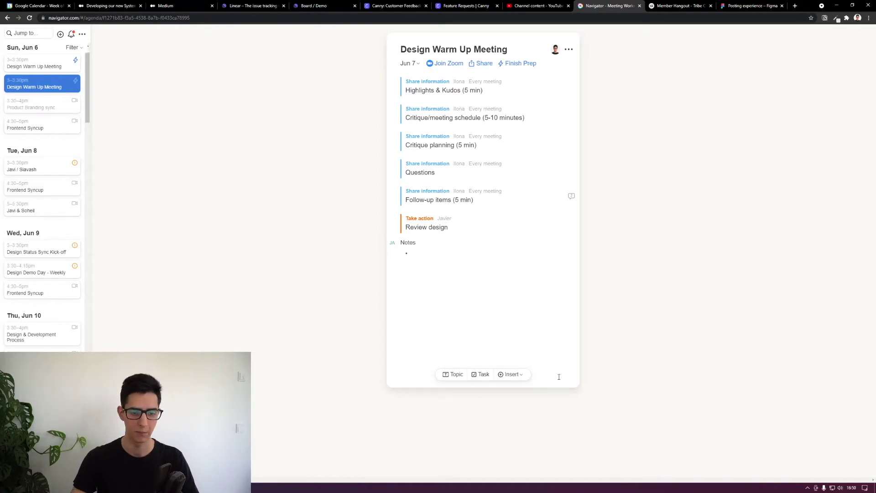
# Replace the bullet under "Notes" with a smaller heading "H2" and a larger heading "H1", followed by an empty bullet.
pyautogui.click(512, 375)
pyautogui.press('BackSpace')
pyautogui.write('###')
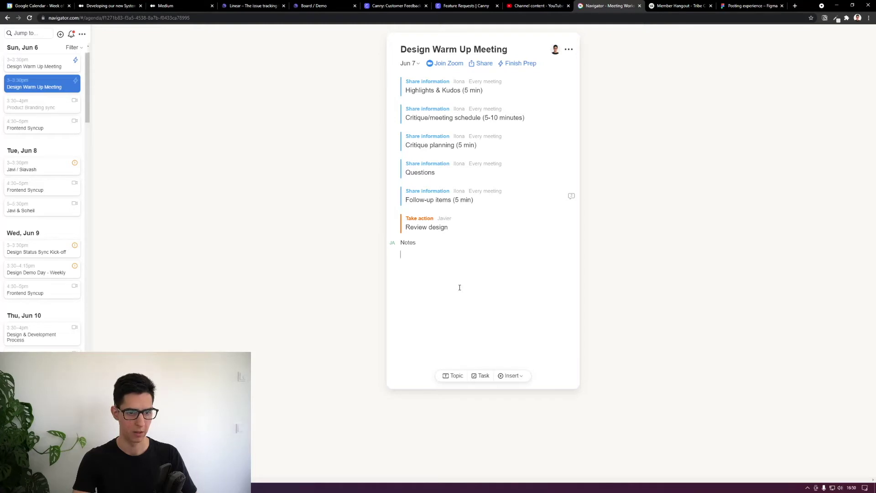
pyautogui.write(' H2')
pyautogui.press('Return')
pyautogui.write('# H1')
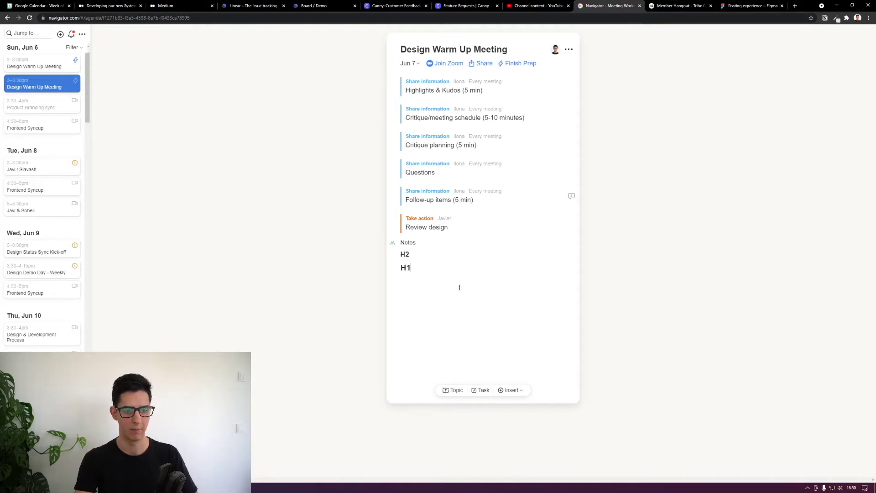
pyautogui.press('Return')
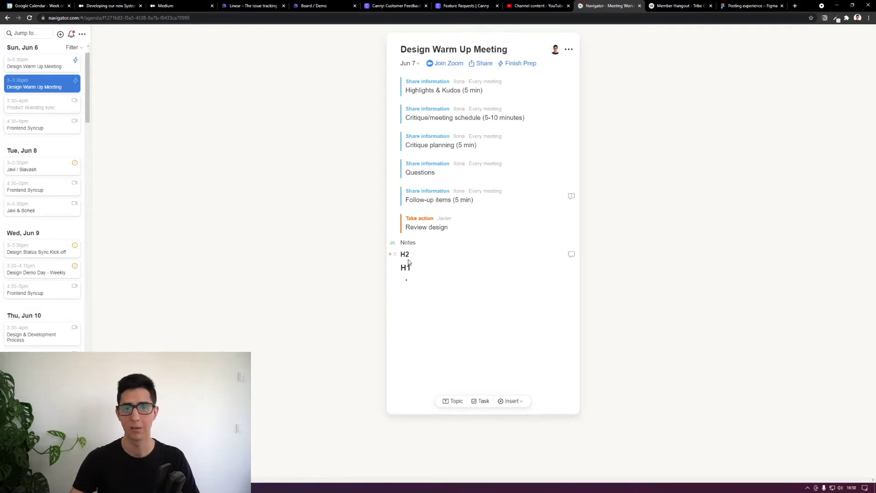
# Delete the Notes, H2, H1 and bullet lines, and the "Review design" topic from the agenda.
pyautogui.moveTo(430, 283); pyautogui.dragTo(417, 247)
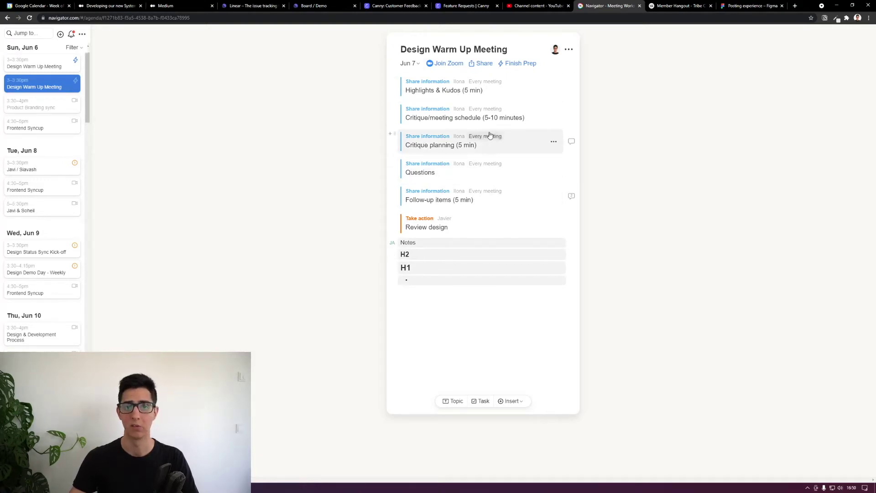
pyautogui.press('BackSpace')
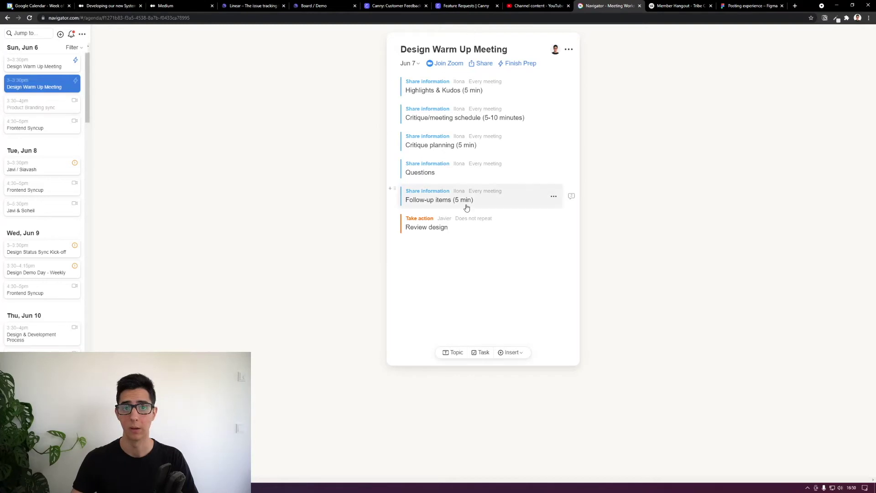
pyautogui.click(553, 223)
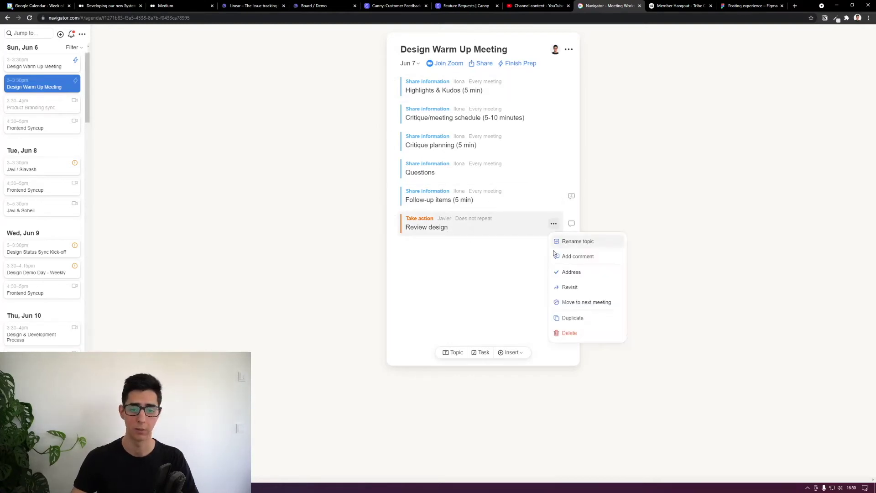
pyautogui.click(570, 334)
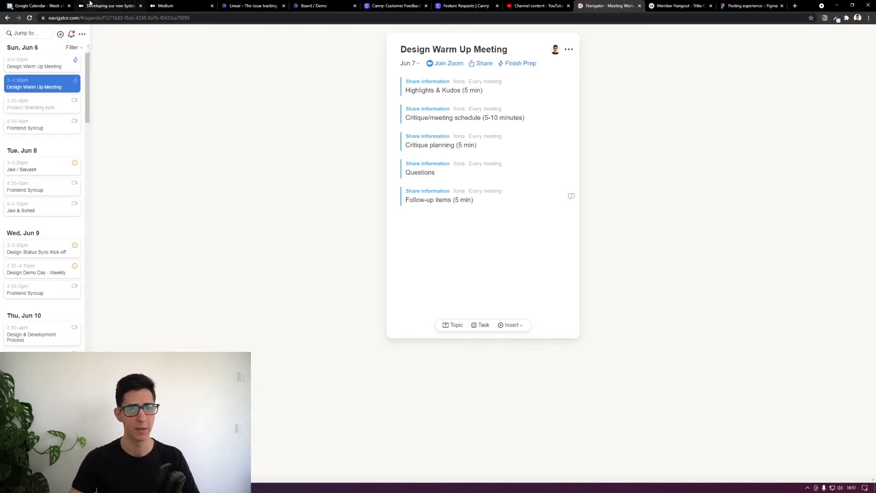
# Close the two Medium, two Linear and two Canny pages open in the browser.
pyautogui.click(141, 6)
pyautogui.click(141, 6)
pyautogui.click(141, 6)
pyautogui.click(142, 7)
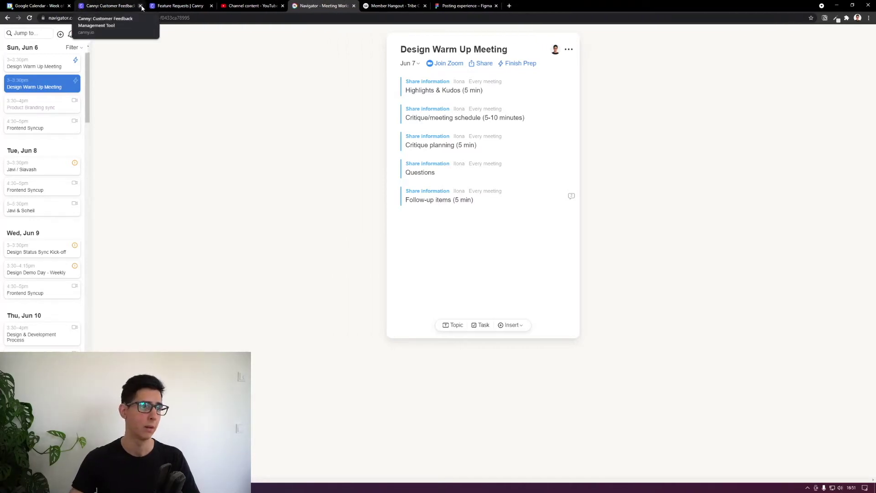
pyautogui.click(141, 7)
pyautogui.click(141, 7)
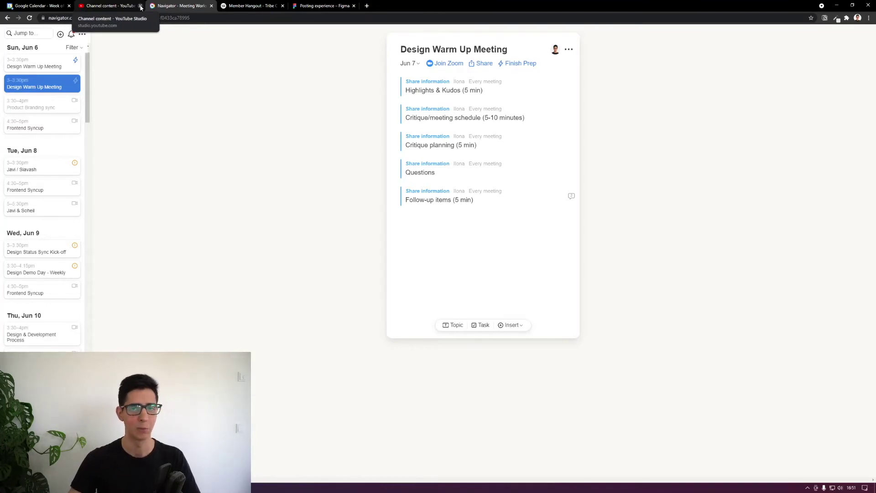
# Close the YouTube Studio page without keeping unsaved changes, and close the Navigator page.
pyautogui.click(141, 7)
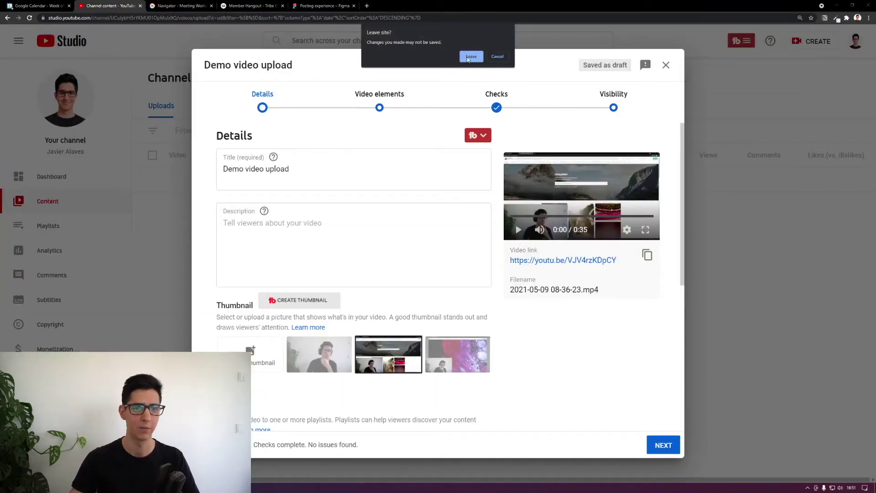
pyautogui.click(469, 58)
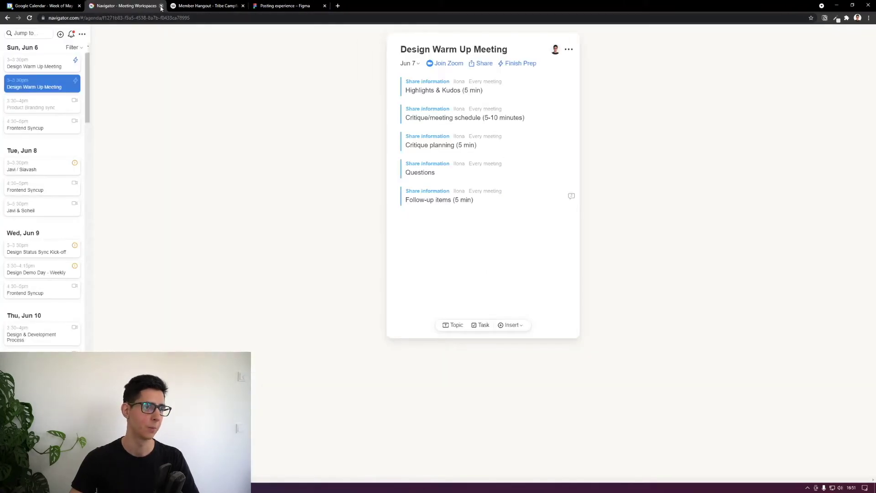
pyautogui.click(161, 6)
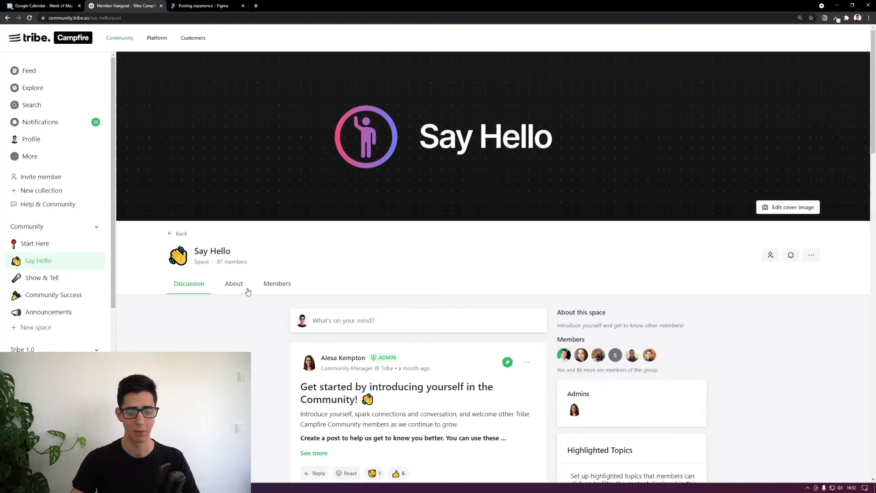
# Look through the member posts in the Say Hello space's discussion feed and the list of spaces in the Tribe community.
pyautogui.scroll(-2, 252, 289)
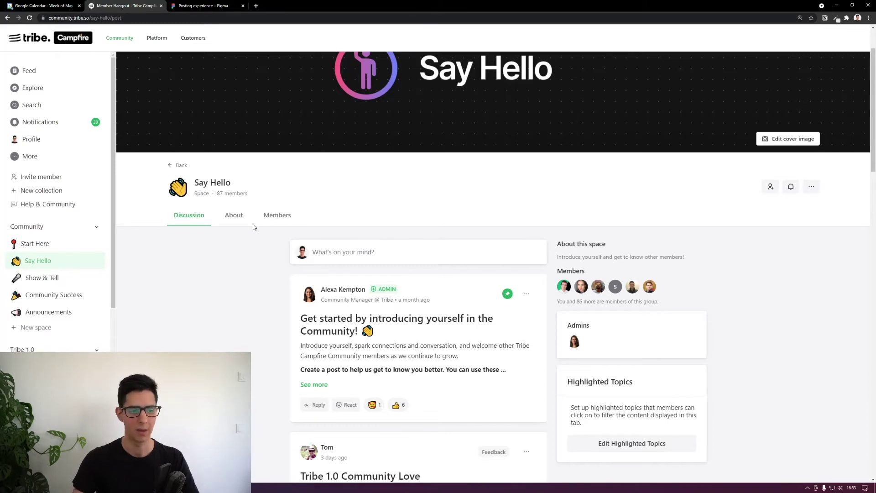
pyautogui.scroll(-1, 372, 252)
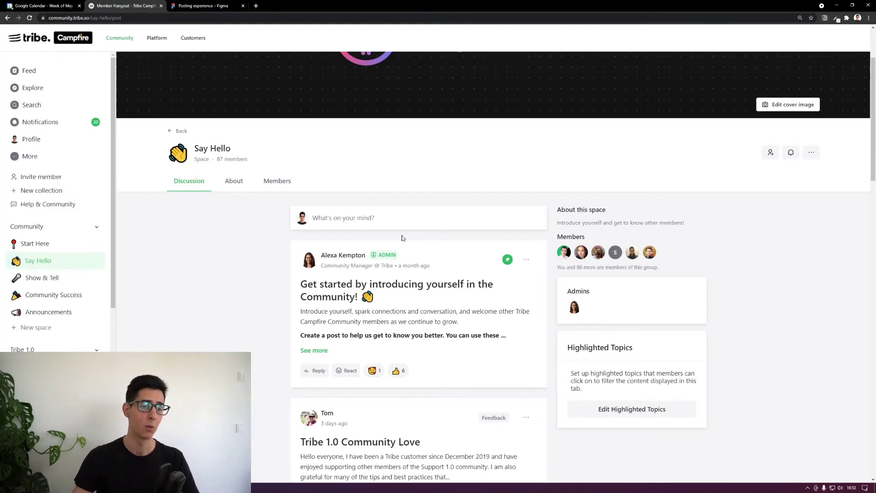
pyautogui.scroll(-10, 346, 237)
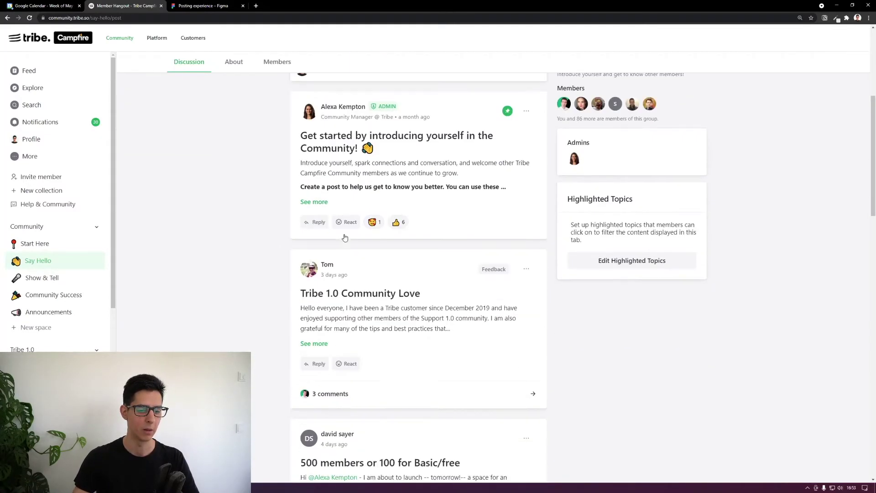
pyautogui.scroll(-3, 384, 278)
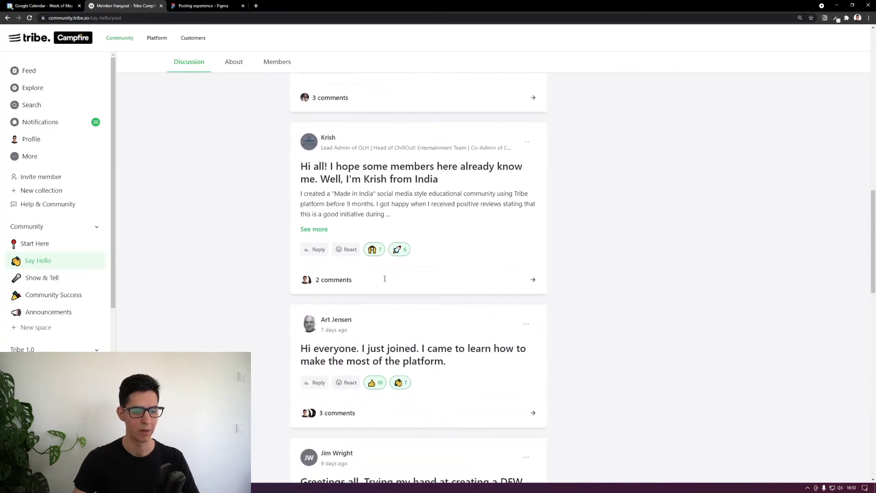
pyautogui.scroll(-4, 381, 269)
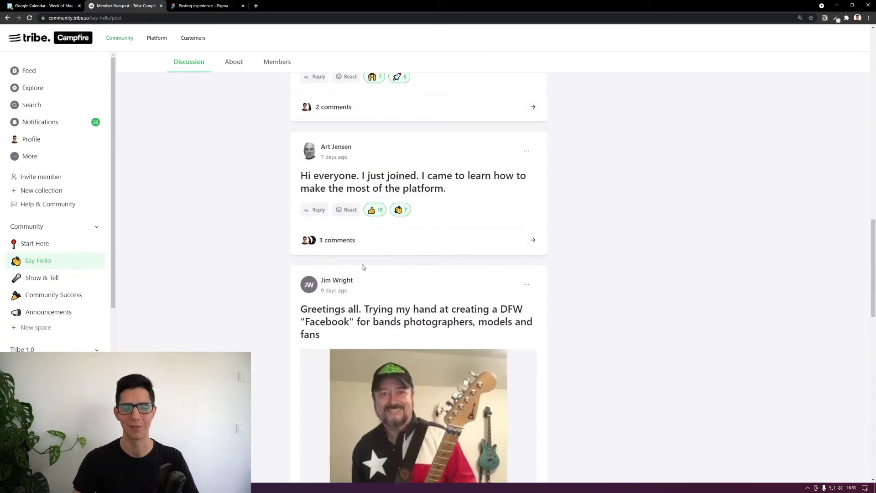
pyautogui.scroll(10, 362, 268)
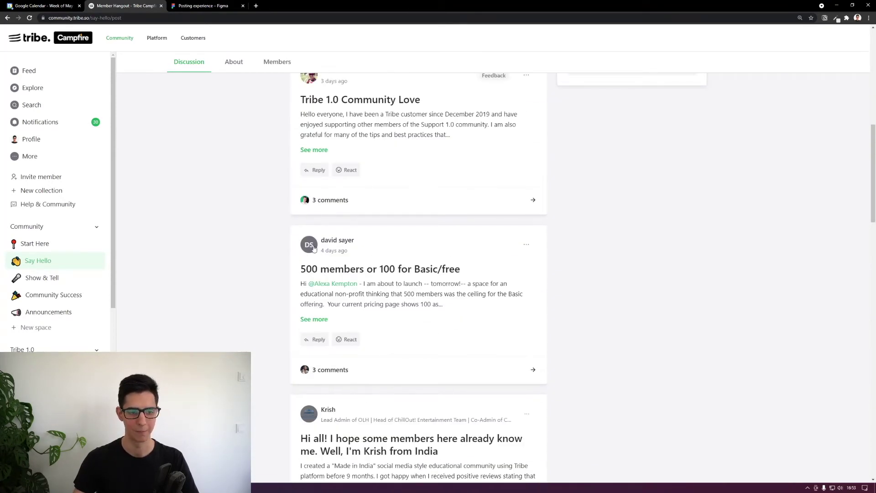
pyautogui.scroll(-5, 294, 244)
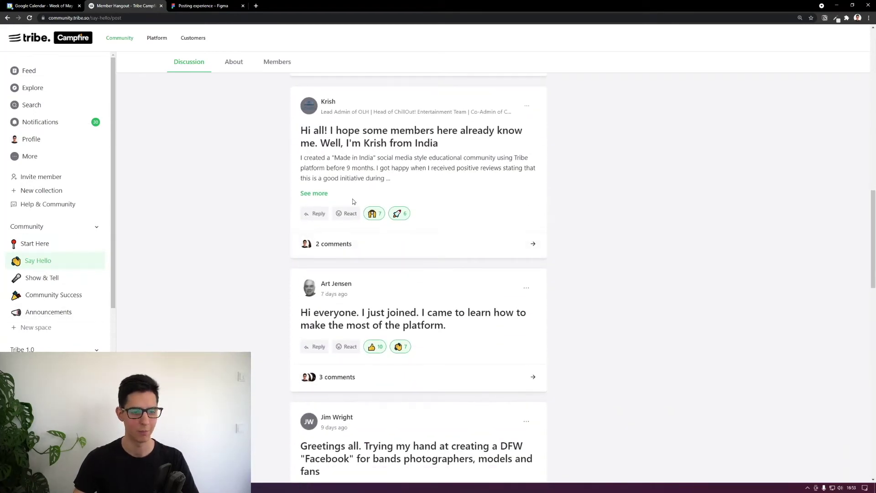
pyautogui.scroll(-1, 356, 196)
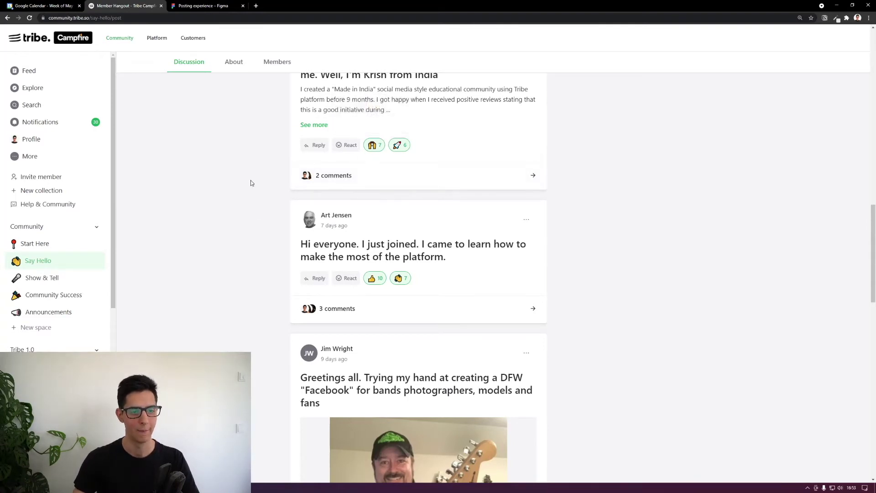
pyautogui.scroll(-4, 275, 182)
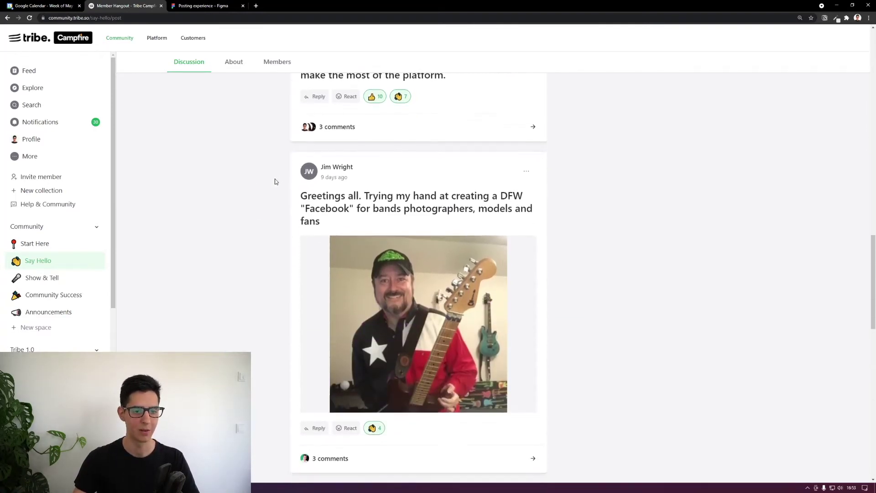
pyautogui.scroll(-7, 275, 176)
pyautogui.scroll(-4, 276, 173)
pyautogui.scroll(-5, 276, 244)
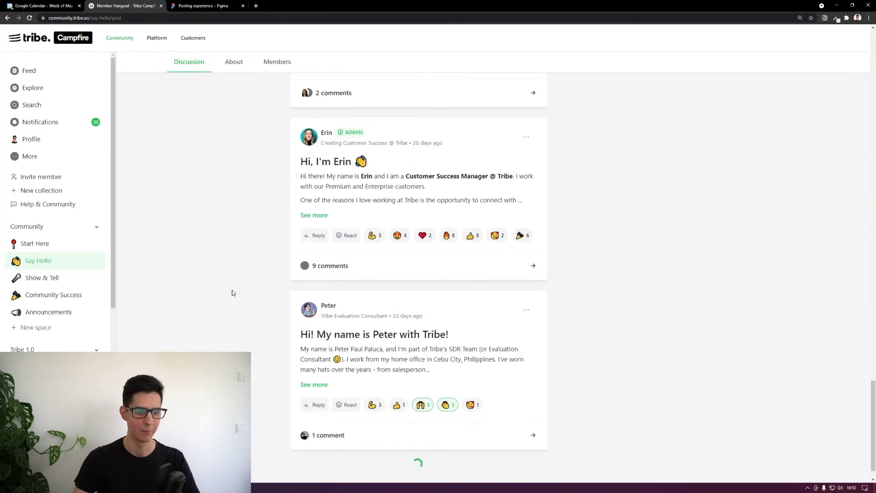
pyautogui.scroll(-2, 267, 269)
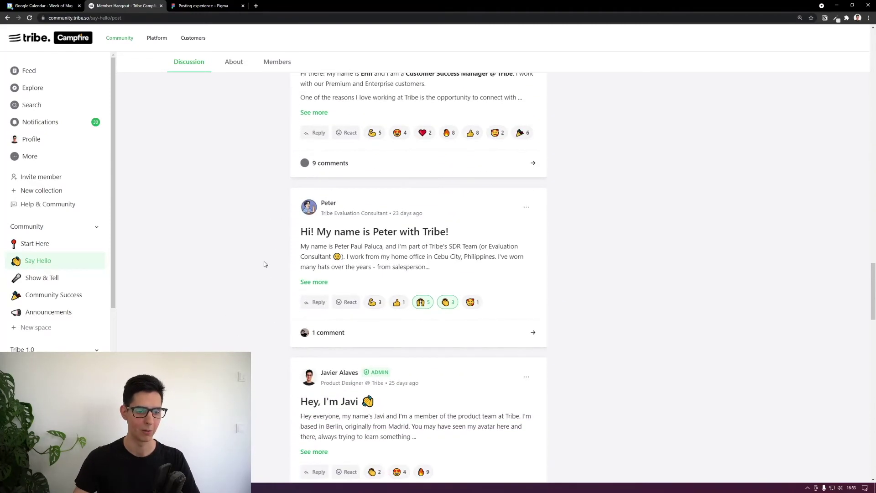
pyautogui.scroll(-4, 264, 265)
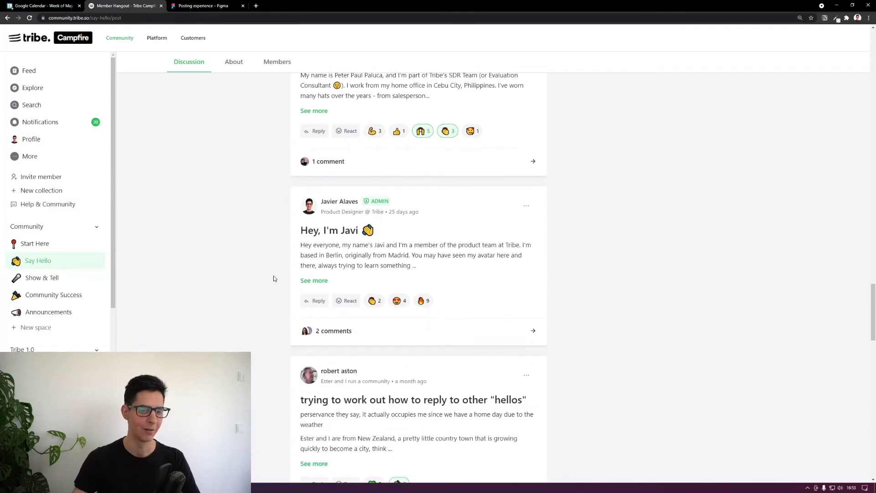
pyautogui.scroll(20, 255, 260)
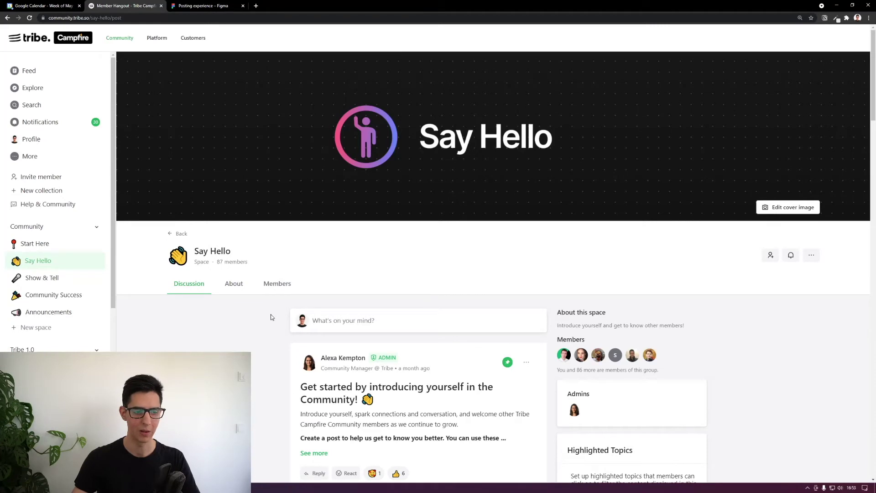
pyautogui.scroll(-2, 272, 312)
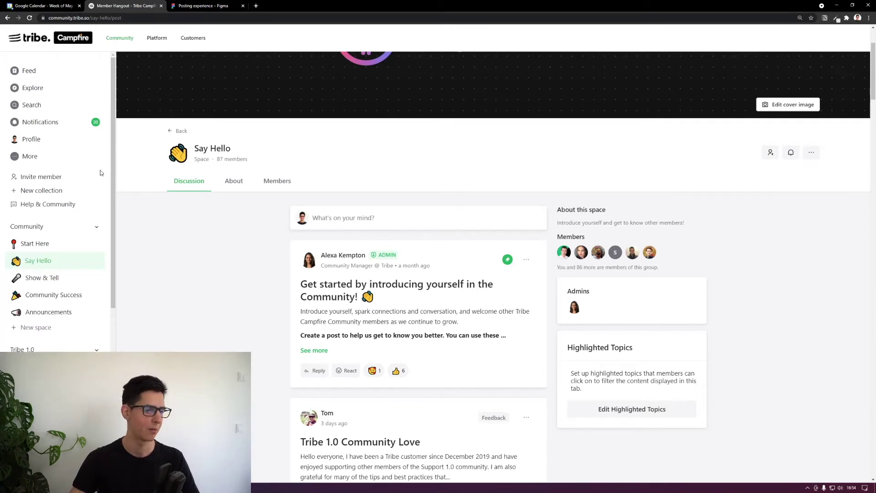
pyautogui.scroll(-1, 42, 318)
pyautogui.scroll(-1, 44, 317)
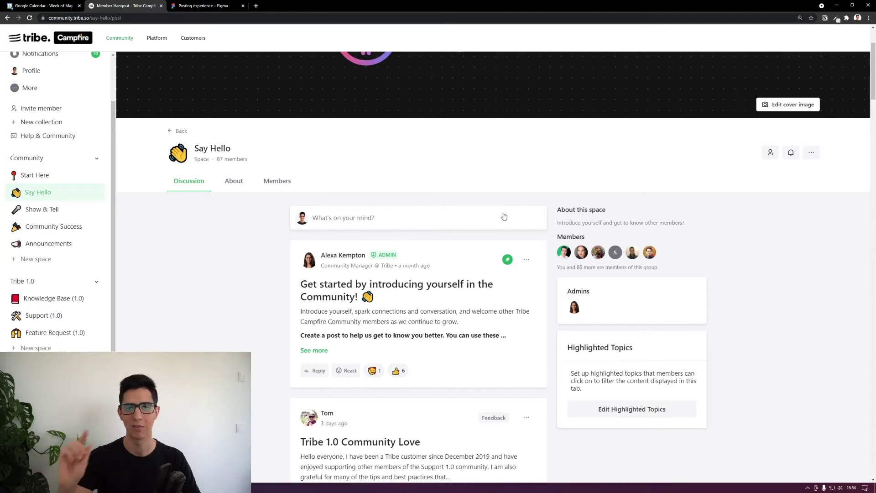
# Start a new post in the Say Hello space with the title "Hello there".
pyautogui.click(468, 216)
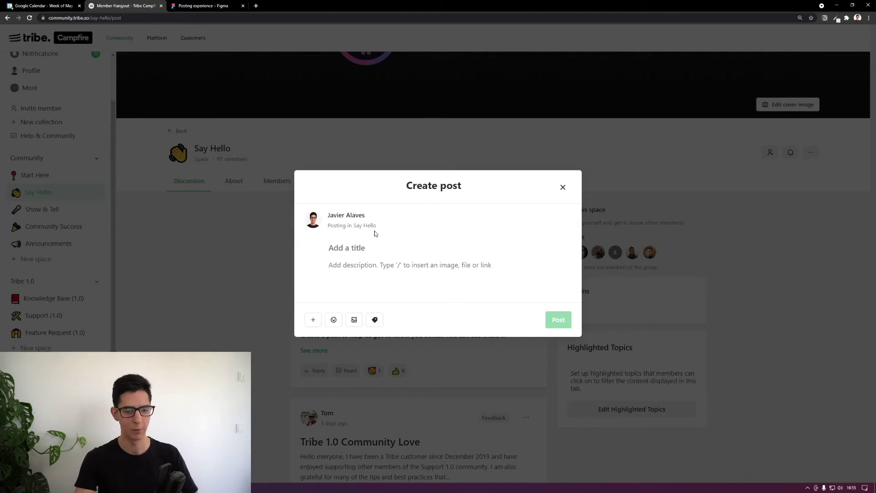
pyautogui.write('Hel')
pyautogui.press('BackSpace')
pyautogui.press('BackSpace')
pyautogui.press('BackSpace')
pyautogui.write('Hello there')
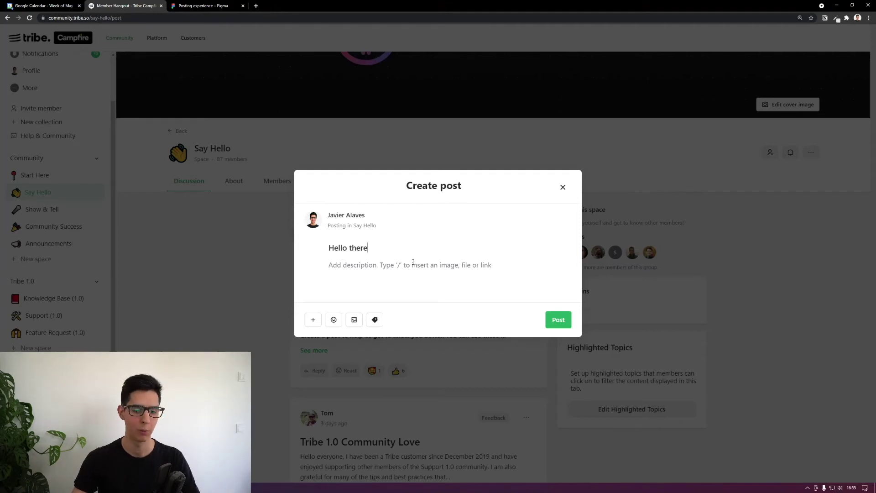
# Enter "Add some text" as the post's description.
pyautogui.click(360, 261)
pyautogui.write('Add s')
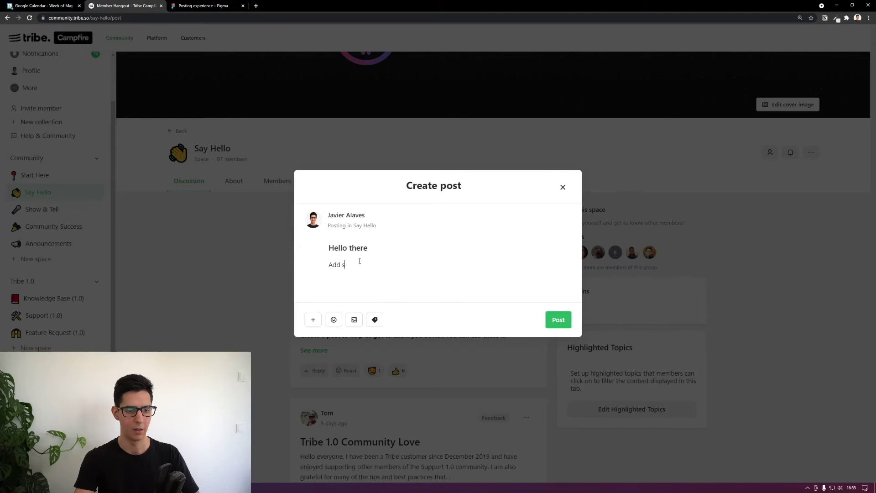
pyautogui.write('ome text')
# Add a medium header reading "Medium header" on a new line below the description text.
pyautogui.press('Return')
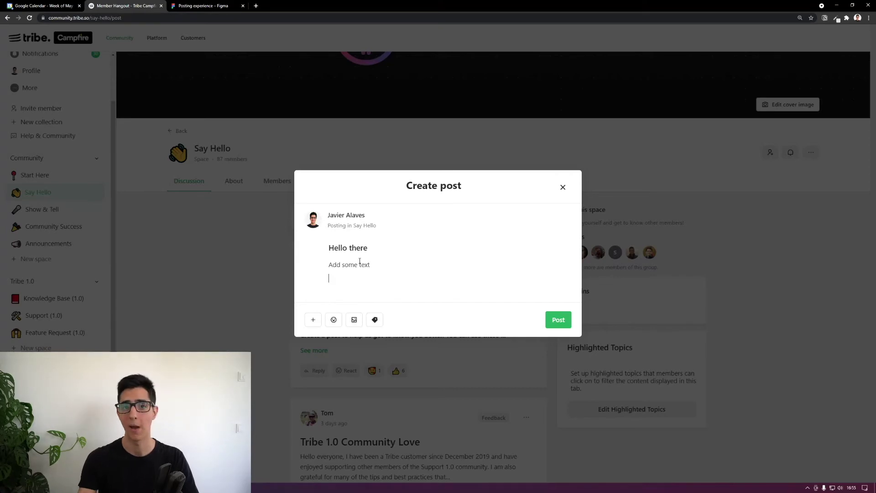
pyautogui.write('/')
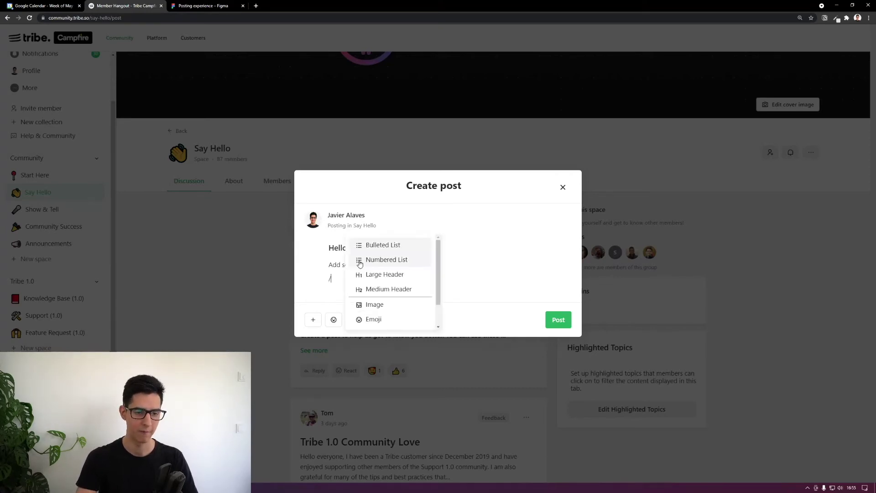
pyautogui.scroll(-1, 399, 267)
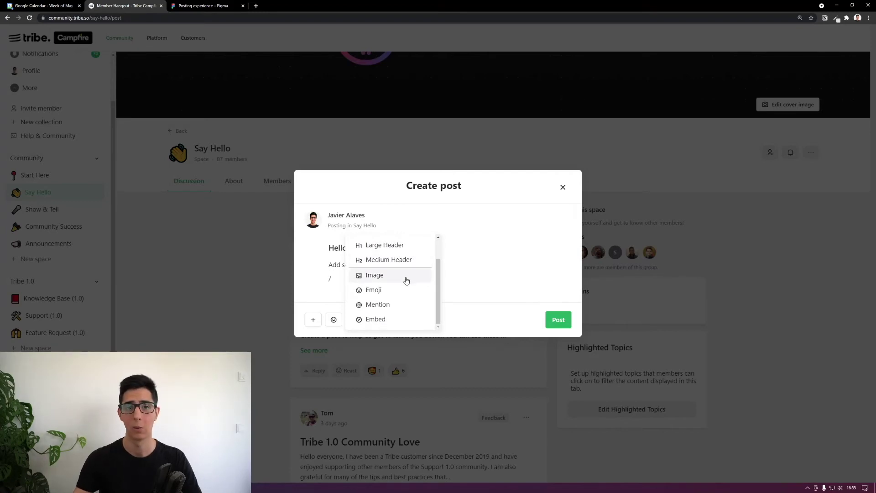
pyautogui.scroll(1, 390, 289)
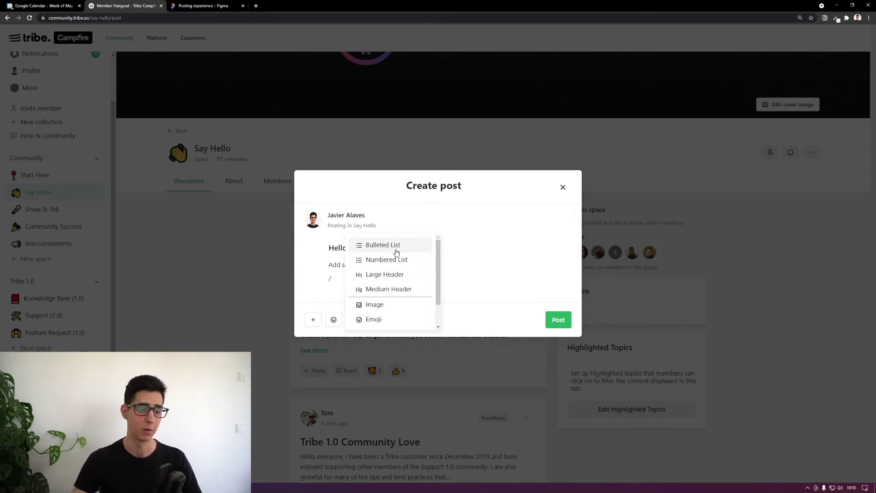
pyautogui.press('Escape')
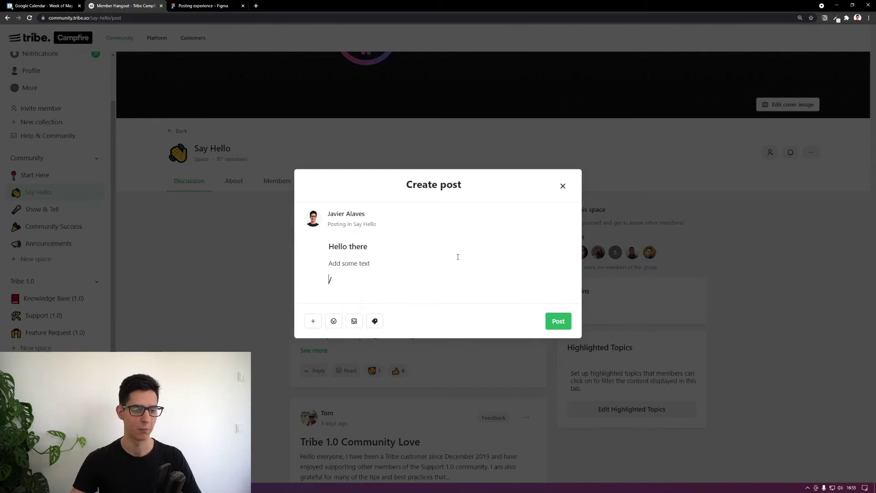
pyautogui.press('BackSpace')
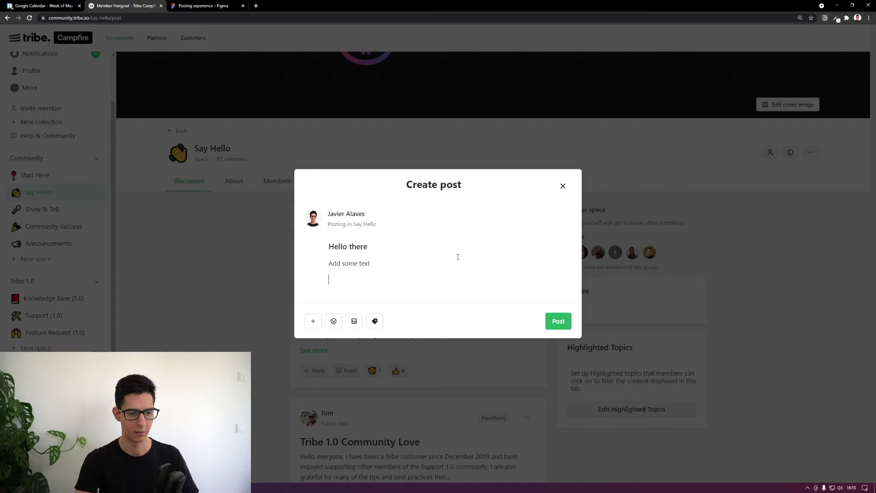
pyautogui.write('Medi')
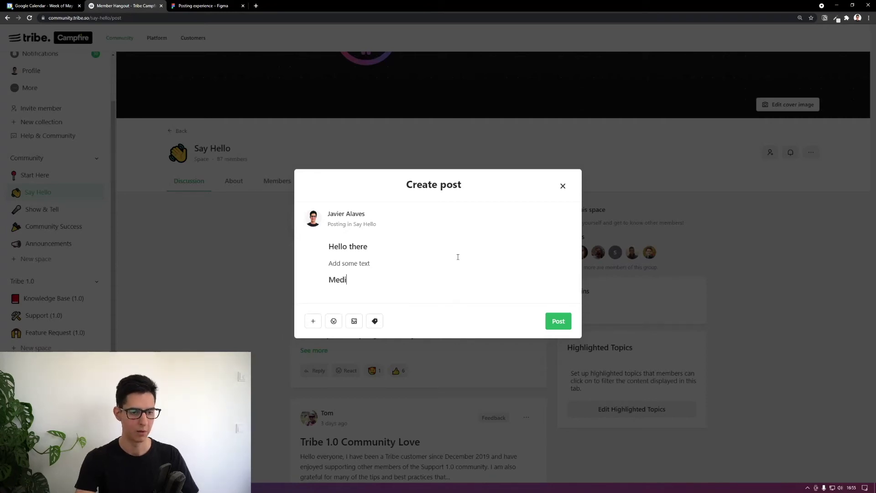
pyautogui.write('um header')
pyautogui.press('Return')
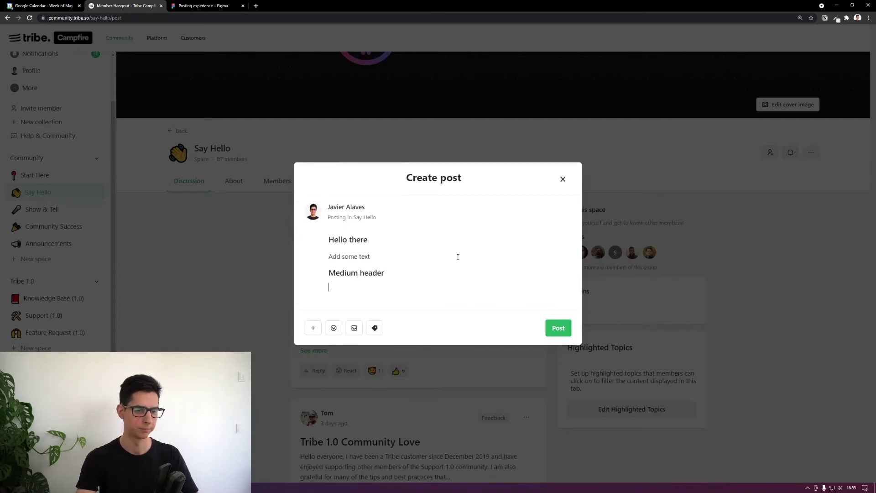
# Insert a bulleted list under the medium header with the items "Bullet" and "Bullet 2".
pyautogui.write('/')
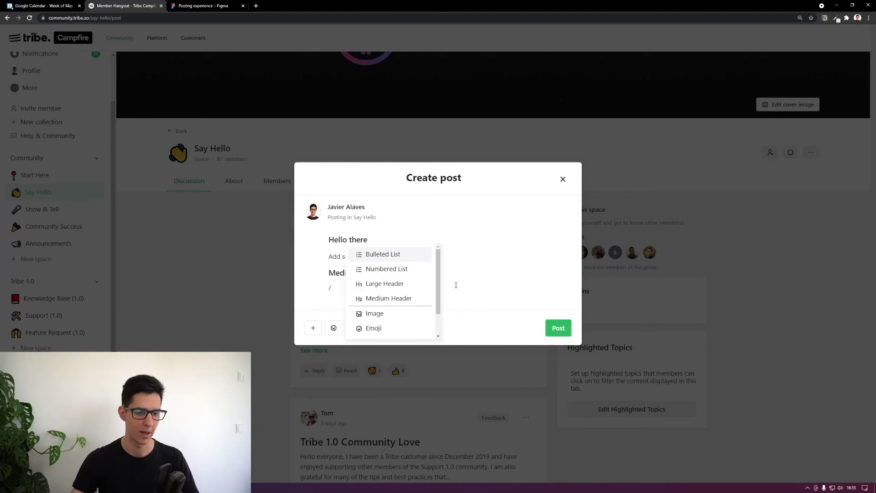
pyautogui.scroll(-1, 389, 311)
pyautogui.scroll(1, 391, 299)
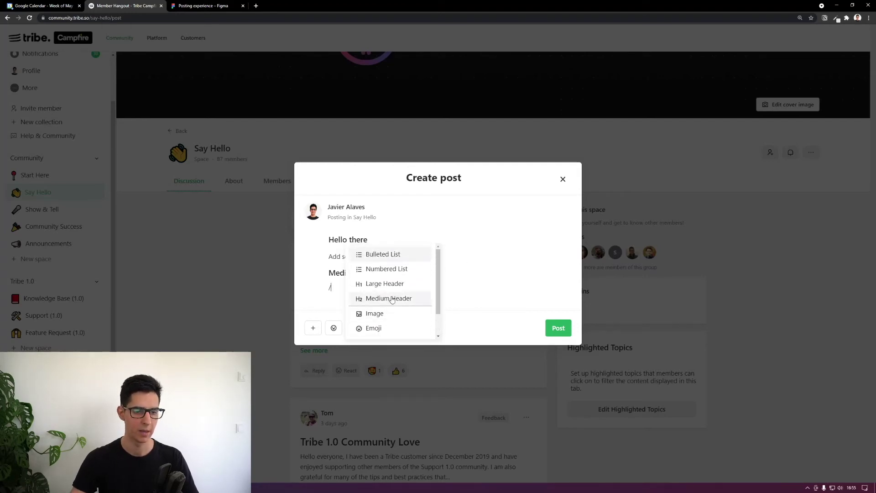
pyautogui.click(395, 256)
pyautogui.click(371, 287)
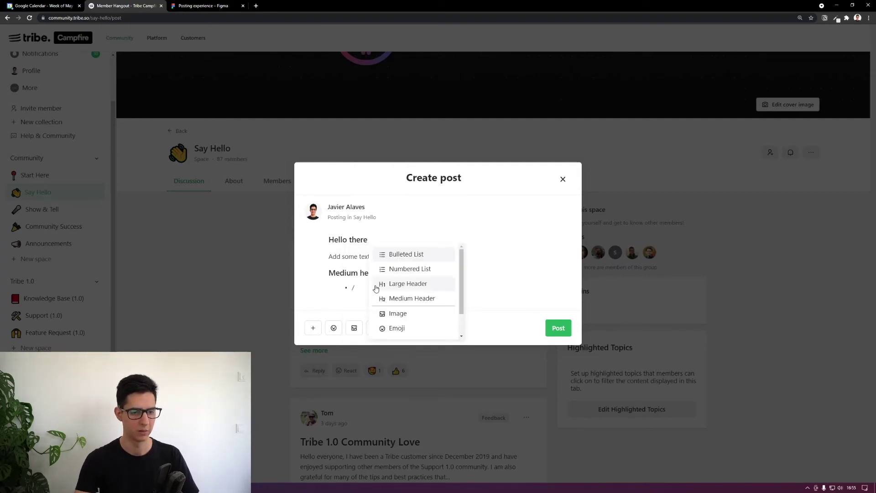
pyautogui.press('BackSpace')
pyautogui.write('Bullet')
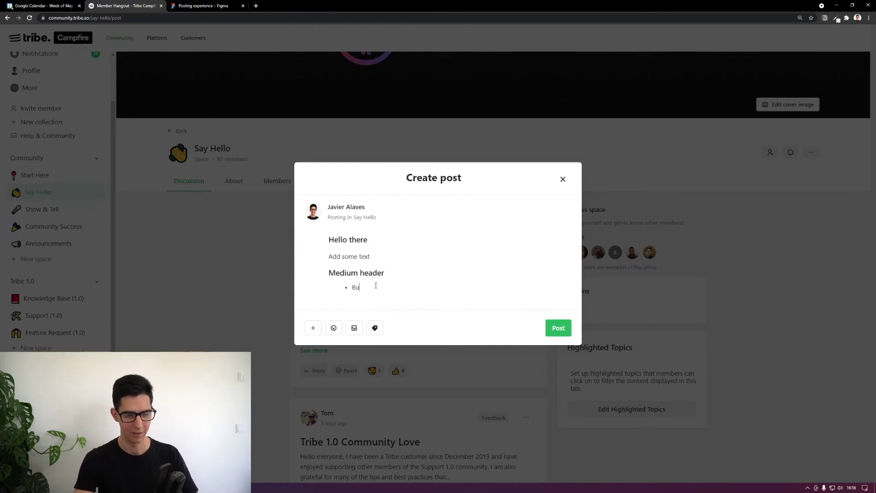
pyautogui.press('Return')
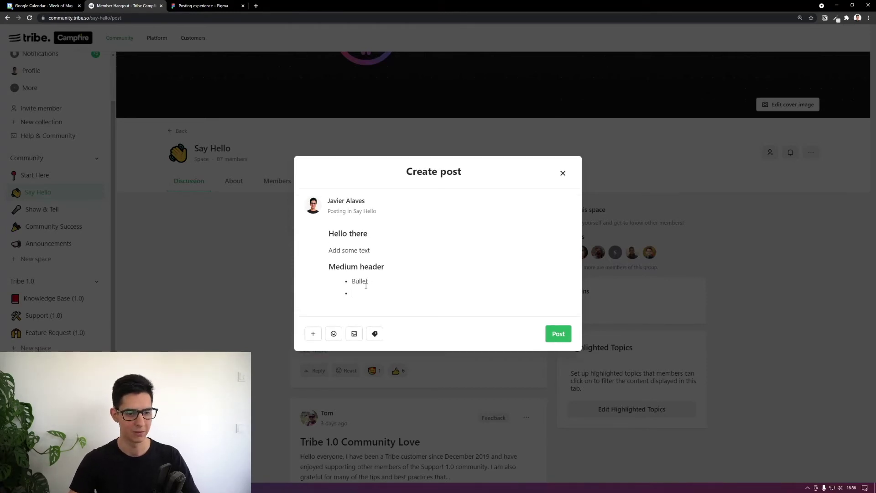
pyautogui.write('Bullet 2')
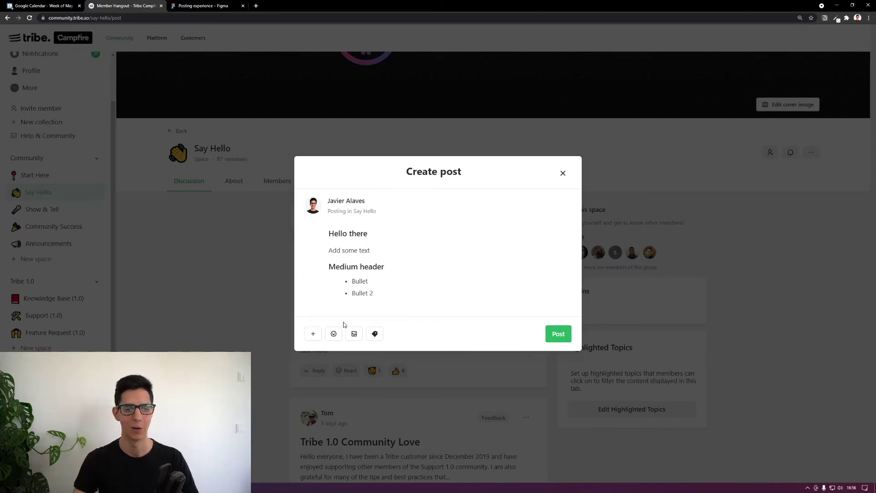
# Clear the draft post's entire description, including the medium header and the bulleted list, keeping the title.
pyautogui.doubleClick(369, 250)
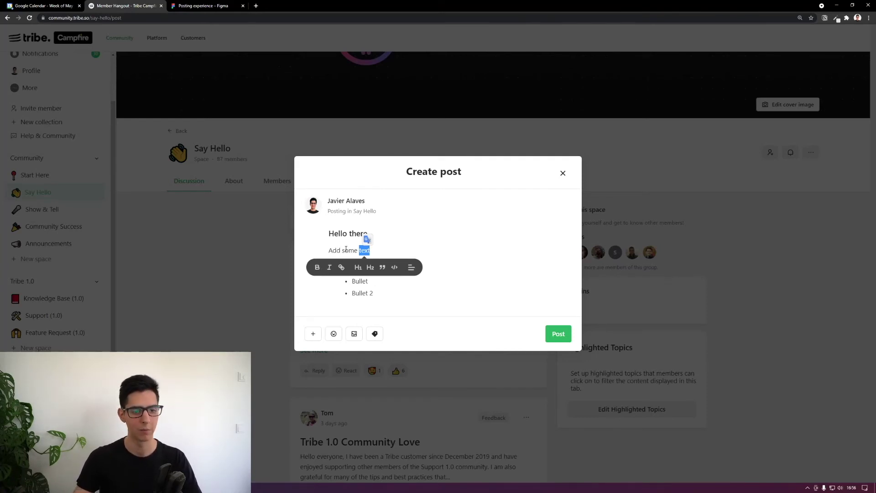
pyautogui.doubleClick(351, 233)
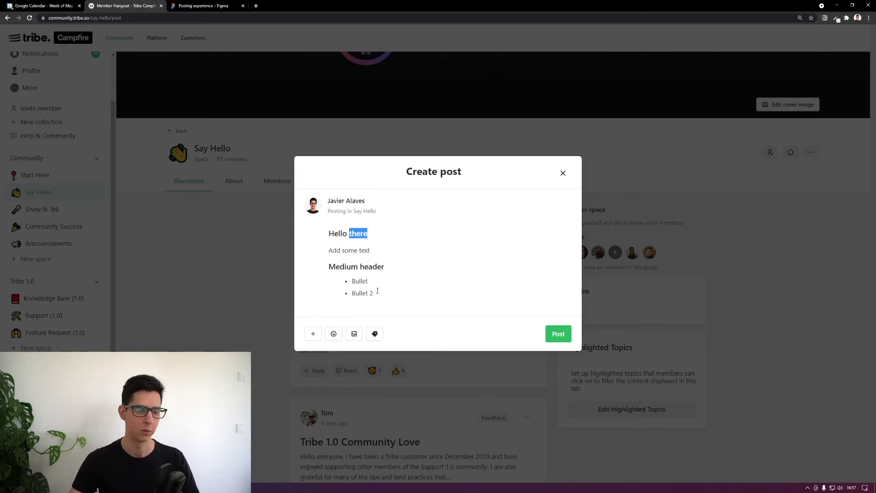
pyautogui.moveTo(377, 293); pyautogui.dragTo(318, 223)
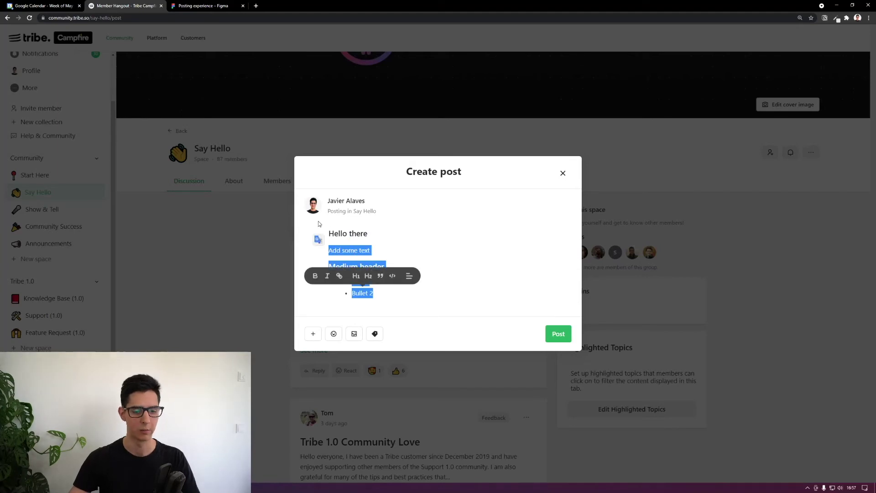
pyautogui.press('BackSpace')
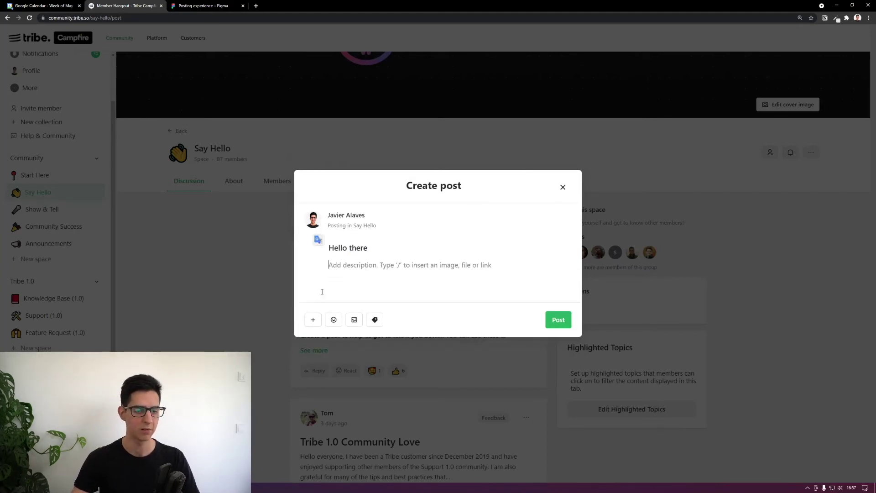
# Look through the content types that can be inserted into the post's description, then dismiss the list.
pyautogui.click(313, 320)
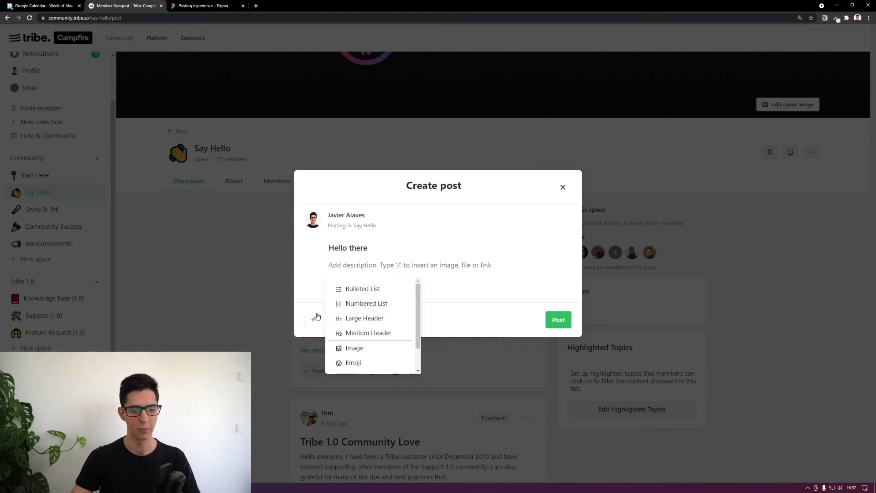
pyautogui.scroll(-2, 363, 315)
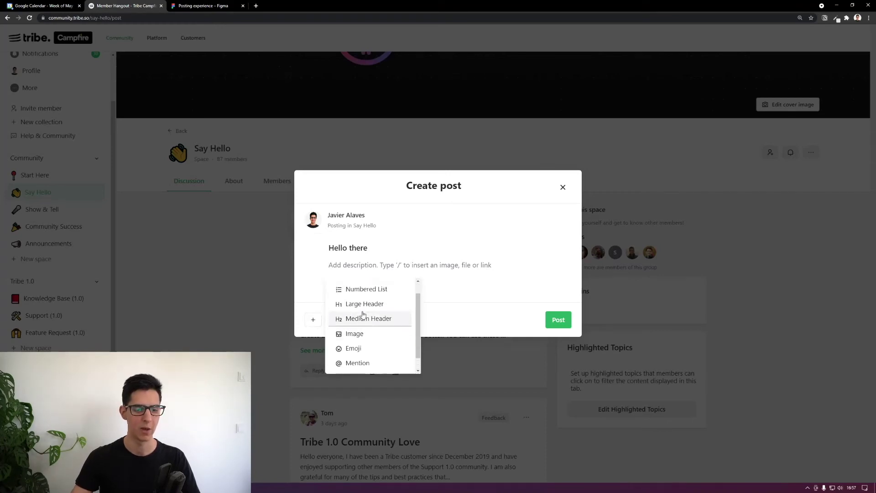
pyautogui.click(313, 319)
pyautogui.click(313, 319)
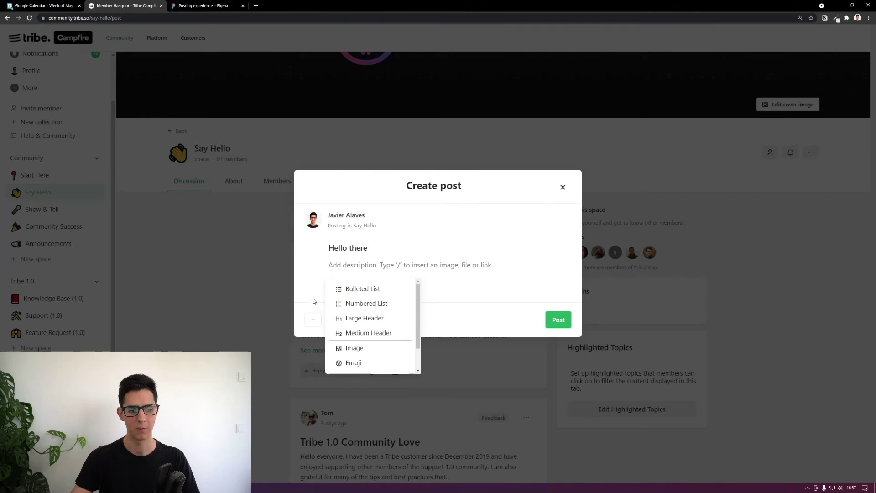
pyautogui.click(313, 301)
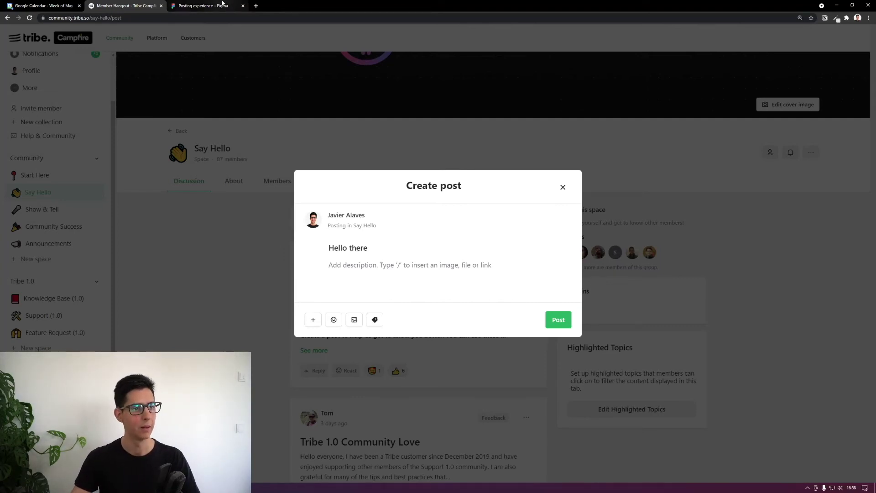
# Switch to the Posting experience file in Figma and examine the post composer bar in the "Tribe - Feed - Main" frame.
pyautogui.click(203, 5)
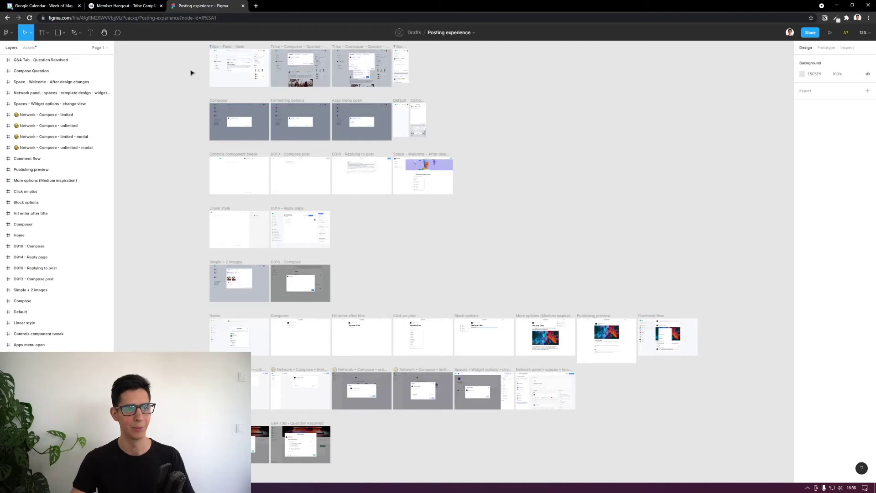
pyautogui.moveTo(191, 74); pyautogui.dragTo(267, 193)
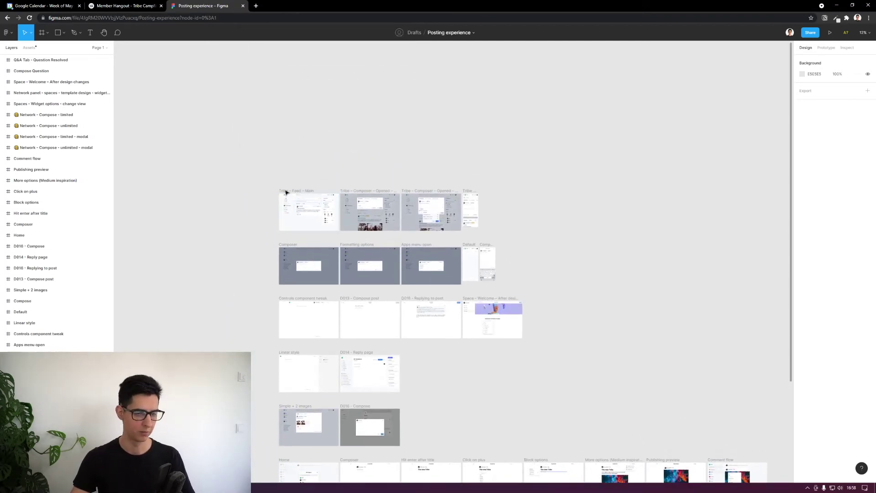
pyautogui.scroll(1, 299, 220)
pyautogui.scroll(5, 299, 220)
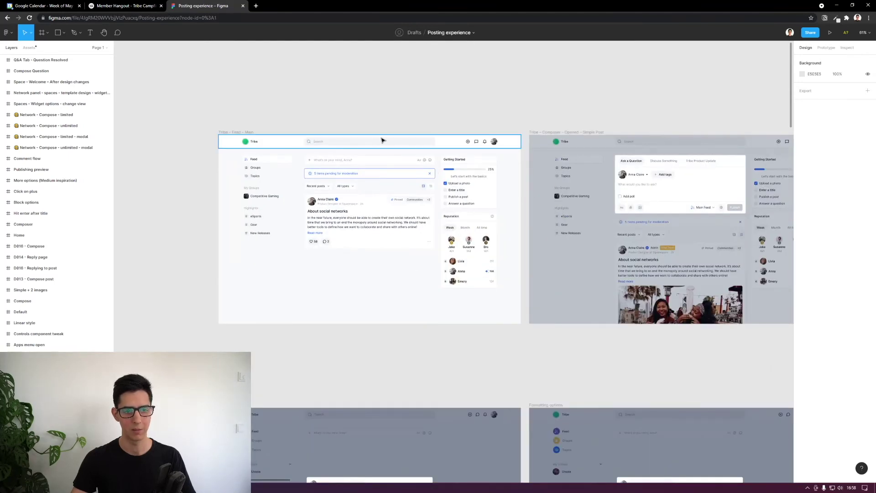
pyautogui.scroll(-1, 497, 95)
pyautogui.scroll(2, 411, 121)
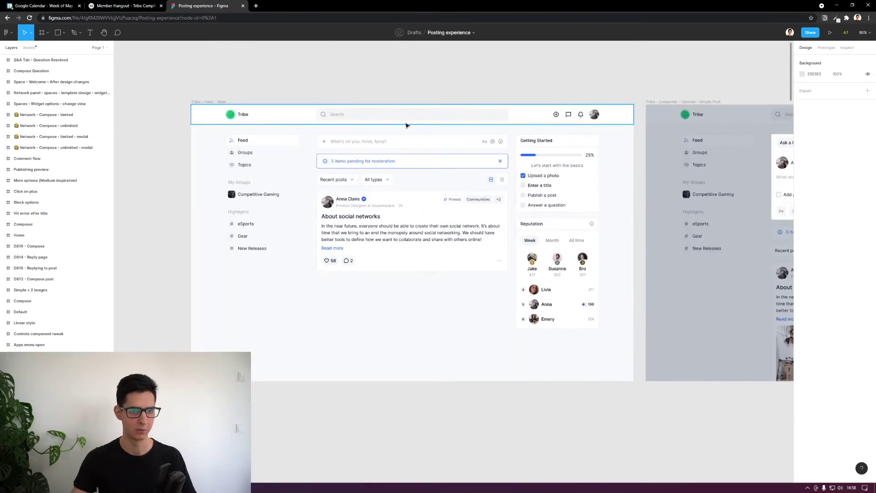
pyautogui.scroll(3, 347, 82)
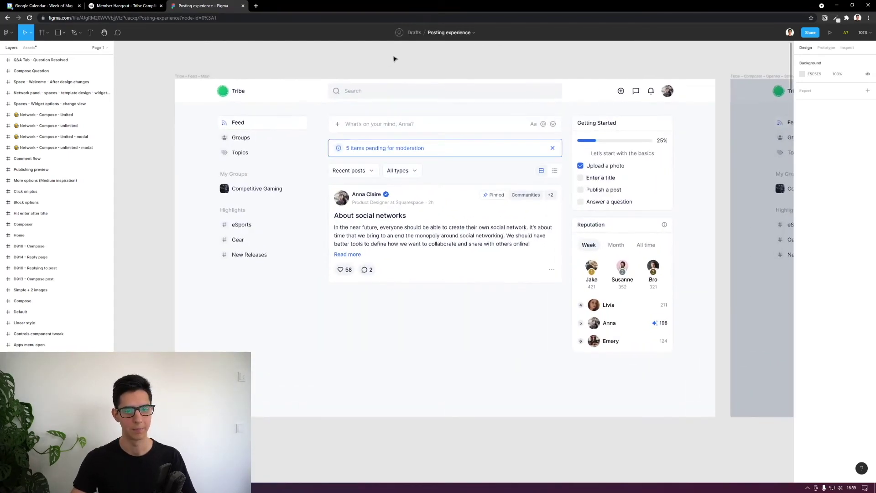
pyautogui.moveTo(411, 66); pyautogui.dragTo(416, 45)
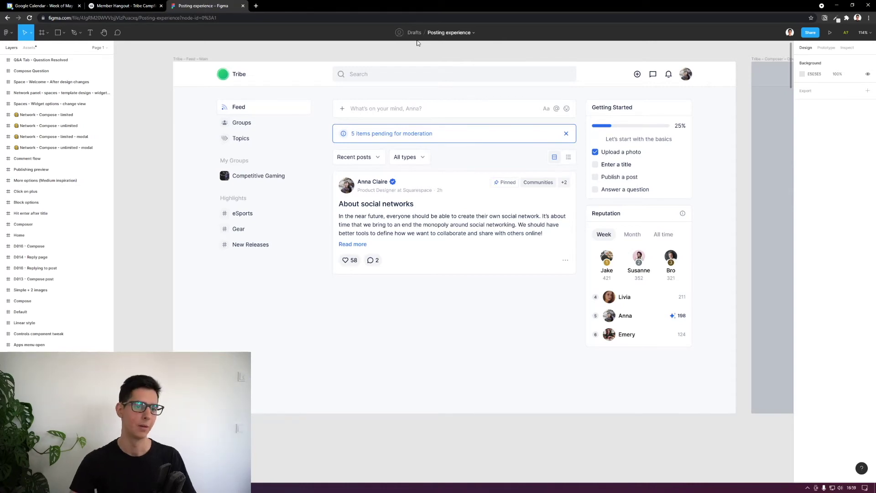
pyautogui.scroll(1, 512, 90)
pyautogui.scroll(1, 512, 90)
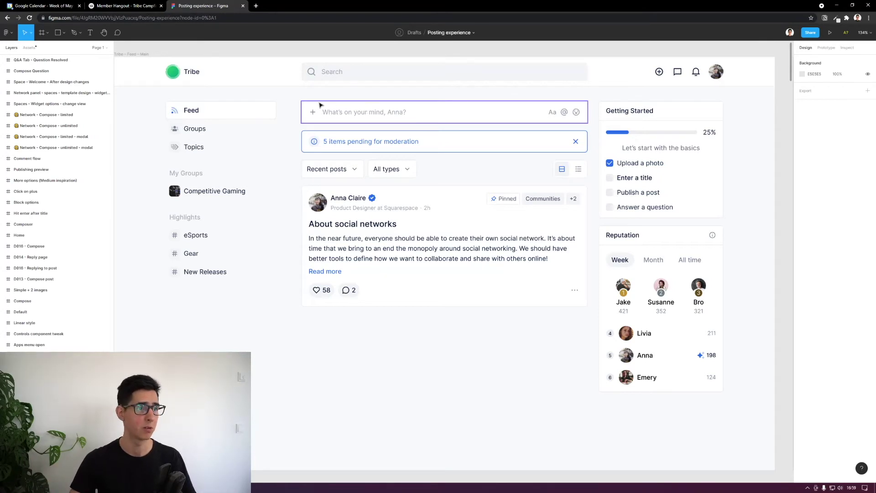
# Return to the Tribe community post draft and review its target space, title and description areas.
pyautogui.click(135, 5)
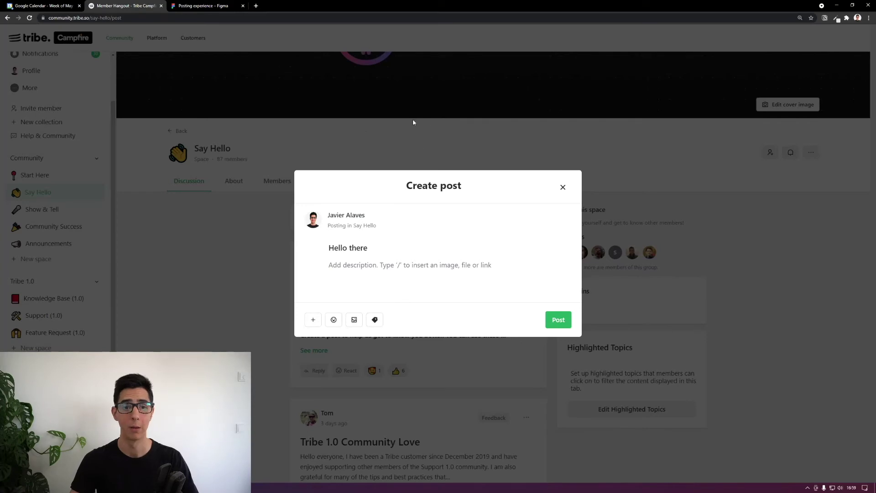
pyautogui.moveTo(354, 225); pyautogui.dragTo(388, 225)
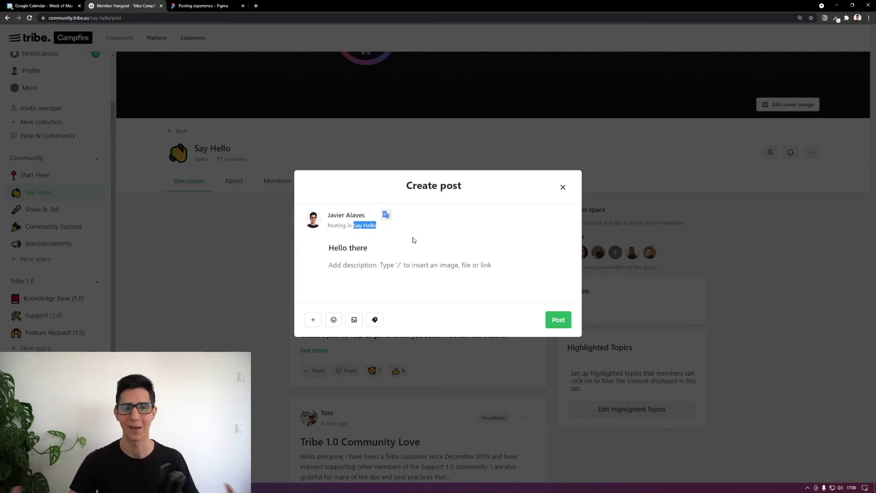
pyautogui.tripleClick(344, 247)
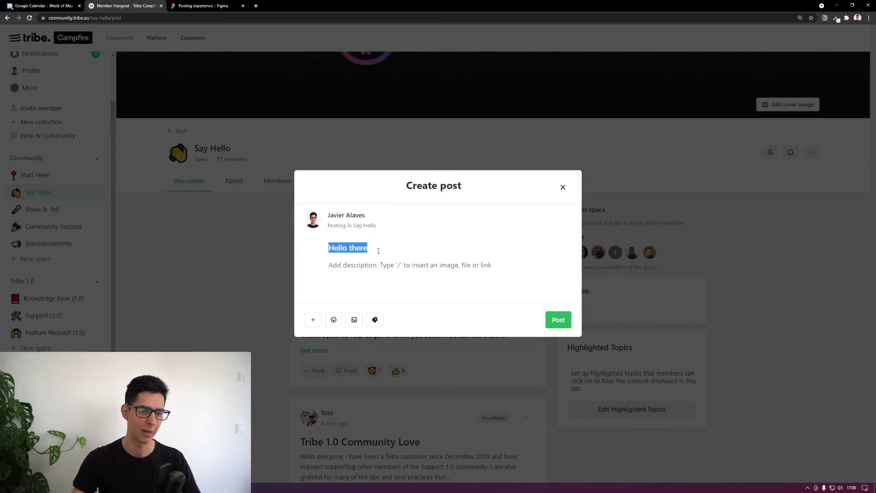
pyautogui.click(335, 268)
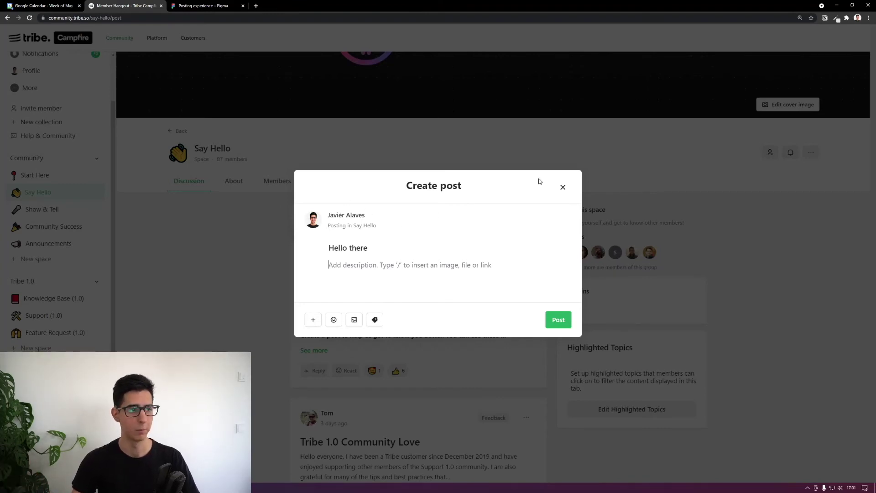
# Switch back to the Figma file and examine the opened simple post composer next to the main feed frame.
pyautogui.click(203, 5)
pyautogui.scroll(-5, 518, 191)
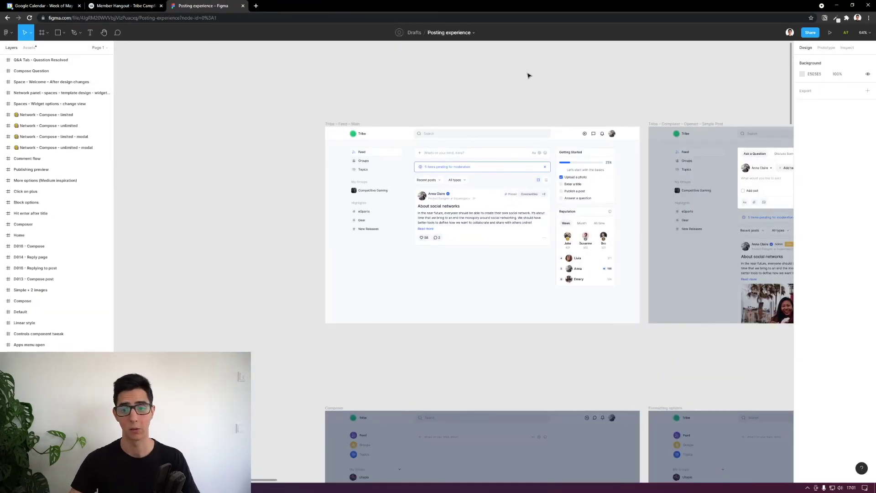
pyautogui.hscroll(5, 529, 74)
pyautogui.scroll(8, 591, 151)
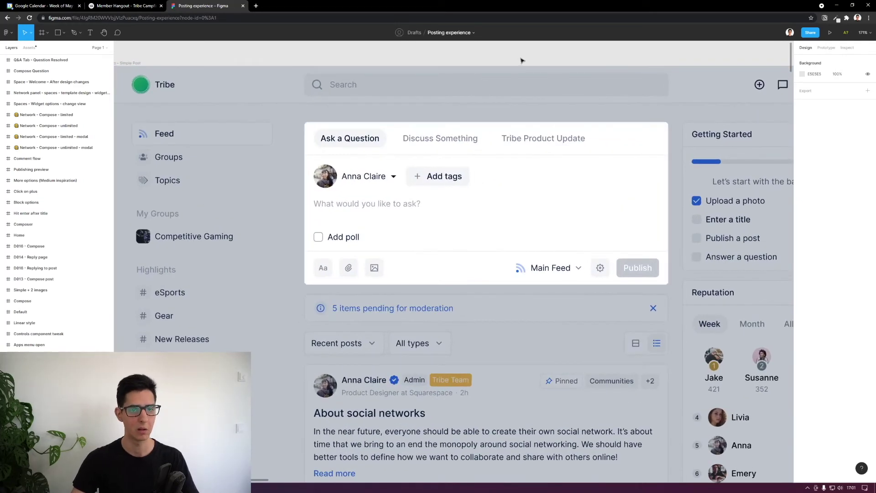
pyautogui.scroll(3, 474, 100)
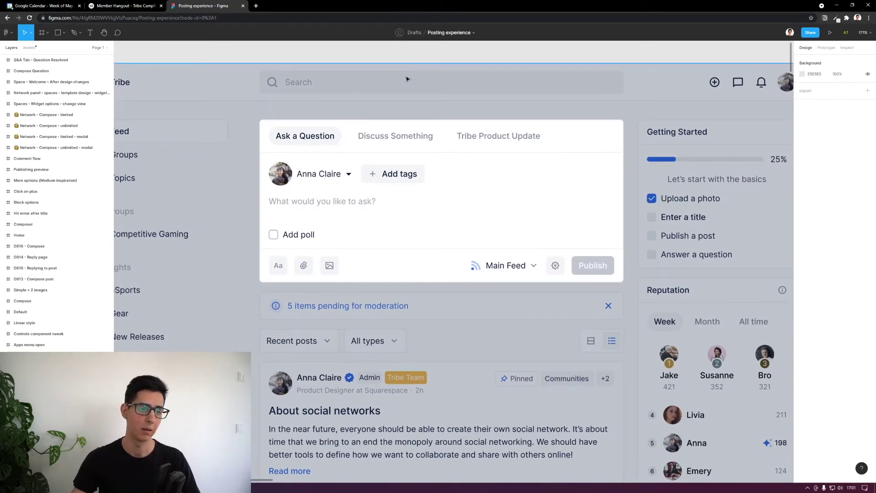
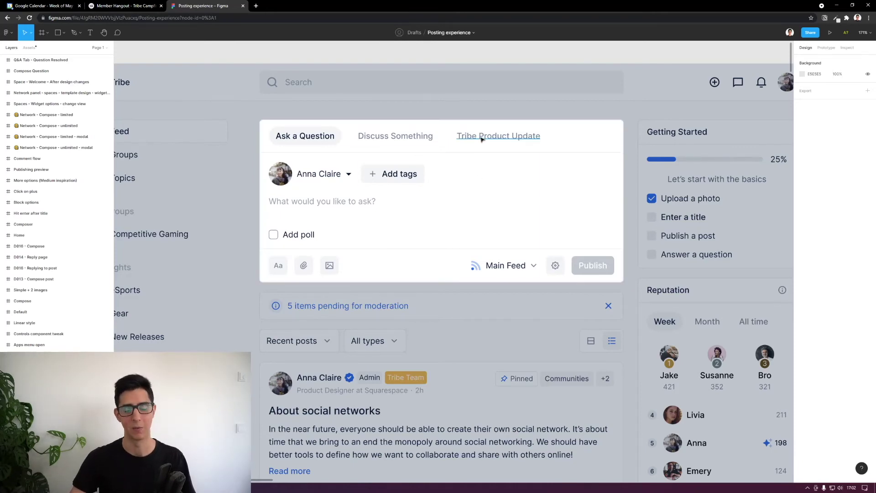
# Examine the opened composer frame with the poll options and the poll settings popup.
pyautogui.scroll(-5, 434, 147)
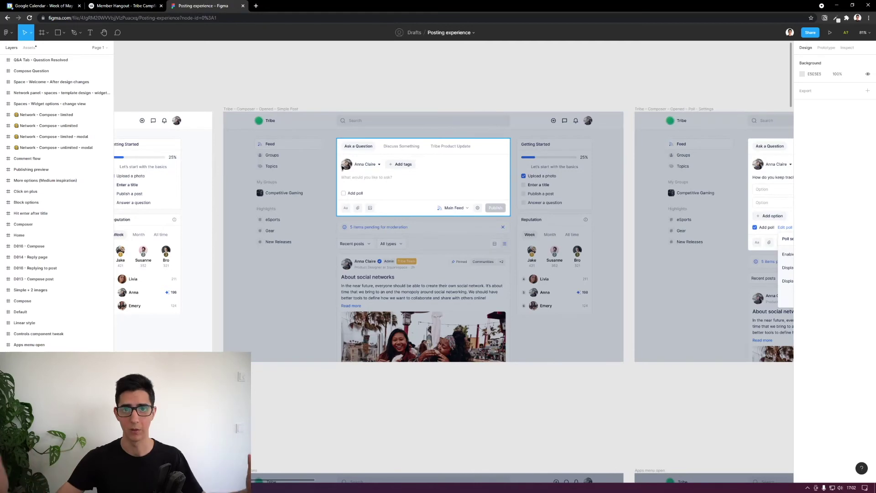
pyautogui.hscroll(6, 621, 205)
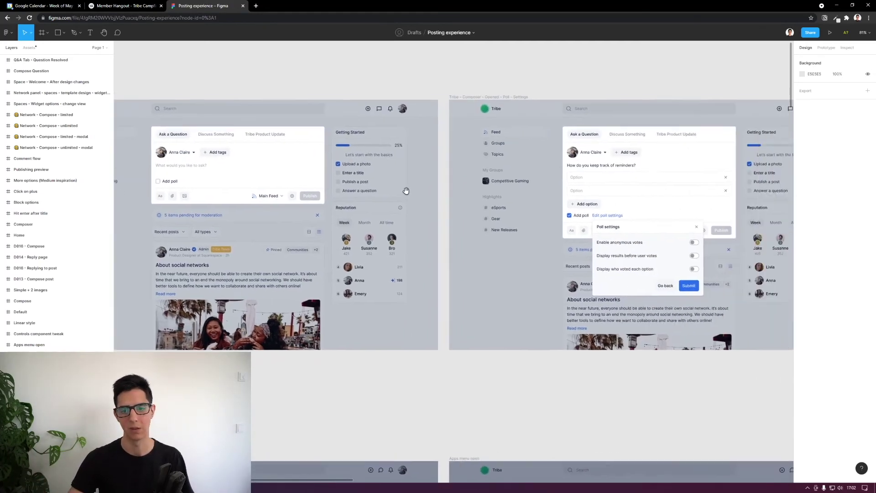
pyautogui.scroll(2, 645, 200)
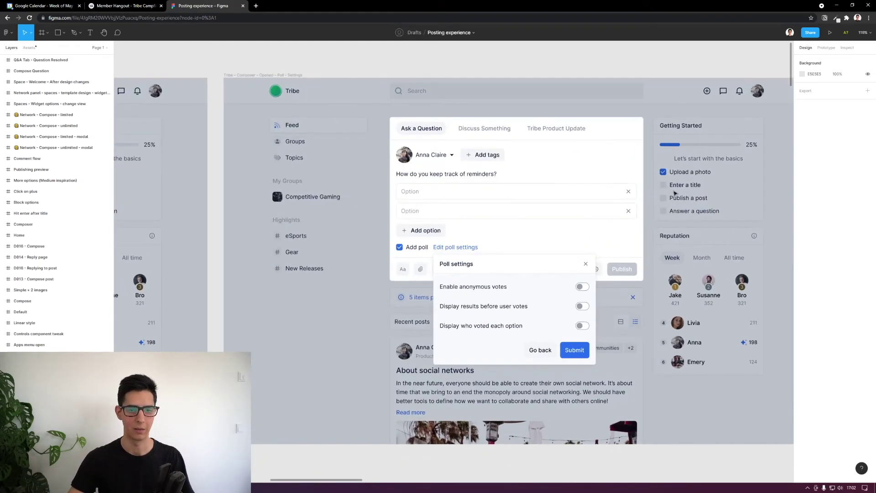
pyautogui.scroll(2, 431, 179)
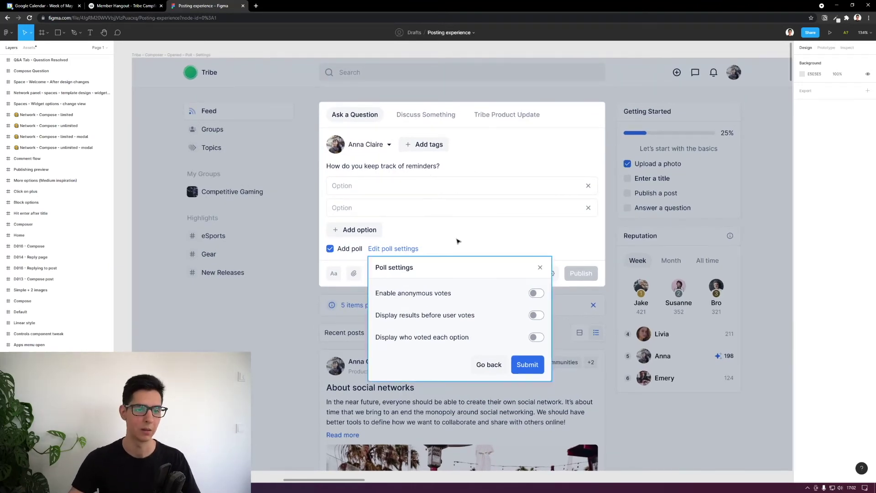
pyautogui.scroll(1, 470, 232)
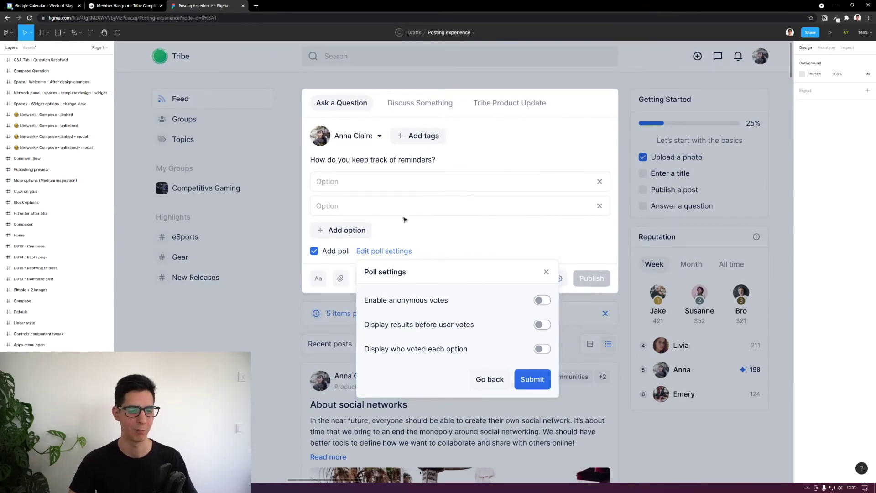
# Examine the mobile version of the Tribe composer at the end of the first row of frames.
pyautogui.scroll(-3, 446, 172)
pyautogui.hscroll(5, 479, 178)
pyautogui.scroll(3, 503, 186)
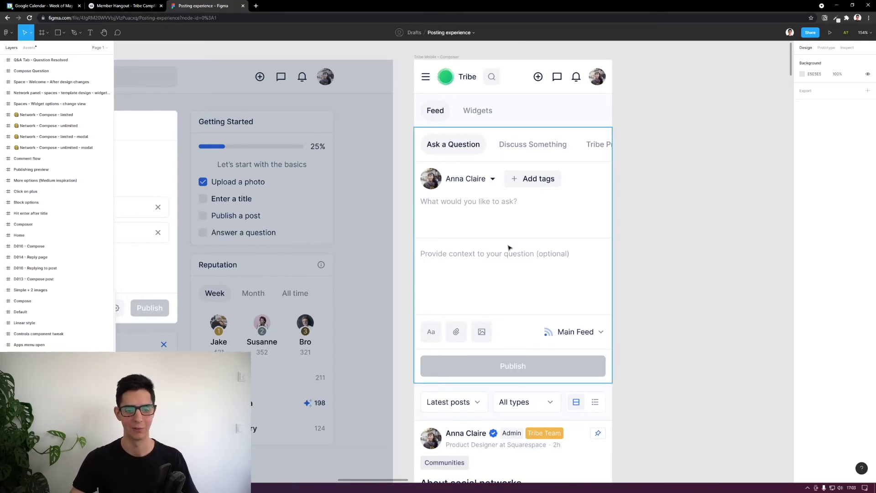
# Examine the modal Composer frame in the second row and compare it with the neighbouring Formatting options frame.
pyautogui.scroll(-2, 510, 249)
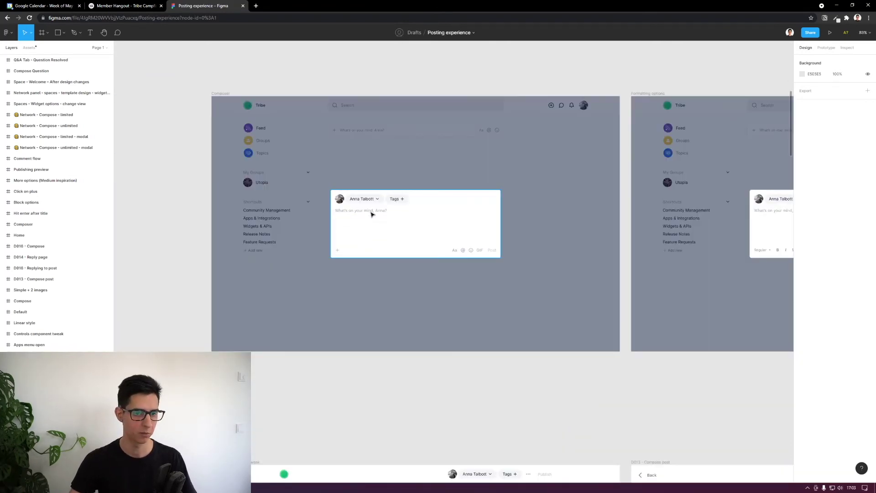
pyautogui.scroll(2, 377, 207)
pyautogui.scroll(2, 373, 233)
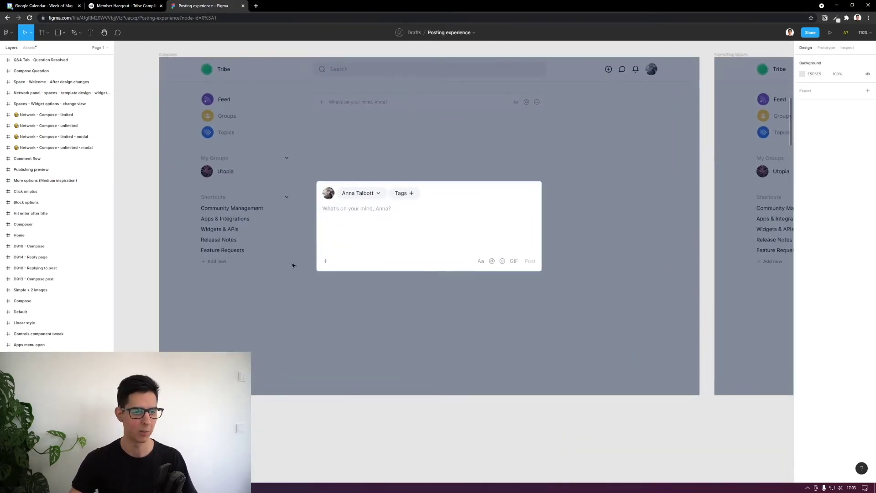
pyautogui.moveTo(509, 244); pyautogui.dragTo(216, 260)
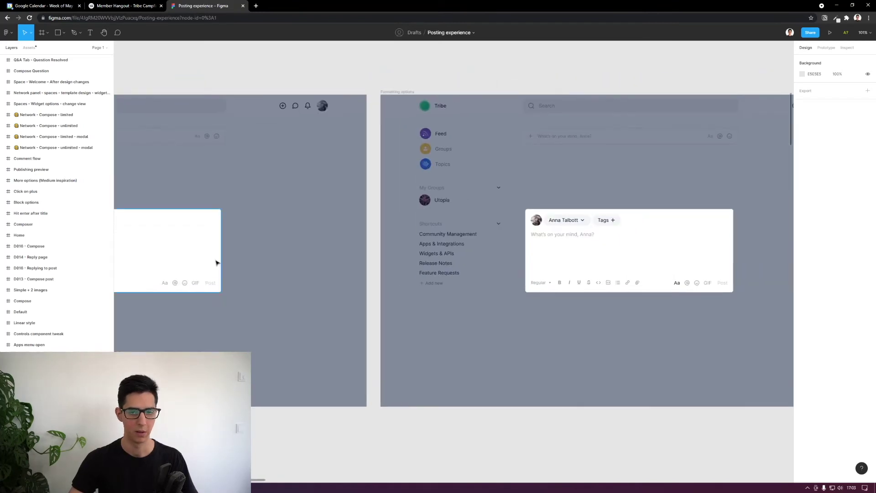
pyautogui.scroll(-1, 393, 262)
pyautogui.hscroll(-8, 378, 256)
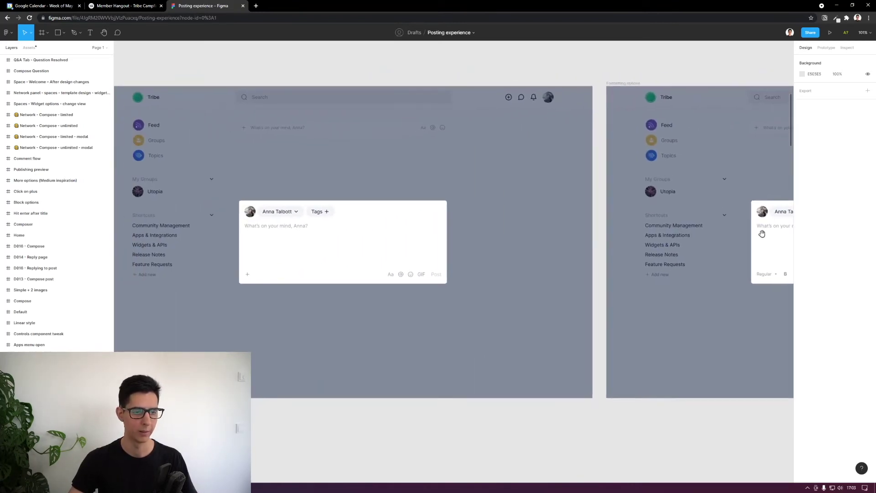
pyautogui.scroll(5, 267, 208)
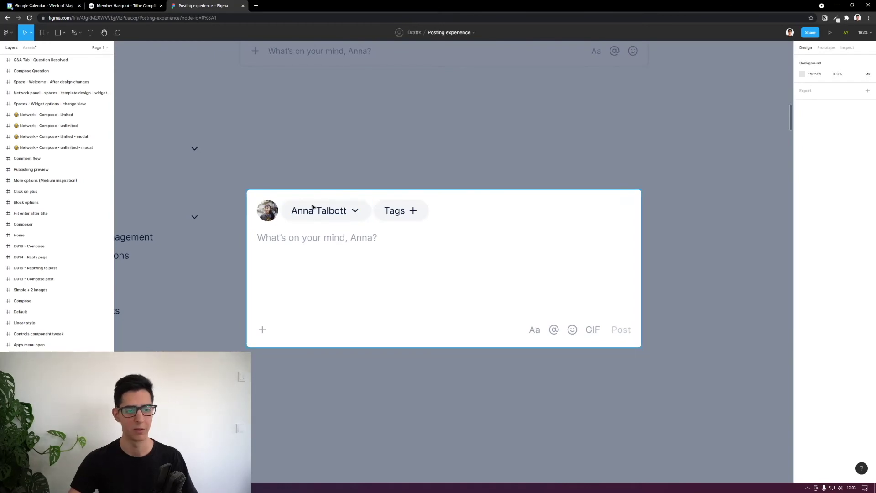
pyautogui.scroll(-2, 314, 207)
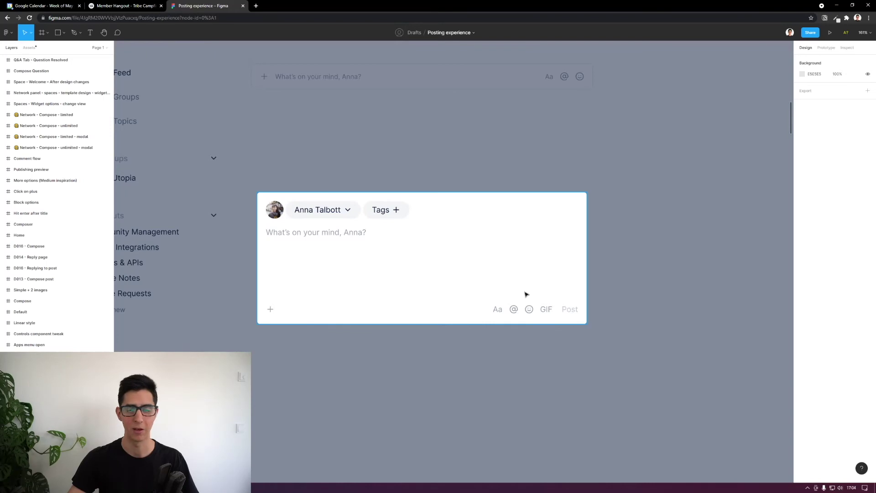
# Examine the Formatting options frame next to the modal Composer, including its text formatting toolbar.
pyautogui.scroll(-5, 527, 295)
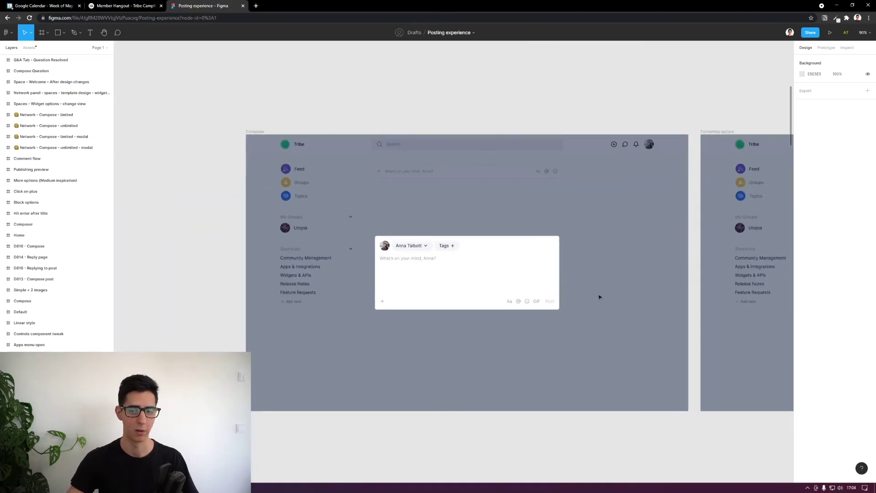
pyautogui.hscroll(5, 557, 297)
pyautogui.hscroll(3, 627, 310)
pyautogui.scroll(4, 573, 307)
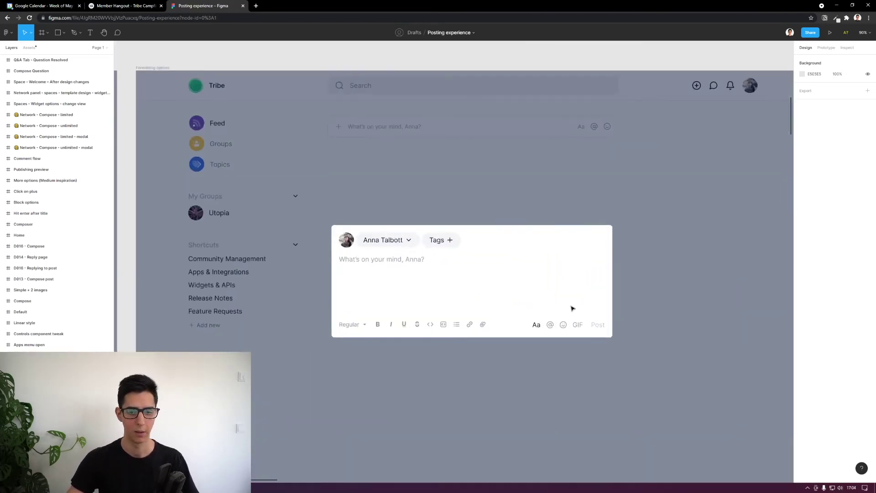
# Examine the Apps menu open frame with the Create Post, Ask Question and Start Poll options.
pyautogui.scroll(-1, 538, 330)
pyautogui.scroll(-3, 539, 331)
pyautogui.hscroll(8, 350, 329)
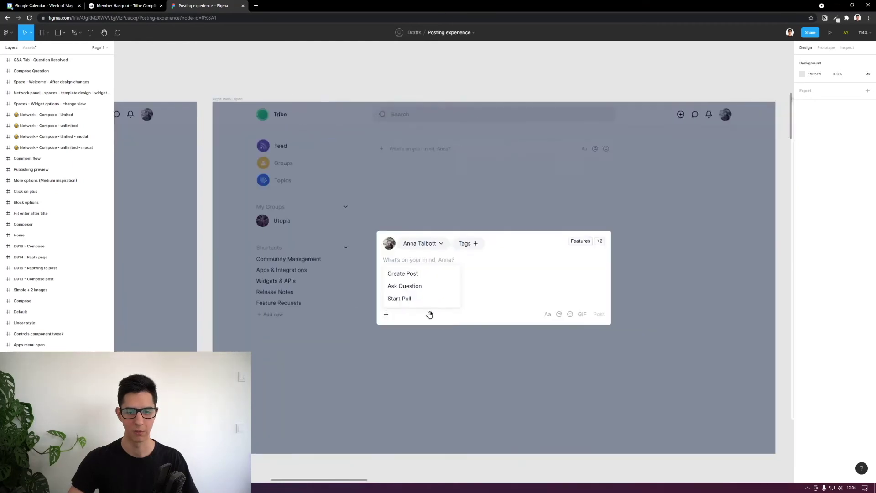
pyautogui.scroll(3, 415, 305)
# Examine the mobile Default and Compose frames at the end of the second row.
pyautogui.scroll(-5, 315, 294)
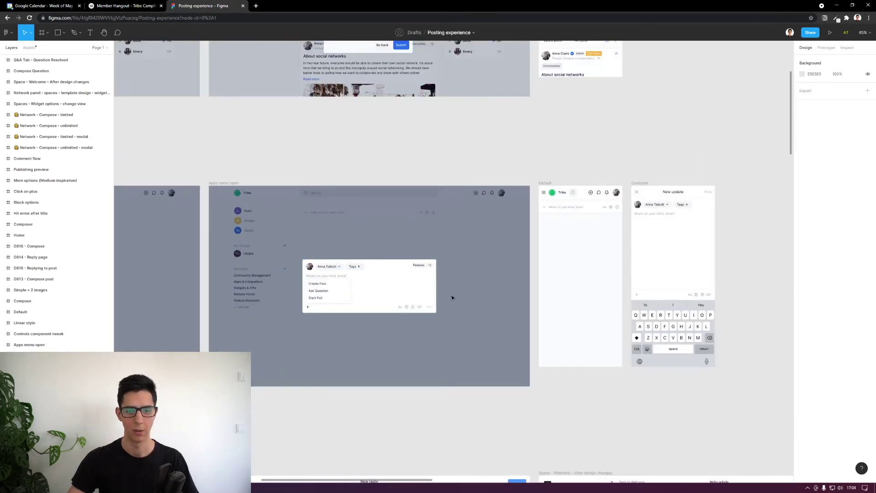
pyautogui.hscroll(3, 391, 280)
pyautogui.scroll(3, 612, 216)
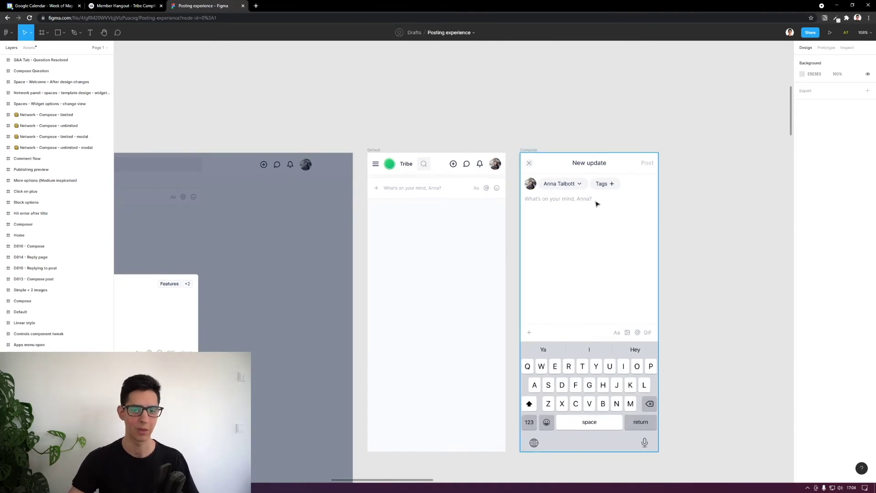
pyautogui.scroll(2, 597, 201)
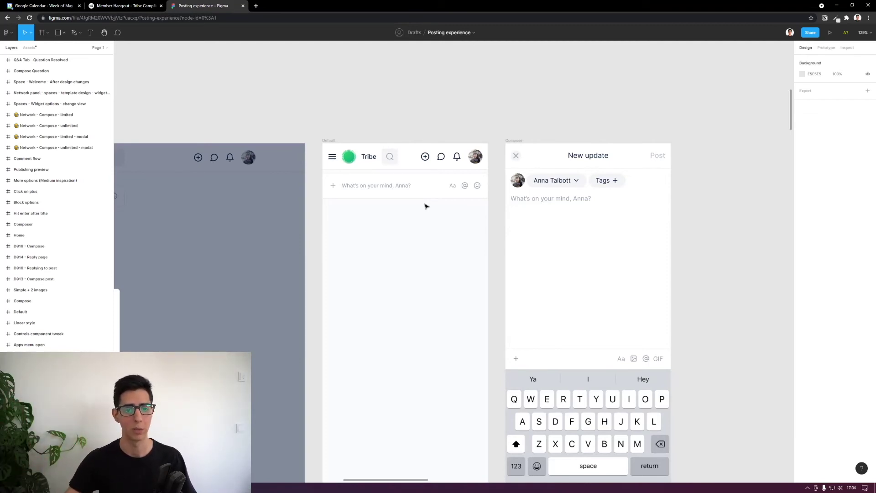
pyautogui.scroll(-2, 637, 154)
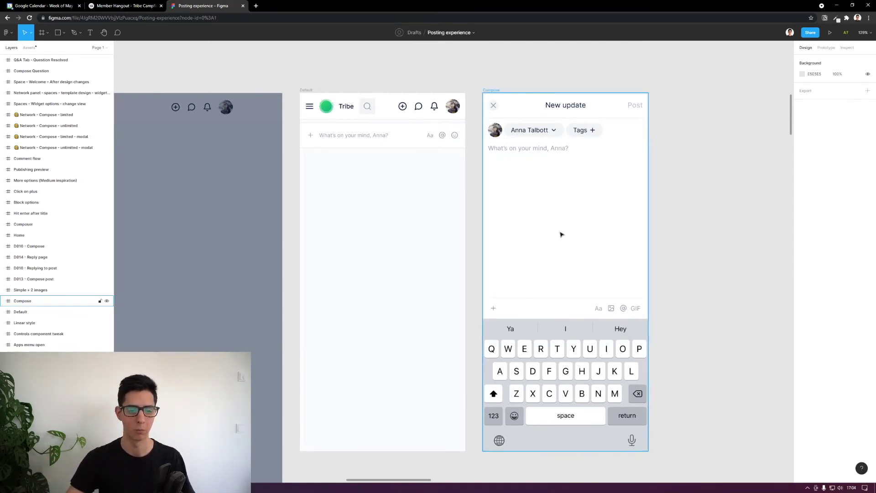
# Examine the full-page composer in the Controls component tweak frame at the start of the third row.
pyautogui.scroll(-10, 620, 145)
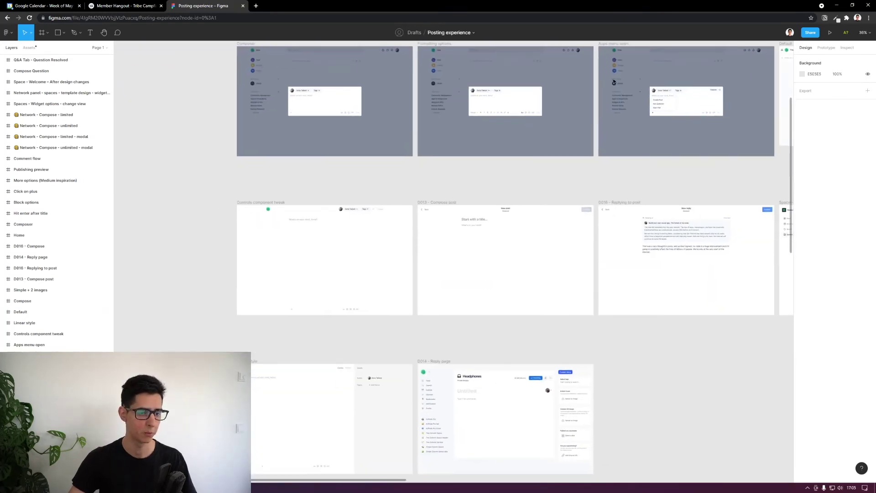
pyautogui.scroll(5, 389, 202)
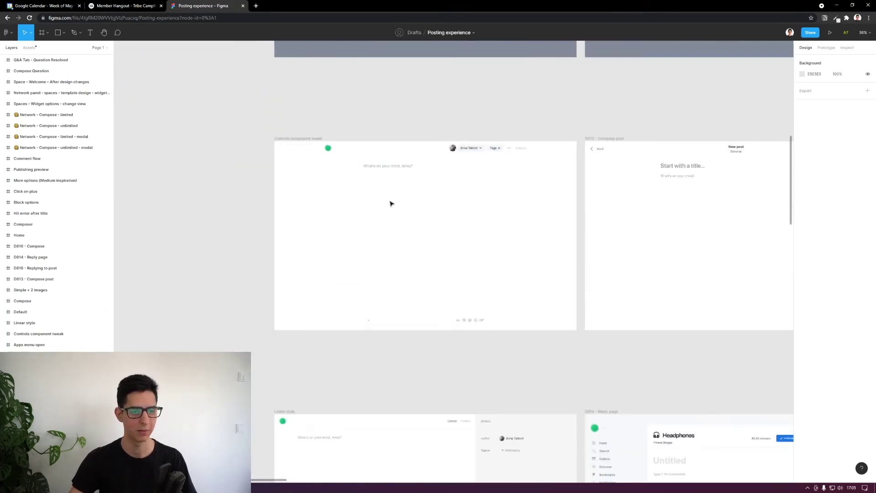
pyautogui.scroll(4, 393, 203)
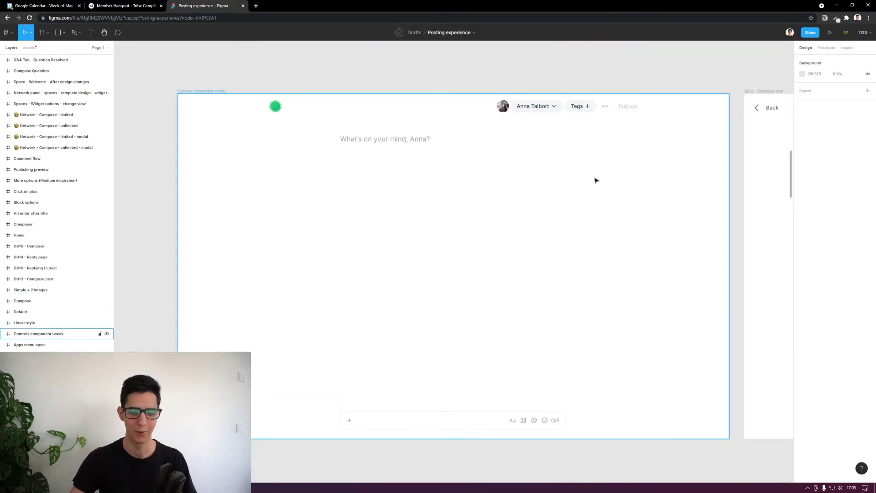
pyautogui.moveTo(596, 180); pyautogui.dragTo(599, 156)
pyautogui.click(514, 180)
pyautogui.hotkey('shift', '2')
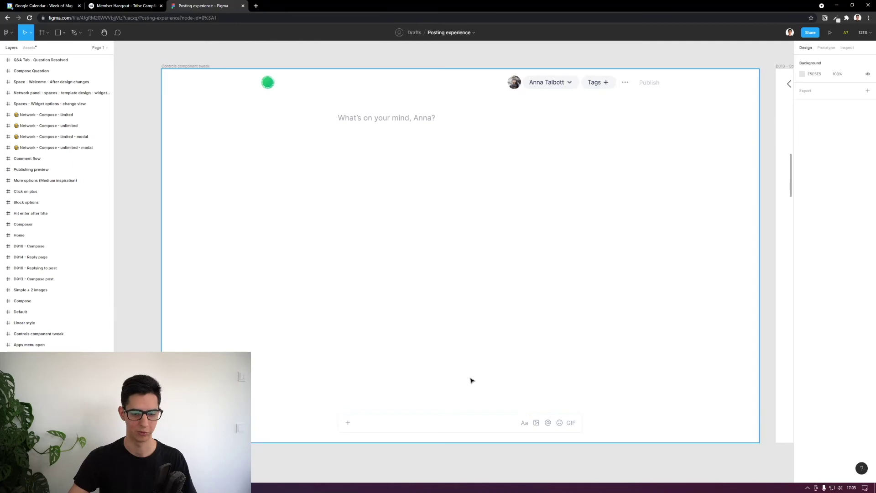
# Move past the Compose post frame in the third row to view the neighbouring Replying to post frame.
pyautogui.scroll(-5, 470, 379)
pyautogui.click(619, 331)
pyautogui.hotkey('shift', '2')
pyautogui.click(381, 334)
pyautogui.scroll(3, 381, 333)
pyautogui.hscroll(10, 309, 332)
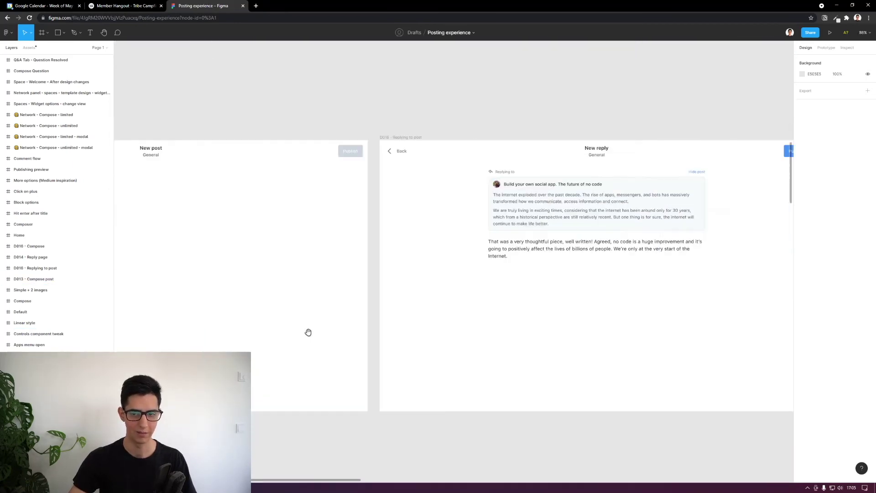
pyautogui.scroll(2, 387, 295)
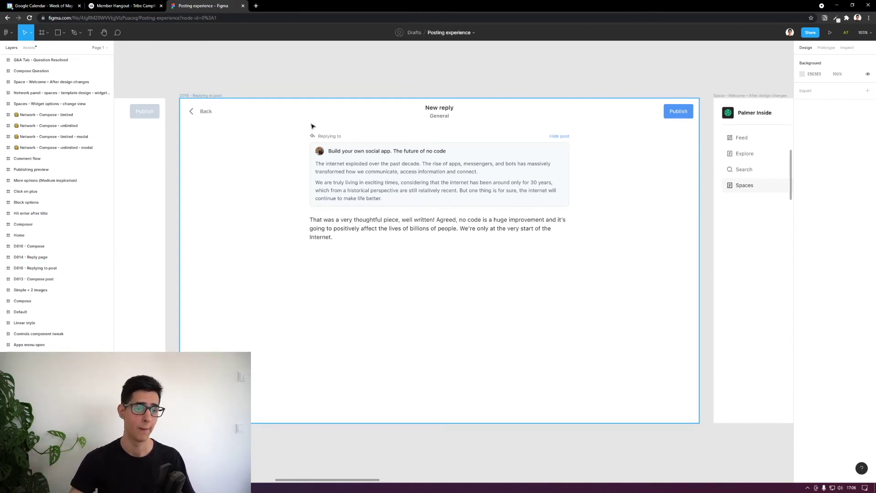
# Examine the quoted original post, its Hide post option and the reply text in the Replying to post frame.
pyautogui.scroll(3, 386, 164)
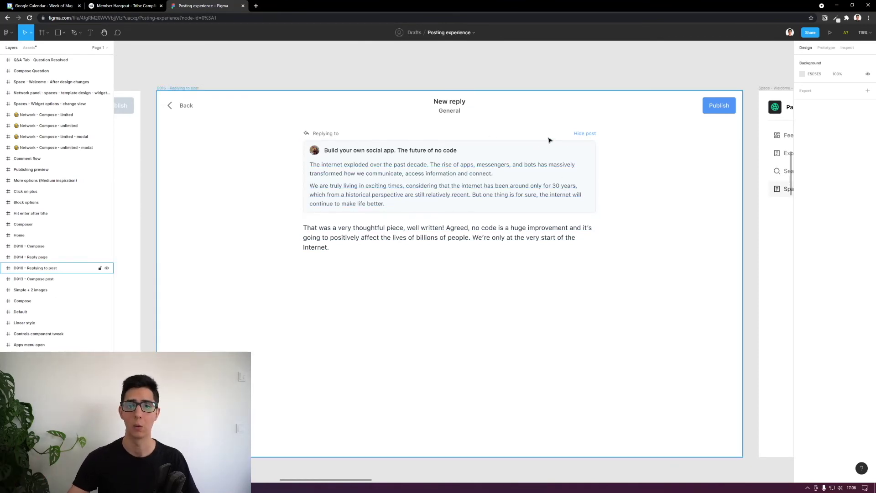
pyautogui.scroll(5, 344, 134)
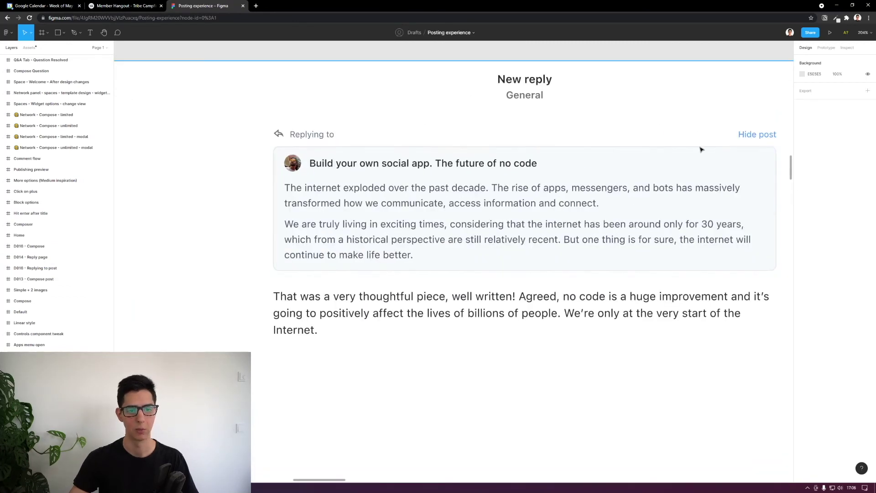
pyautogui.scroll(-3, 479, 210)
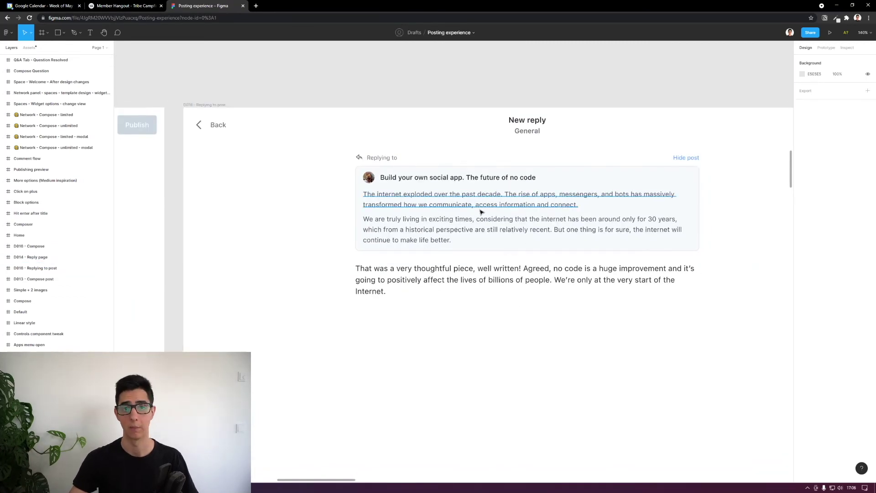
pyautogui.scroll(-3, 481, 211)
pyautogui.scroll(1, 461, 191)
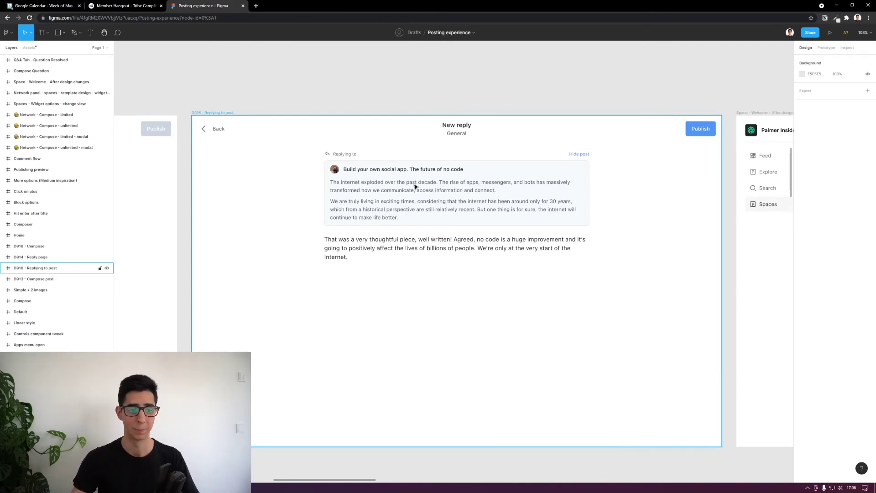
pyautogui.press('Escape')
pyautogui.scroll(2, 415, 185)
pyautogui.scroll(1, 431, 183)
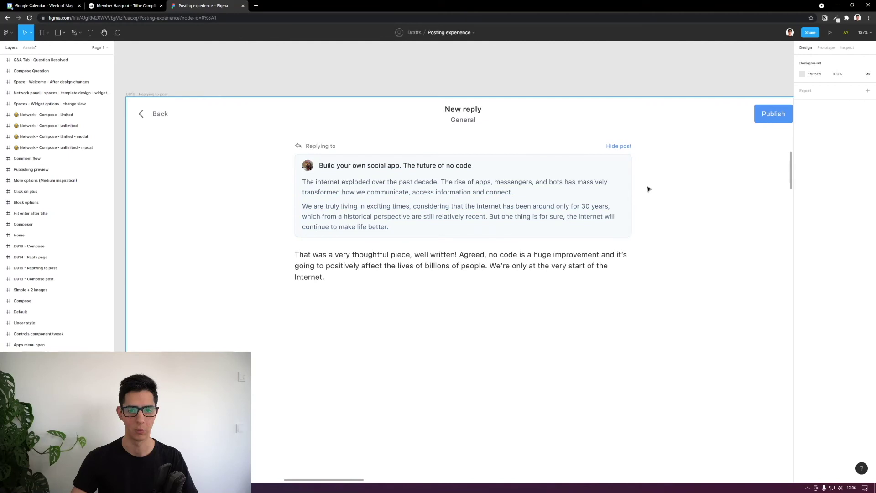
# Examine the Space - Welcome - After design changes frame with the article cover and the block formatting menu.
pyautogui.scroll(-5, 525, 171)
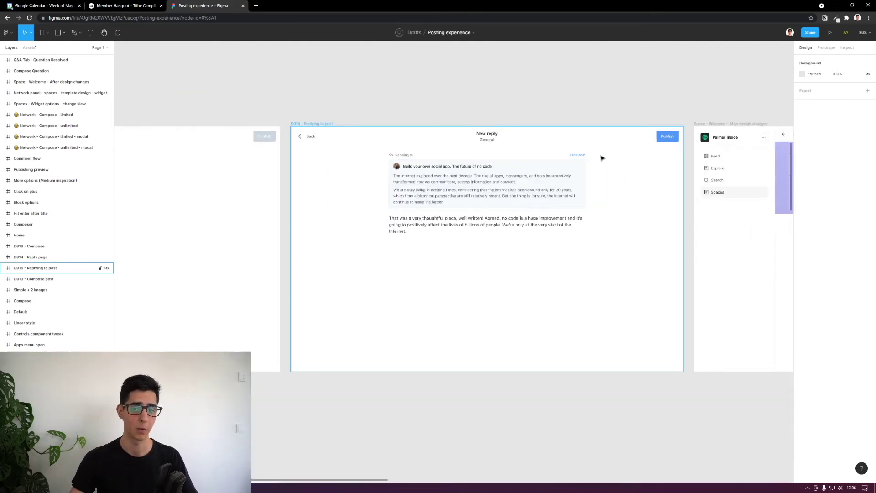
pyautogui.hscroll(10, 600, 157)
pyautogui.scroll(2, 469, 234)
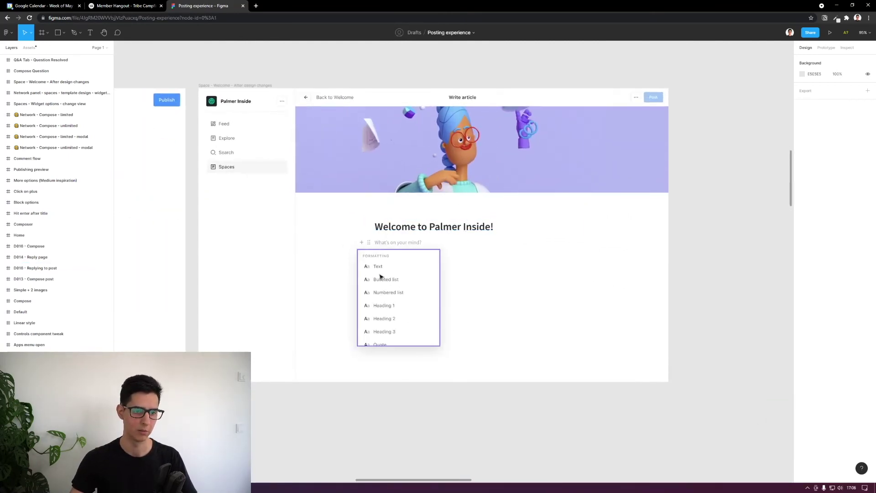
pyautogui.scroll(3, 475, 303)
pyautogui.scroll(-5, 550, 235)
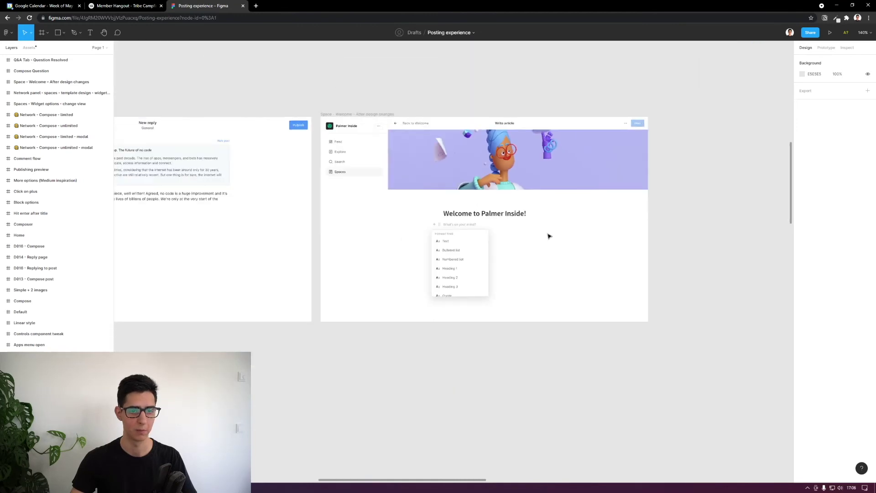
pyautogui.scroll(2, 548, 172)
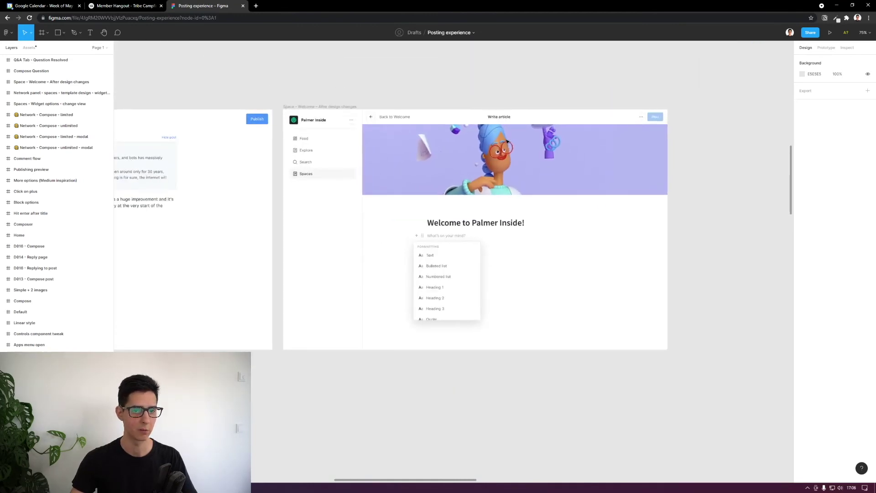
# Examine the Linear style composer frame in the fourth row, including its Details sidebar with author and topics.
pyautogui.scroll(-7, 623, 197)
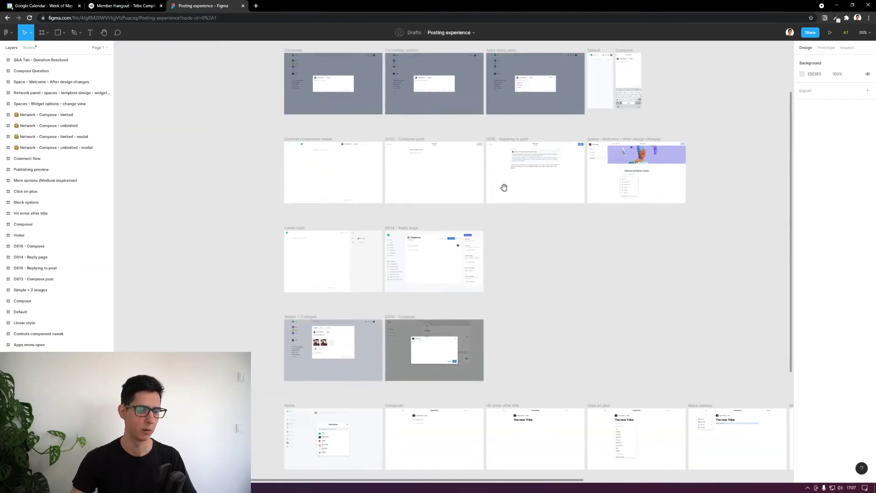
pyautogui.scroll(6, 399, 228)
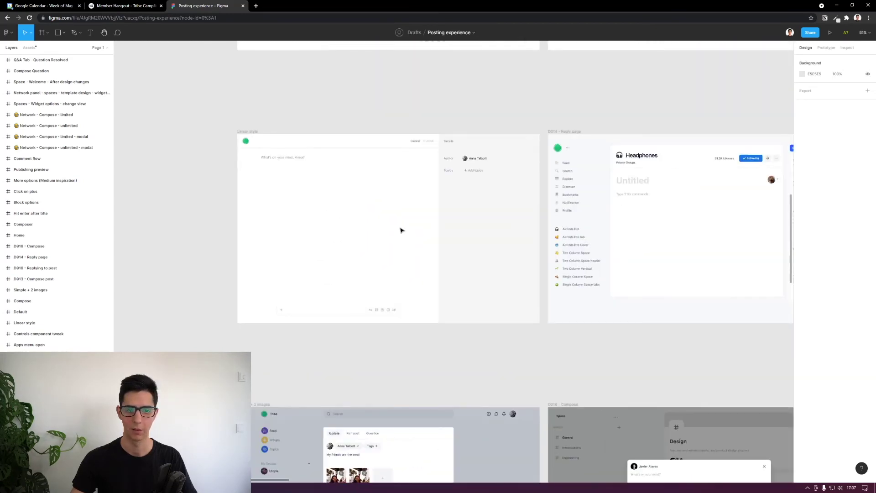
pyautogui.scroll(1, 298, 179)
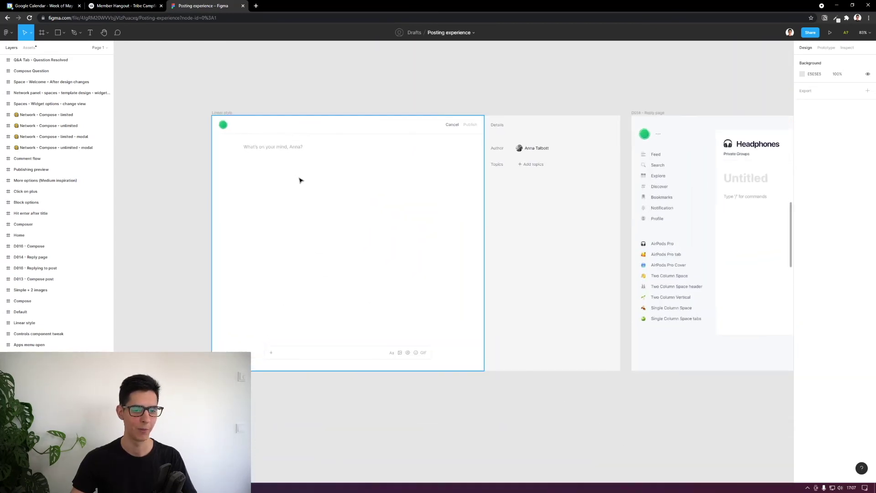
pyautogui.scroll(1, 286, 106)
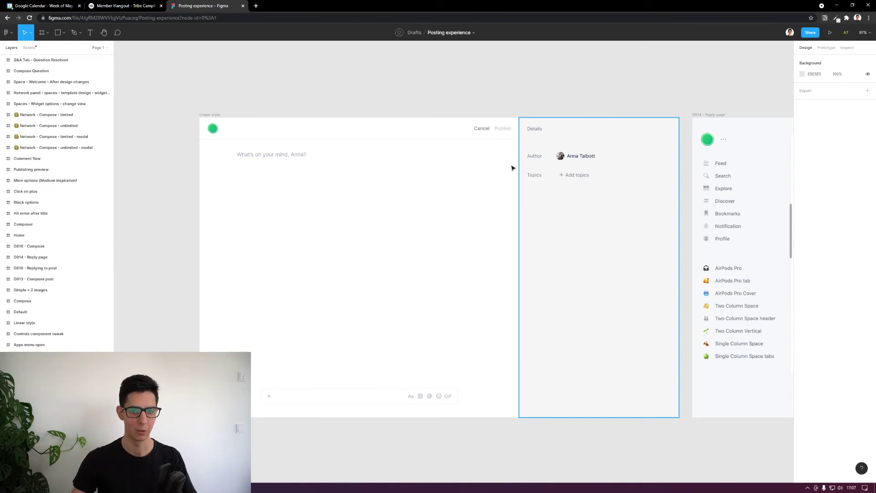
# Examine the Reply page frame and its Publish Story sidebar with tags, article cover, OG image and backdate options.
pyautogui.press('n')
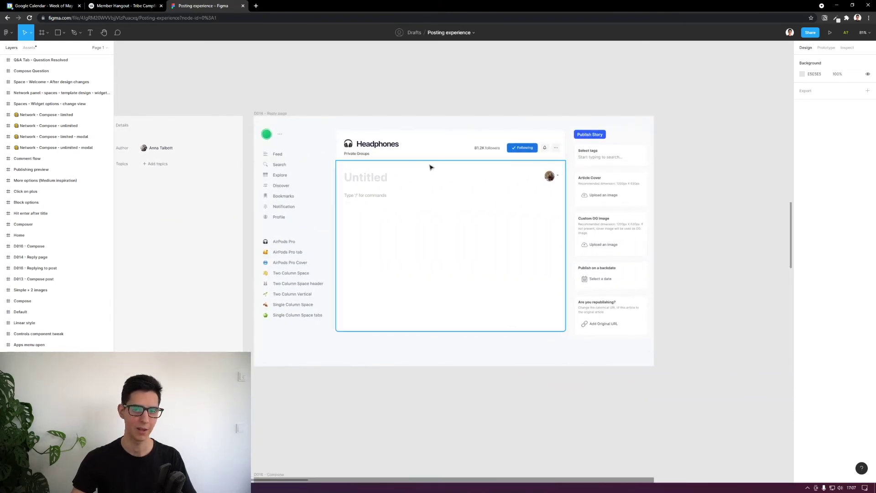
pyautogui.scroll(3, 533, 170)
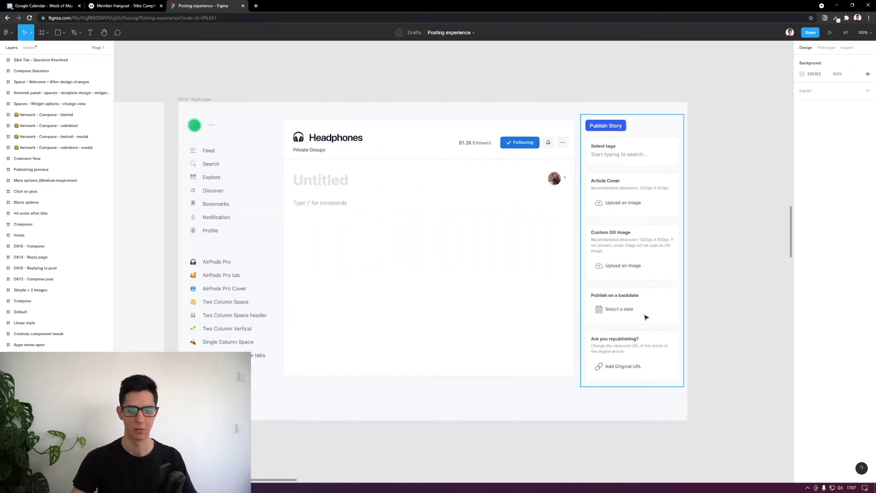
pyautogui.moveTo(738, 262); pyautogui.dragTo(762, 239)
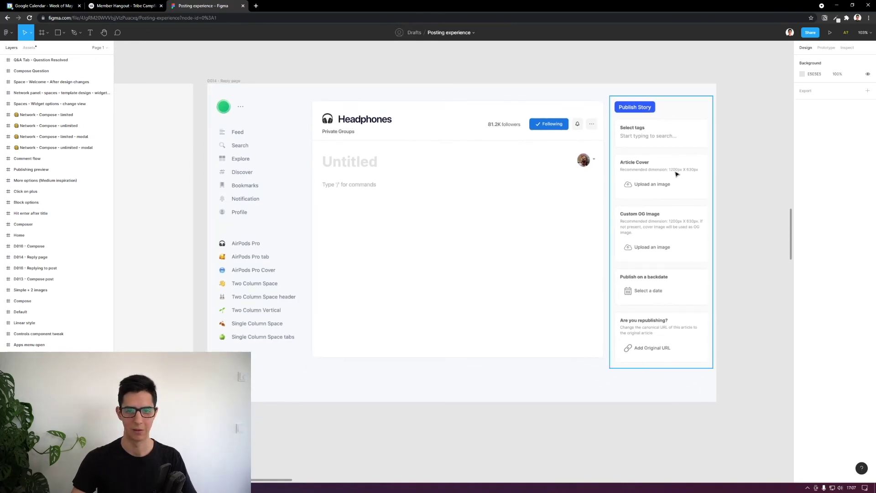
pyautogui.click(671, 141)
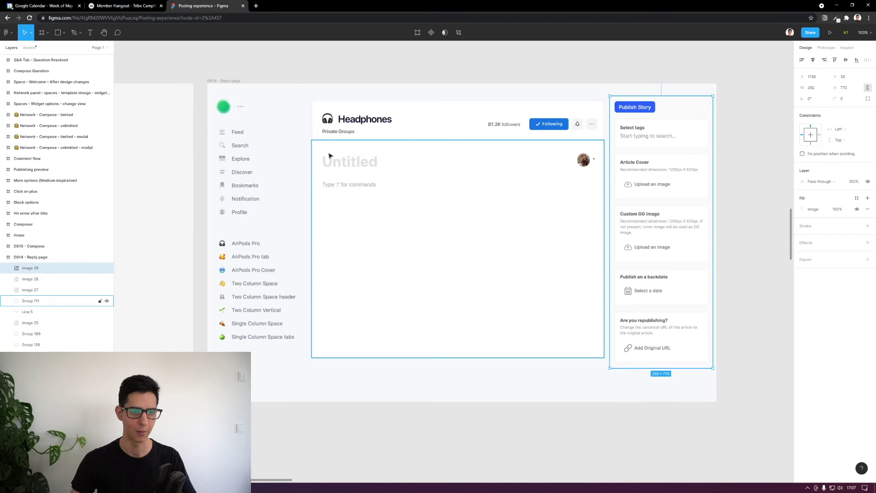
pyautogui.click(390, 72)
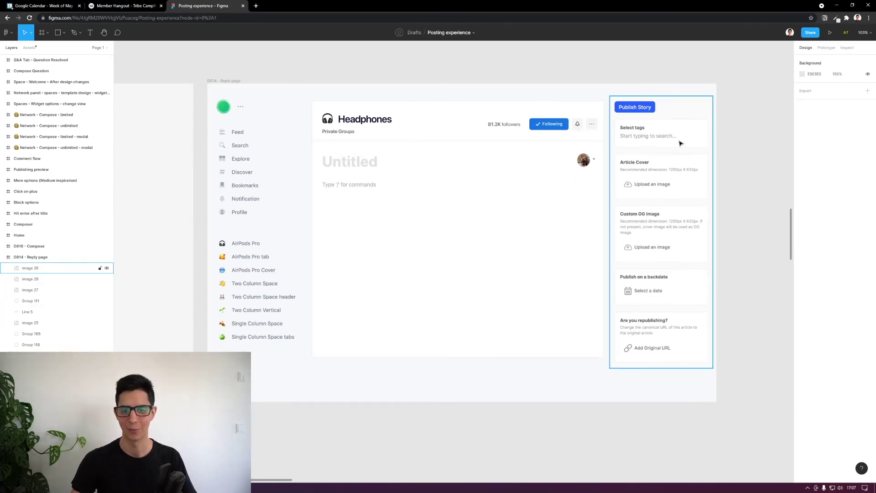
# Examine the Simple + 2 images composer frame with its post type tabs, images and PDF attachment.
pyautogui.scroll(-8, 681, 143)
pyautogui.scroll(-5, 625, 227)
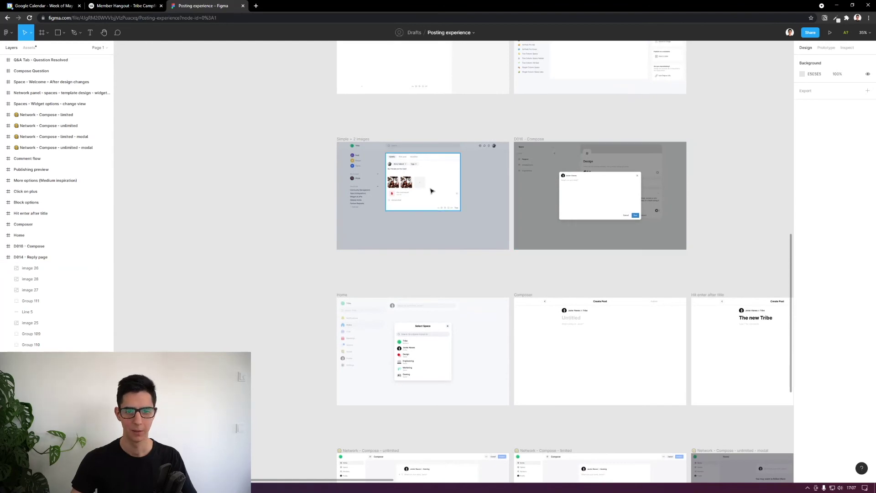
pyautogui.scroll(5, 431, 190)
pyautogui.scroll(2, 407, 133)
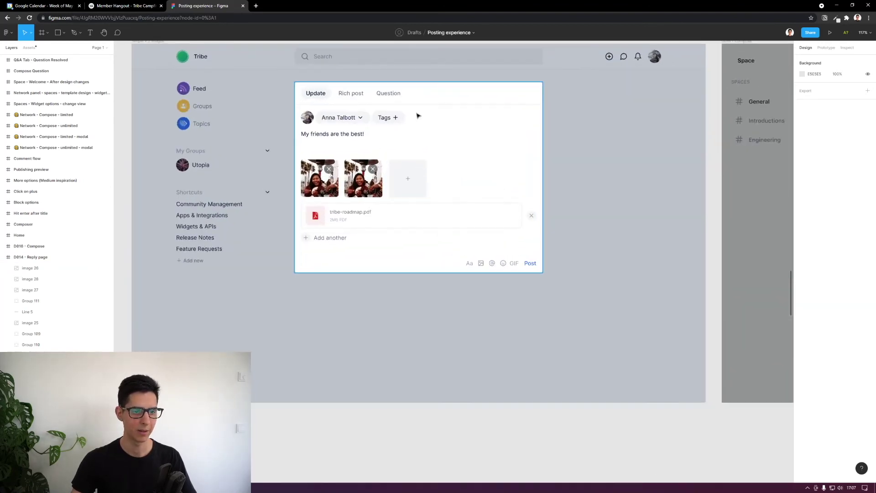
# Examine the Home frame in the sixth row with its Select Space dialog for choosing where to post.
pyautogui.scroll(-10, 363, 203)
pyautogui.scroll(-4, 411, 219)
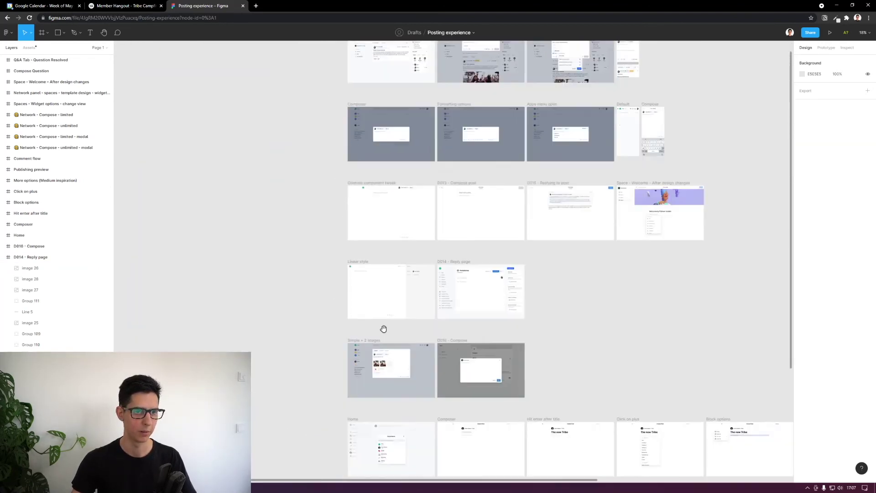
pyautogui.scroll(5, 445, 230)
pyautogui.scroll(-2, 457, 274)
pyautogui.moveTo(457, 302); pyautogui.dragTo(502, 124)
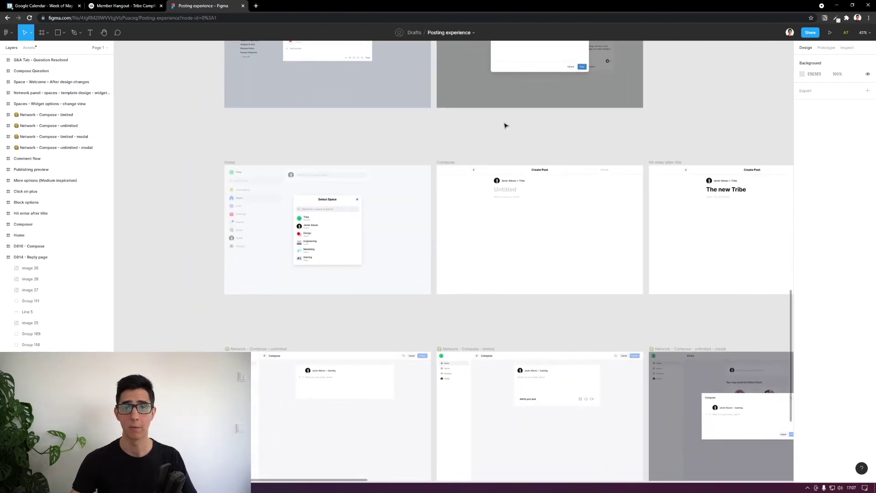
pyautogui.scroll(5, 259, 233)
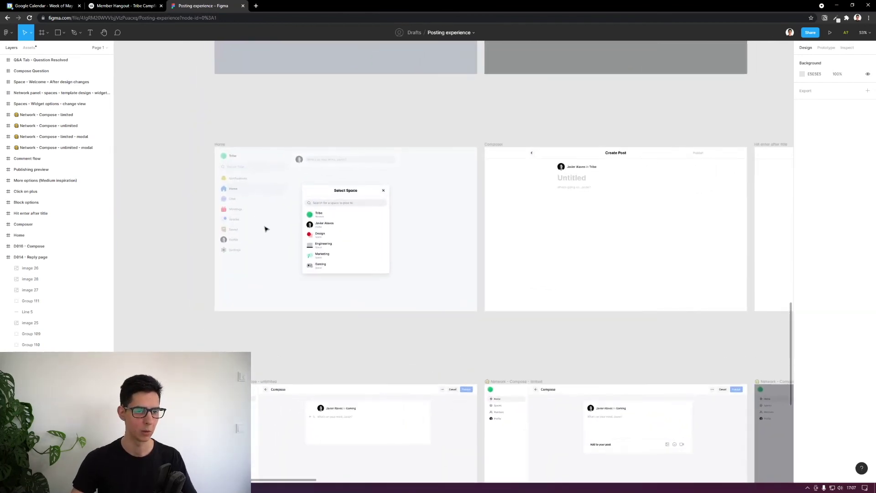
pyautogui.scroll(1, 266, 228)
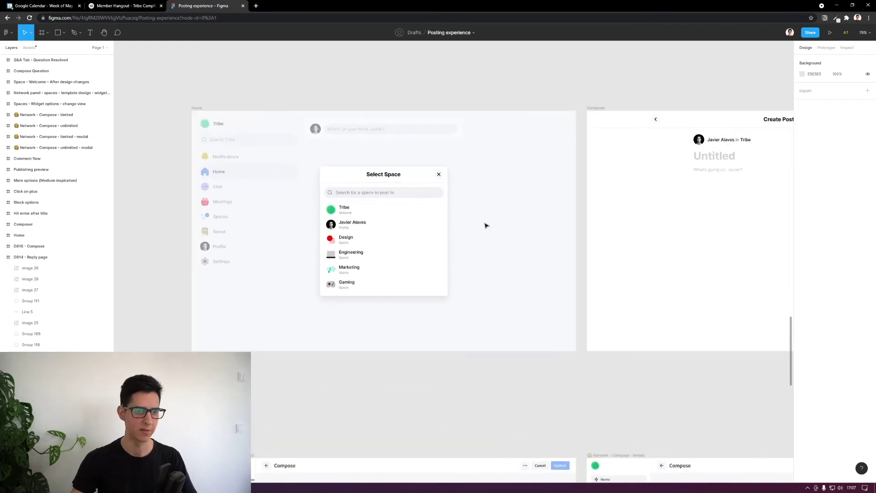
pyautogui.scroll(1, 623, 237)
# Examine the Create Post sequence through the Composer, Hit enter after title and Click on plus frames, including the formatting menu.
pyautogui.hscroll(10, 421, 227)
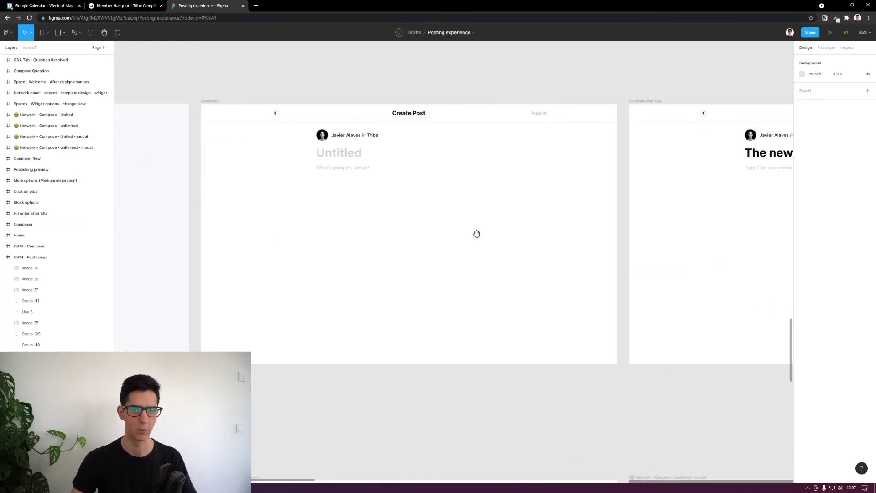
pyautogui.hscroll(10, 476, 233)
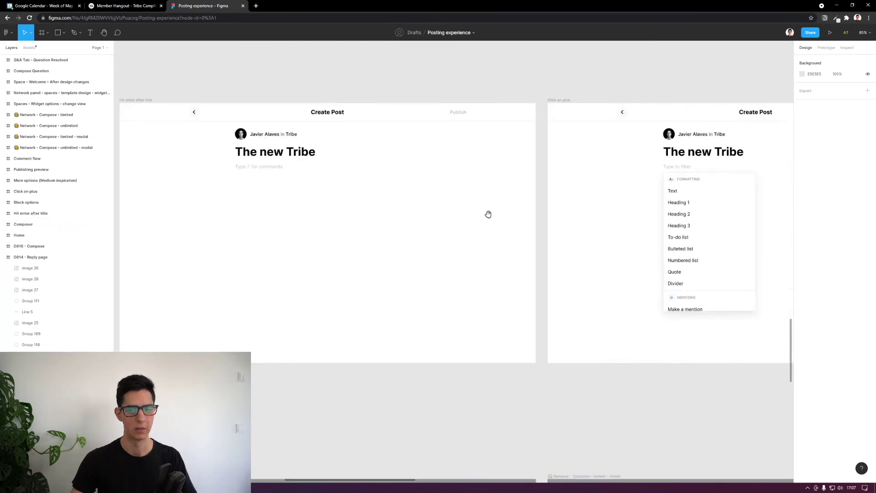
pyautogui.hscroll(5, 488, 214)
pyautogui.click(686, 274)
pyautogui.hscroll(4, 686, 274)
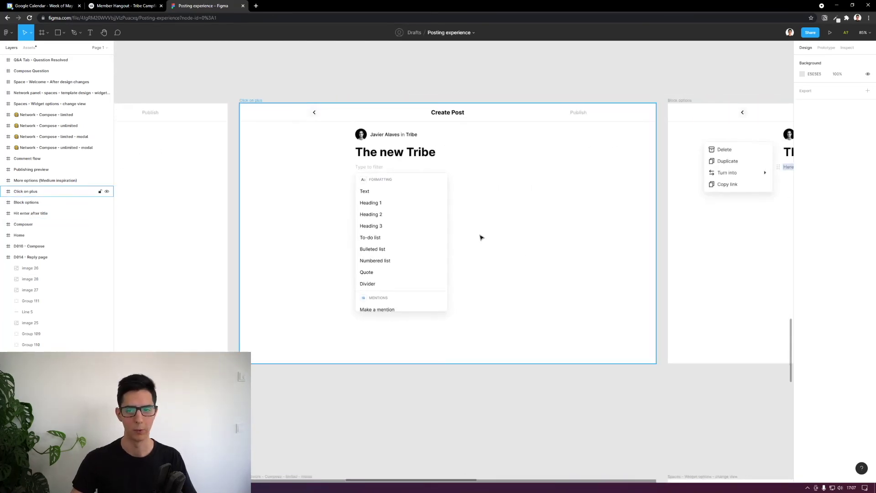
# Examine the Block options frame with its delete, duplicate, turn into and copy link actions.
pyautogui.hscroll(3, 502, 237)
pyautogui.click(601, 239)
pyautogui.hscroll(6, 601, 239)
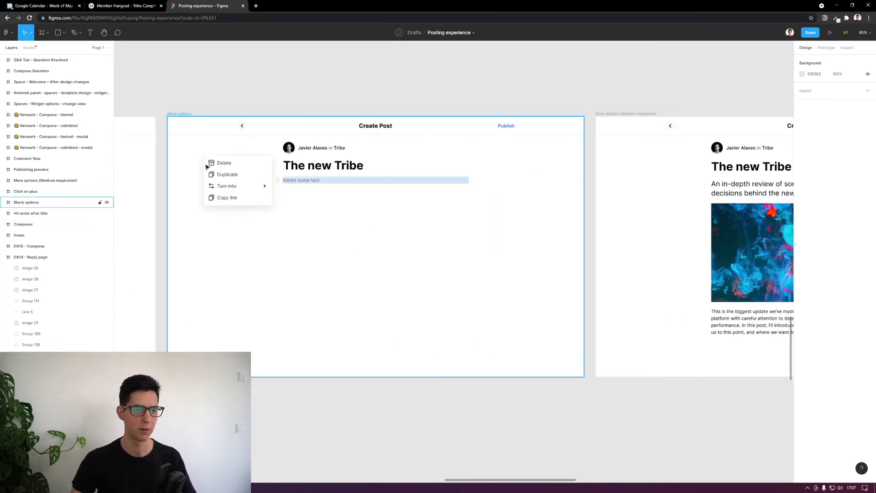
# Examine the More options (Medium inspiration) frame, including its featured item, preview content and tags options beside Continue.
pyautogui.hscroll(4, 555, 238)
pyautogui.click(553, 234)
pyautogui.hscroll(3, 554, 234)
pyautogui.click(640, 202)
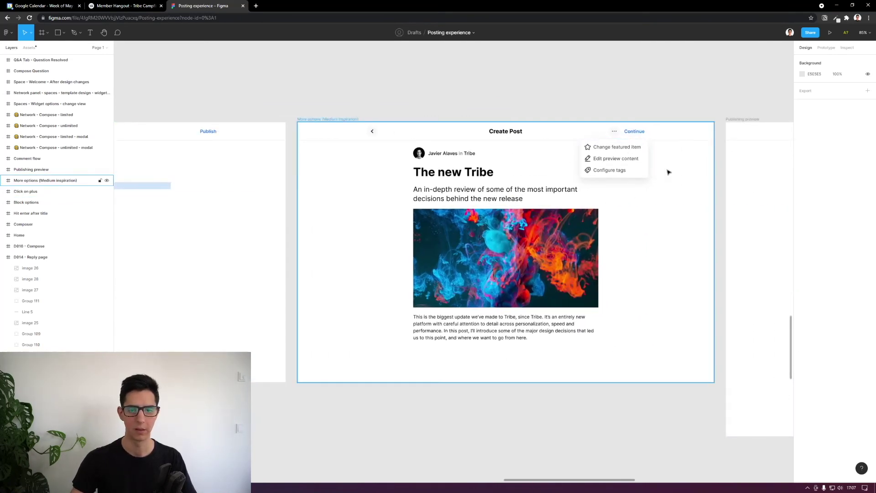
pyautogui.hscroll(5, 480, 180)
pyautogui.hscroll(-2, 476, 153)
pyautogui.scroll(3, 475, 153)
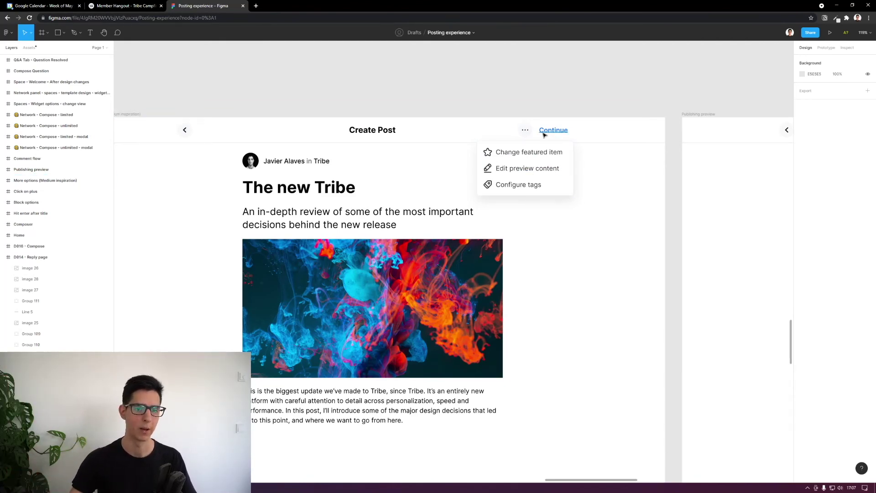
# Examine the Publishing preview frame with its post card, note about changes and Tags field.
pyautogui.scroll(-4, 532, 150)
pyautogui.hscroll(6, 620, 173)
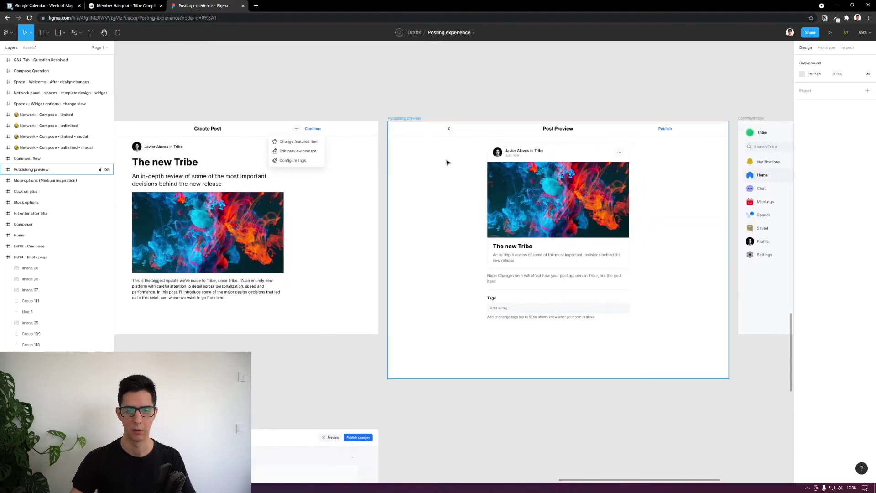
pyautogui.scroll(3, 433, 222)
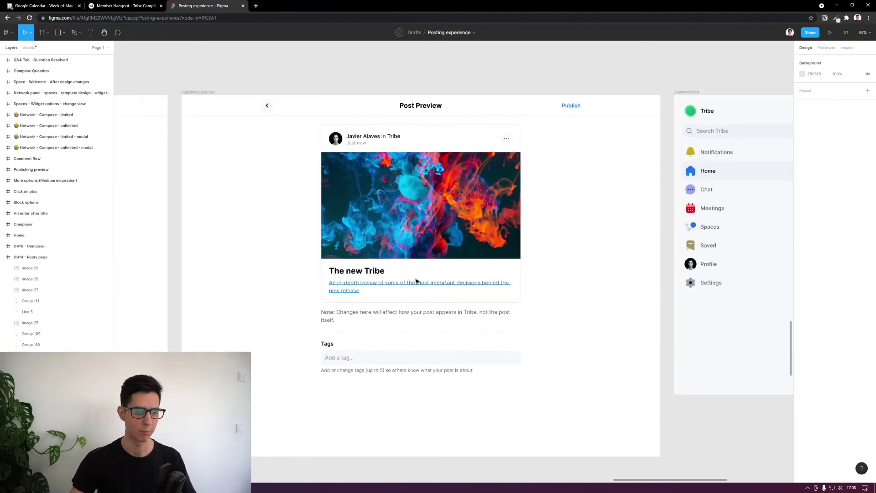
pyautogui.scroll(-4, 412, 274)
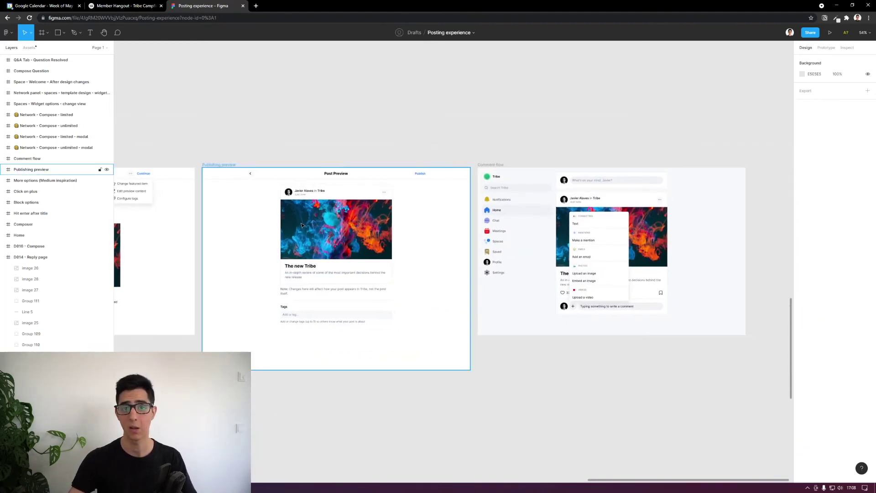
pyautogui.moveTo(289, 231); pyautogui.dragTo(349, 219)
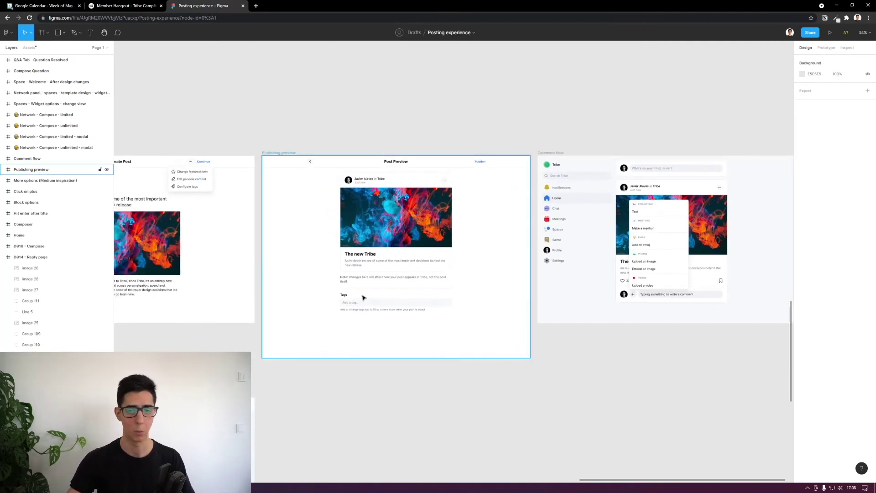
pyautogui.scroll(3, 357, 302)
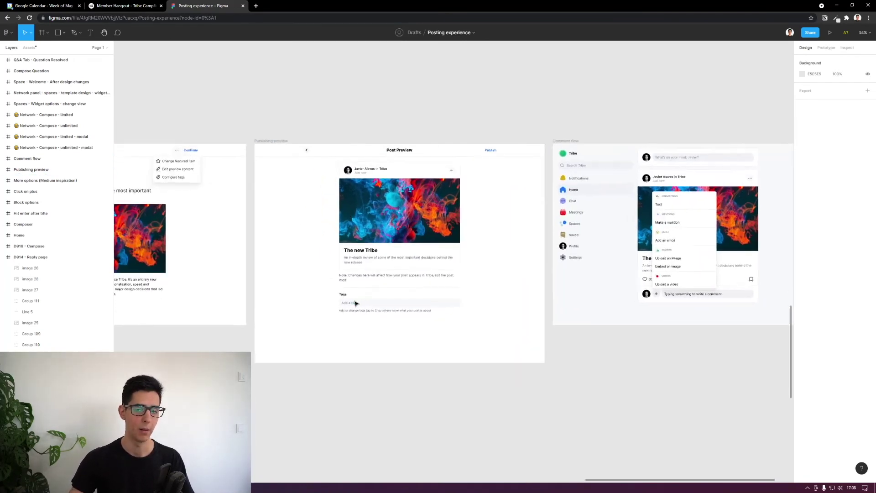
pyautogui.scroll(4, 406, 169)
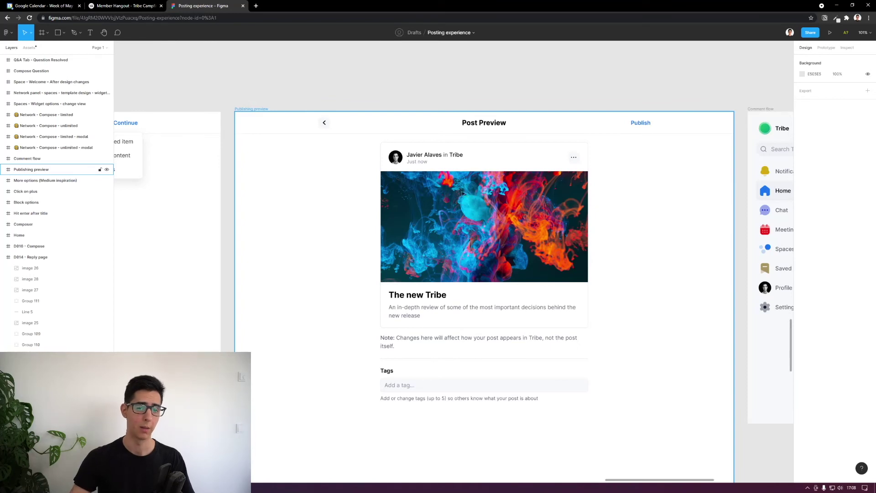
# Examine the Comment flow frame with the comment field and its plus menu beneath the post.
pyautogui.scroll(-2, 449, 197)
pyautogui.hscroll(5, 610, 233)
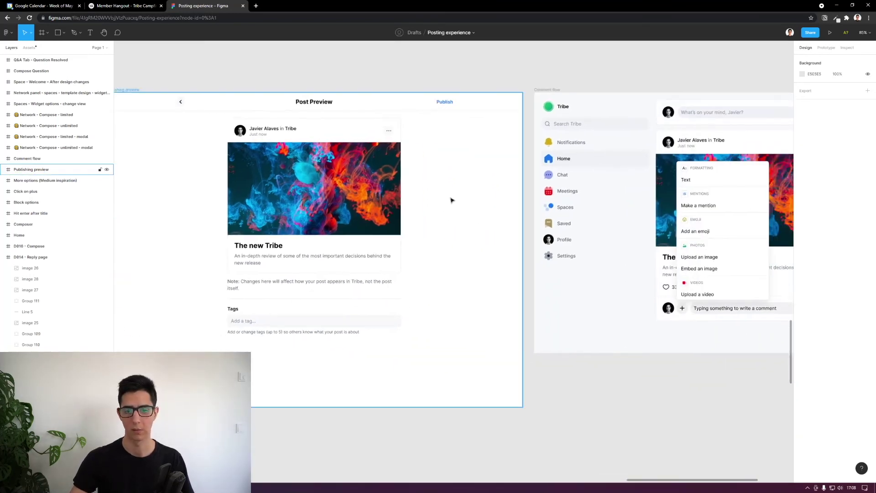
pyautogui.hscroll(6, 520, 201)
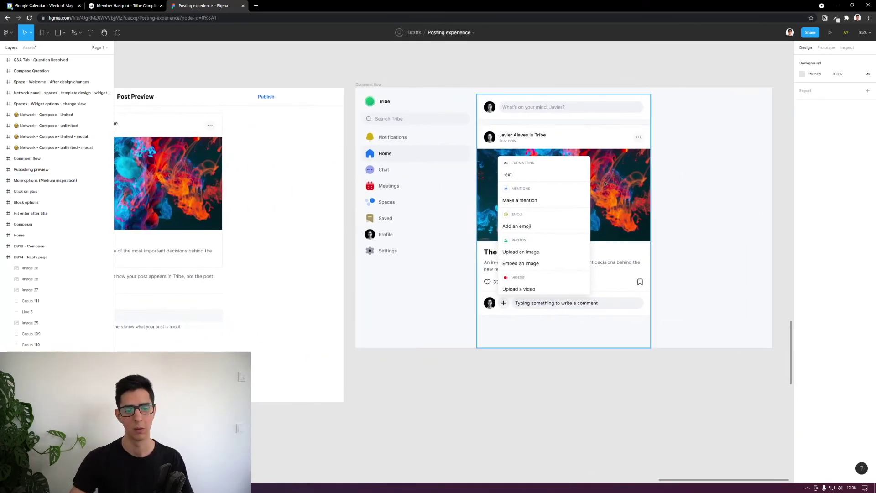
pyautogui.scroll(2, 552, 187)
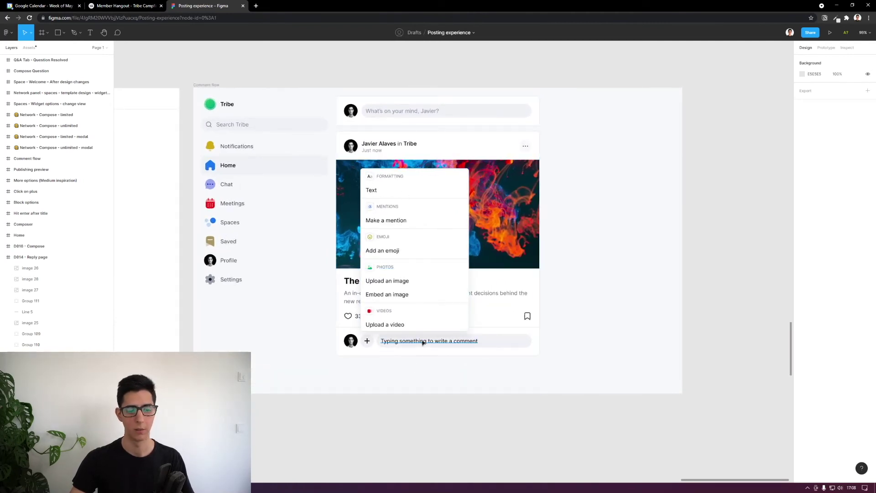
pyautogui.scroll(1, 421, 347)
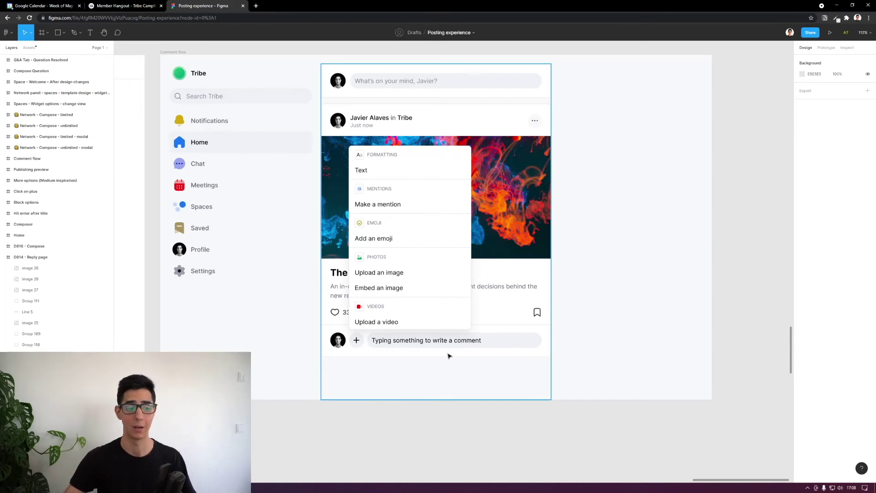
pyautogui.scroll(1, 373, 451)
pyautogui.hscroll(-1, 373, 452)
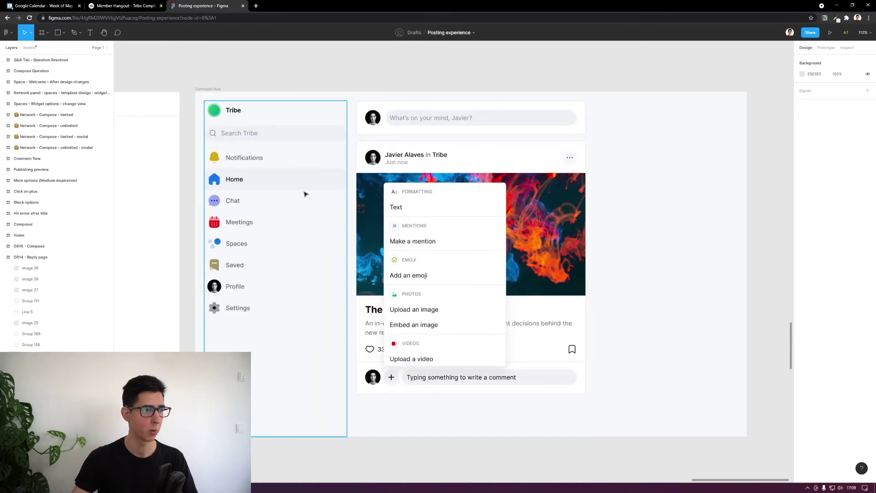
# Switch to the Tribe Campfire community and open the reply composer on the "Get started by introducing yourself in the Community!" post.
pyautogui.click(117, 4)
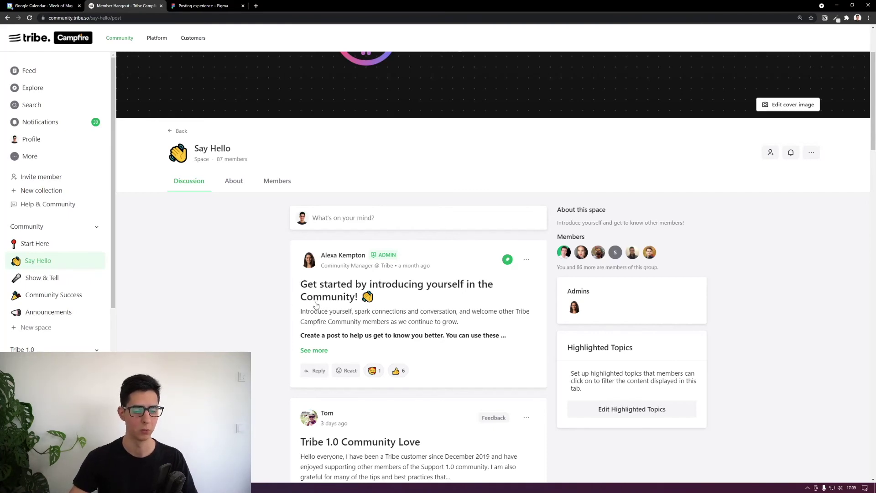
pyautogui.click(352, 288)
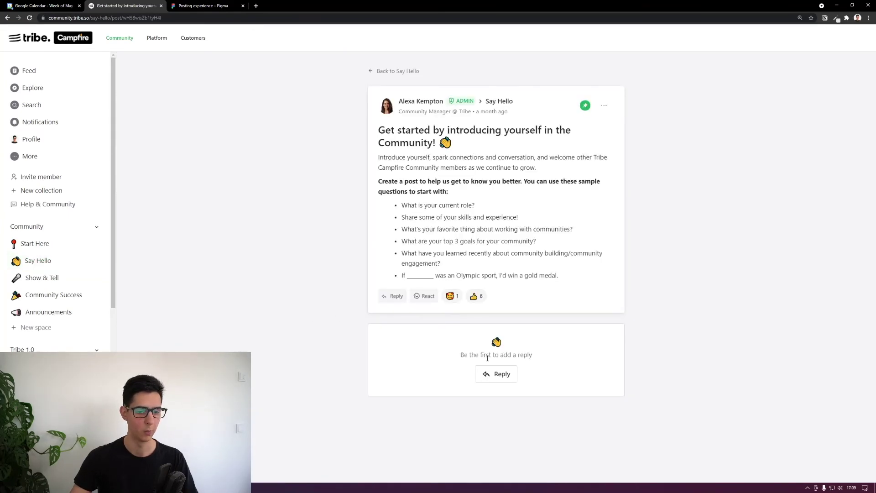
pyautogui.click(498, 376)
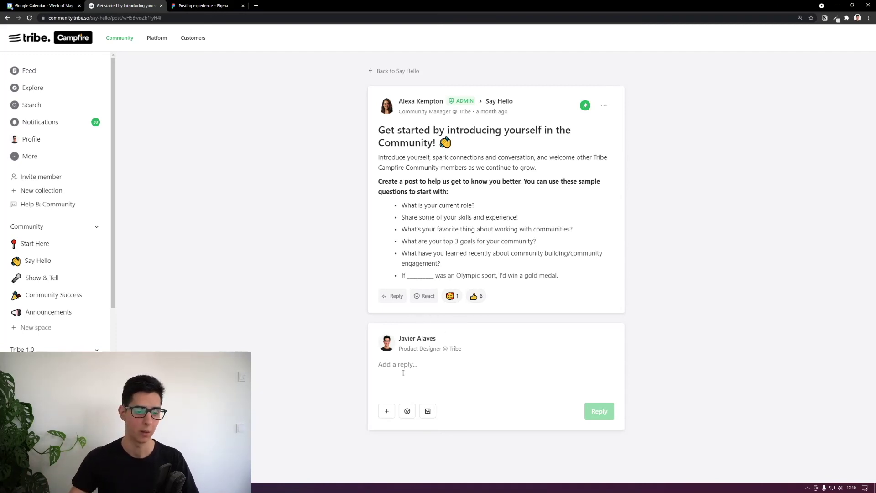
# Examine the reply composer's insert options, from lists and headers to Image, Emoji, Mention and Embed, and dismiss them.
pyautogui.click(388, 411)
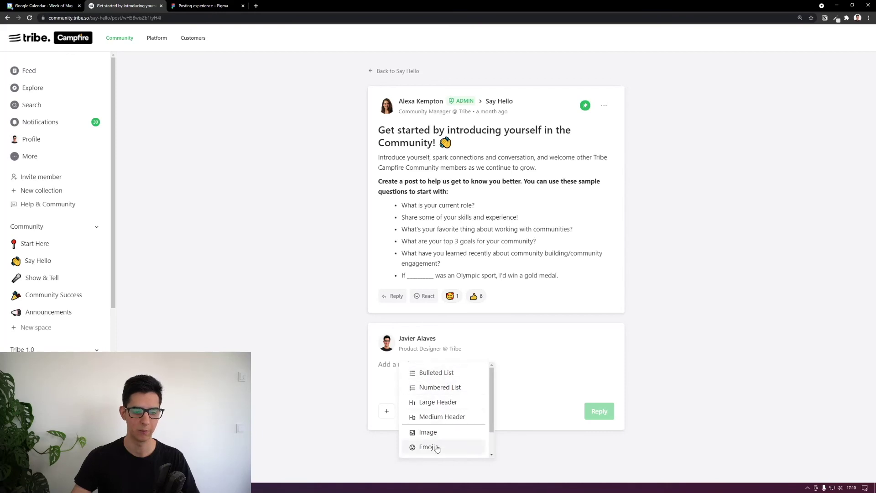
pyautogui.scroll(-1, 447, 416)
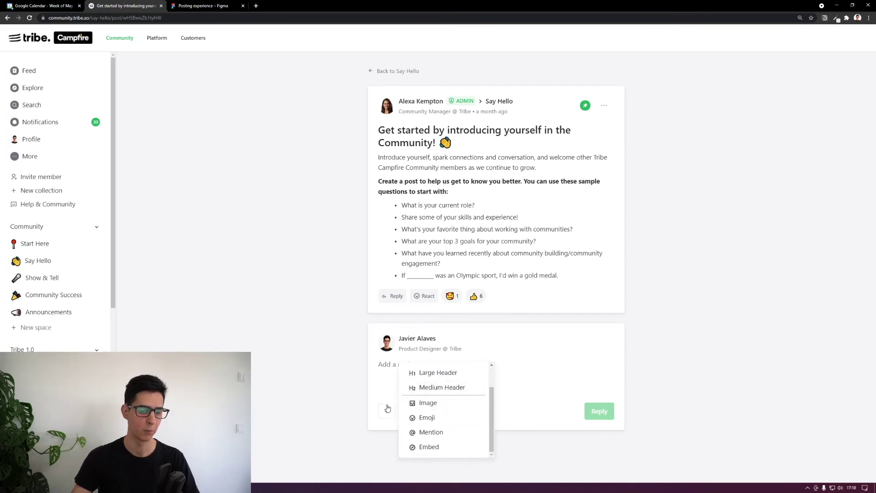
pyautogui.click(385, 365)
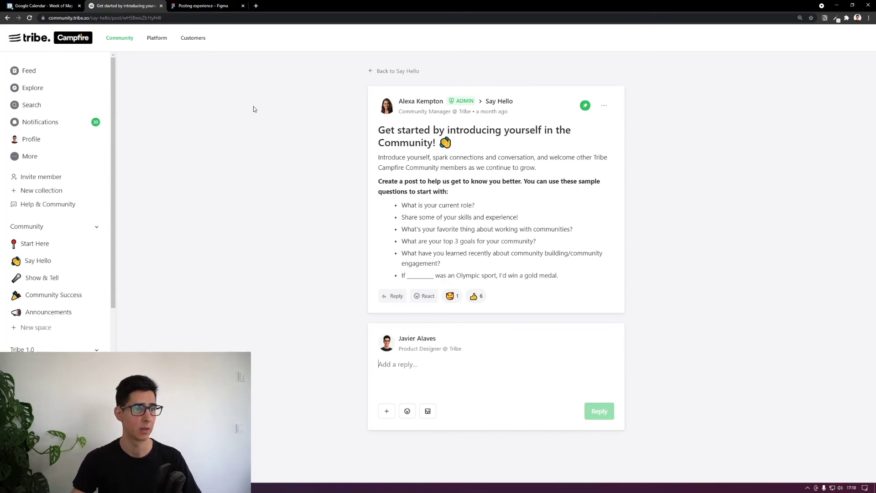
# Switch back to the Figma file and review the Comment flow frame alongside the neighbouring Publishing preview and More options frames.
pyautogui.click(210, 6)
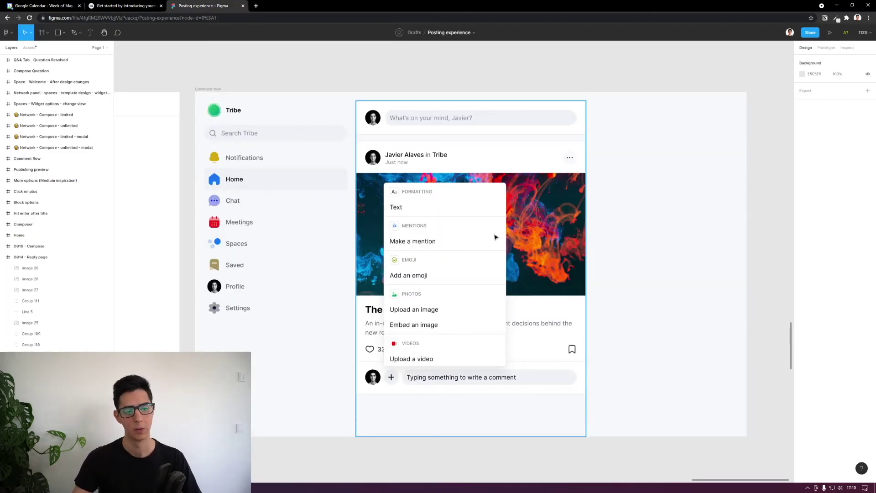
pyautogui.scroll(-3, 521, 361)
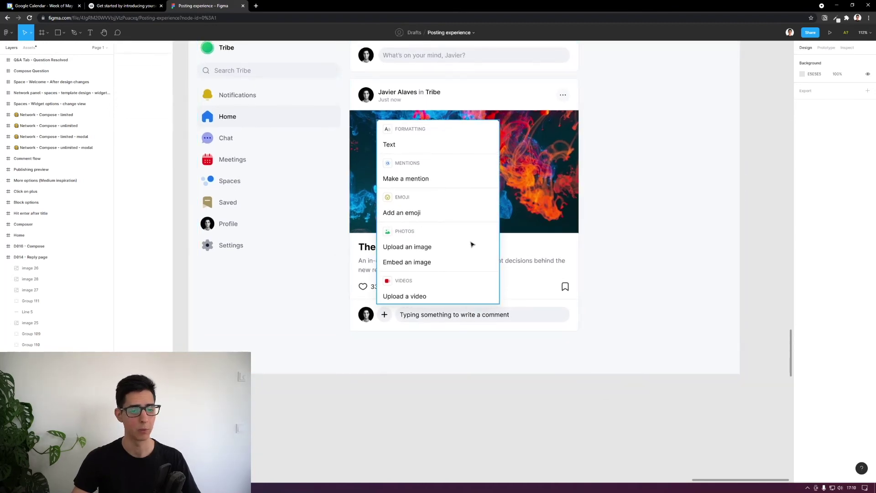
pyautogui.scroll(-5, 425, 309)
pyautogui.moveTo(416, 337); pyautogui.dragTo(571, 342)
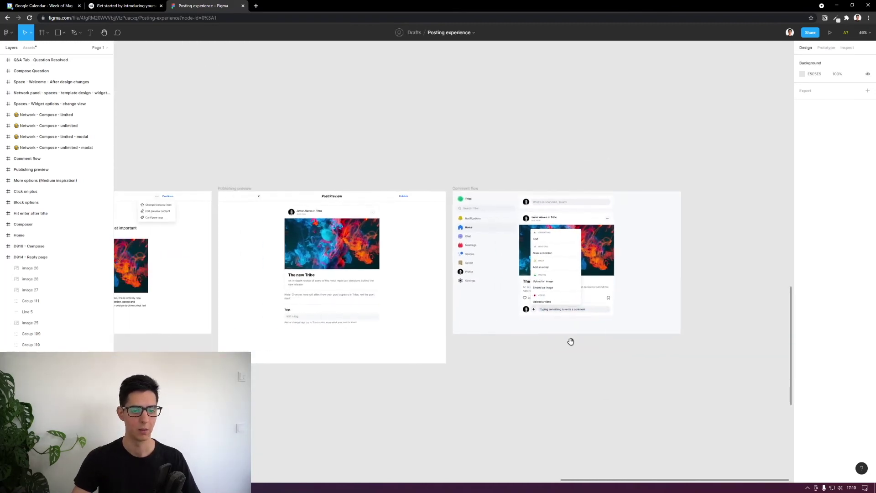
pyautogui.scroll(-3, 708, 297)
pyautogui.hscroll(3, 554, 297)
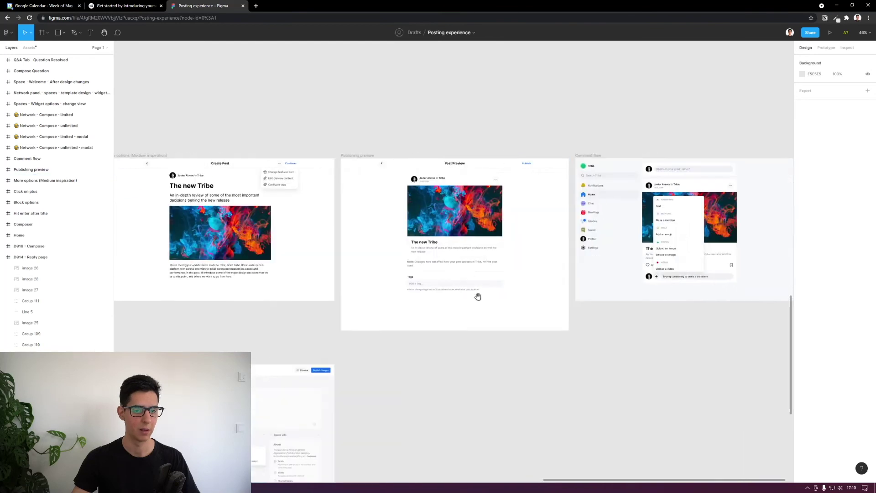
# Examine the Comment flow insert menu up close, including its formatting, mentions, emoji, photos and videos sections.
pyautogui.scroll(5, 551, 230)
pyautogui.scroll(2, 551, 229)
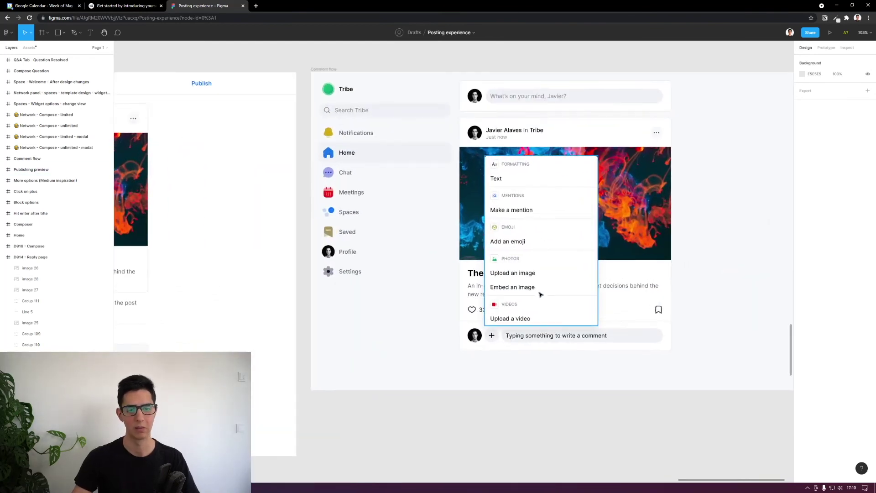
pyautogui.scroll(4, 488, 334)
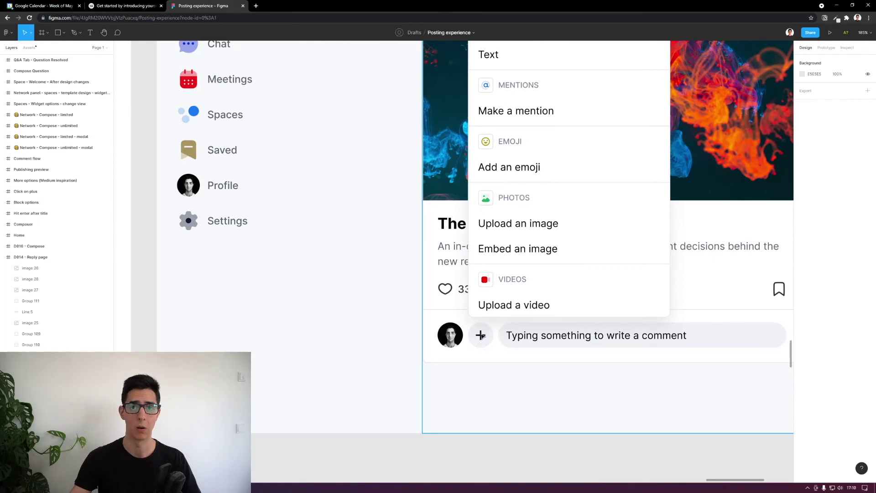
pyautogui.scroll(2, 512, 235)
pyautogui.hscroll(2, 512, 235)
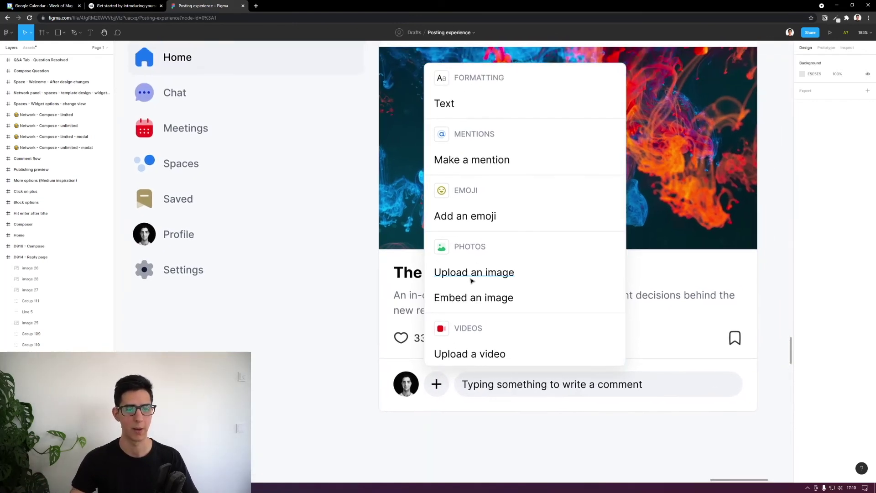
pyautogui.scroll(-2, 469, 254)
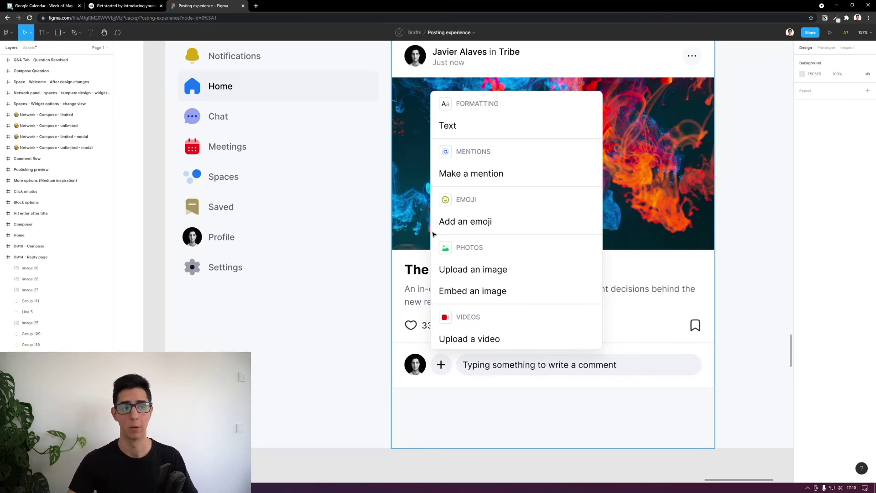
# Compare the Comment flow design with the reply composer in the live Tribe community and return to the Figma file.
pyautogui.scroll(-3, 404, 208)
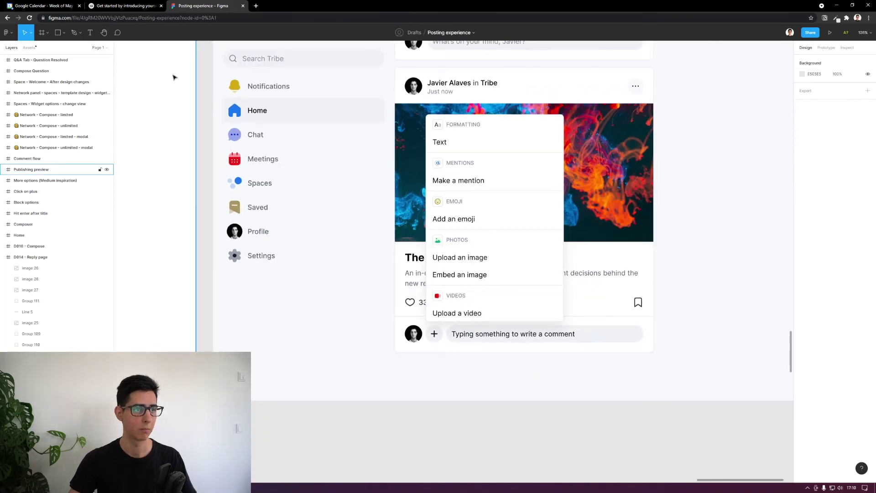
pyautogui.click(136, 4)
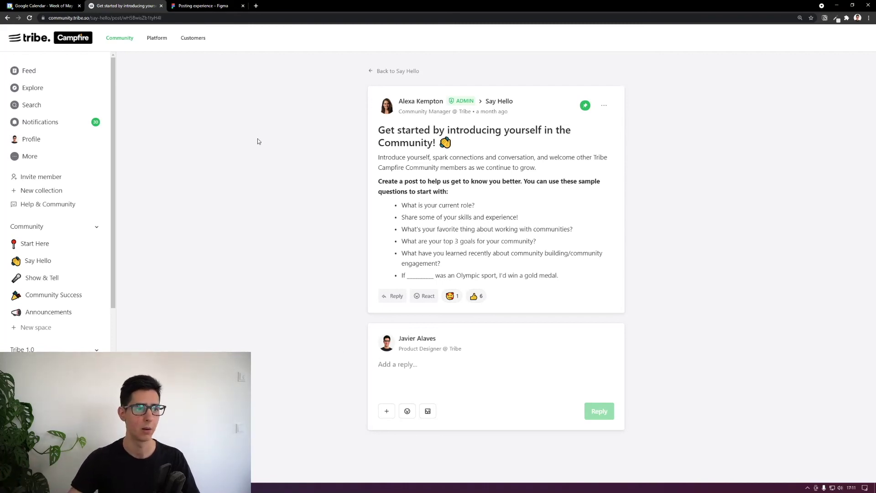
pyautogui.click(203, 6)
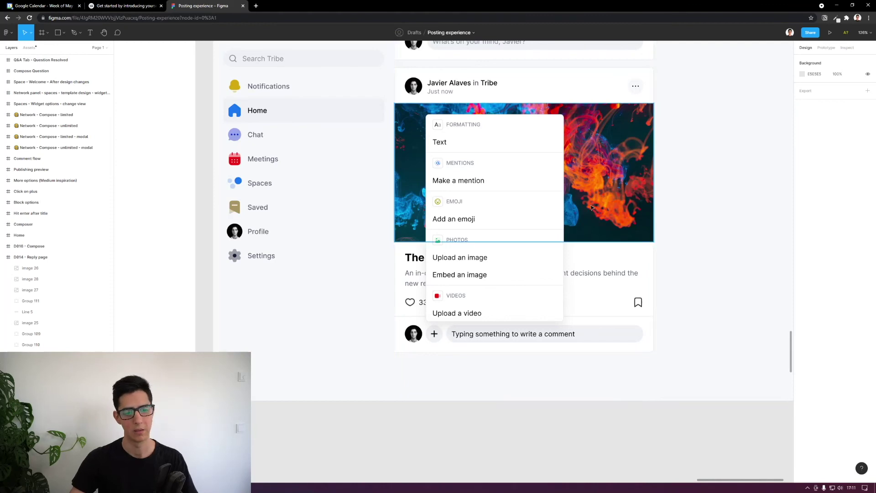
# Examine the composer widget frames, from the Composing view options to the Composer settings and app shortcuts of the Channel template design.
pyautogui.scroll(-10, 572, 235)
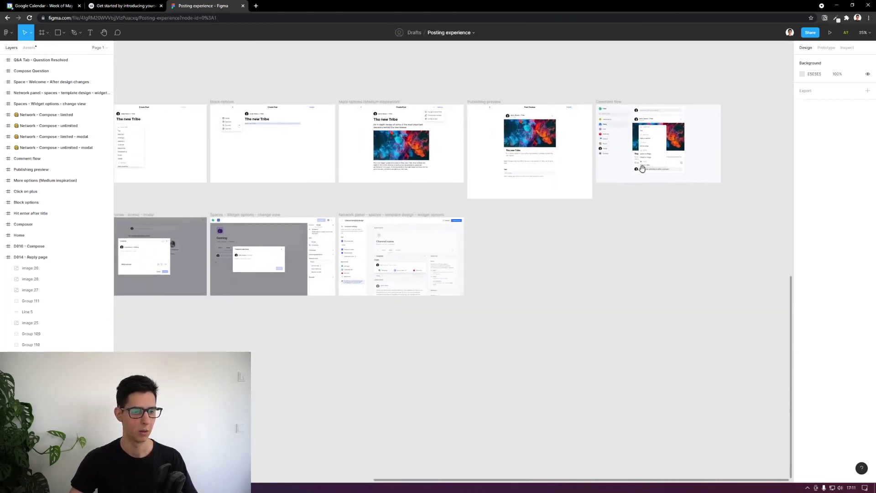
pyautogui.hscroll(-10, 494, 197)
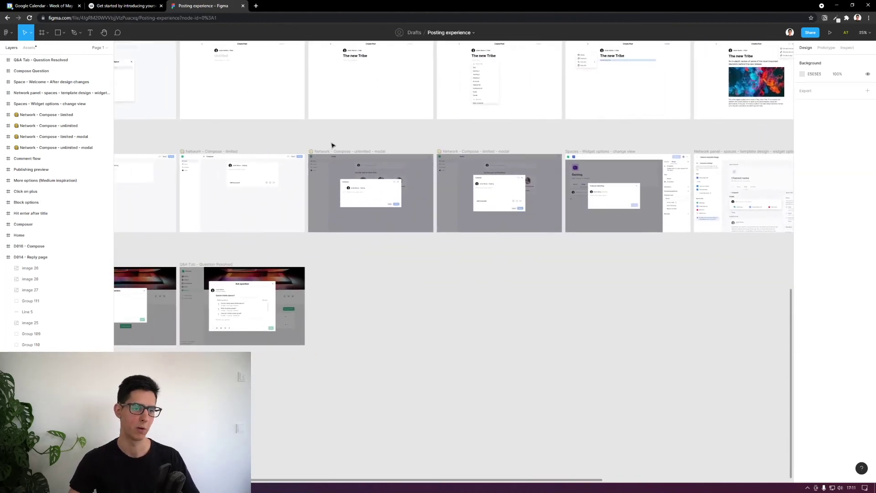
pyautogui.hscroll(-3, 571, 146)
pyautogui.hscroll(5, 659, 151)
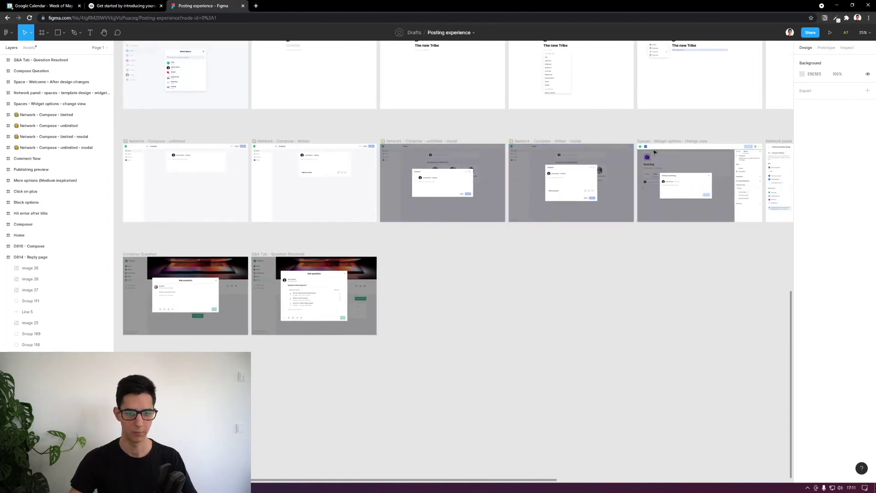
pyautogui.scroll(3, 660, 159)
pyautogui.scroll(3, 660, 159)
pyautogui.hscroll(10, 660, 159)
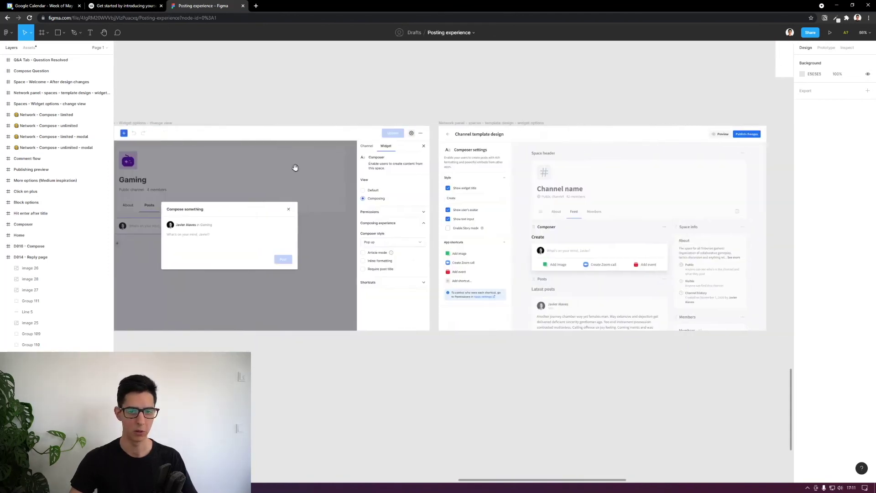
pyautogui.scroll(5, 488, 195)
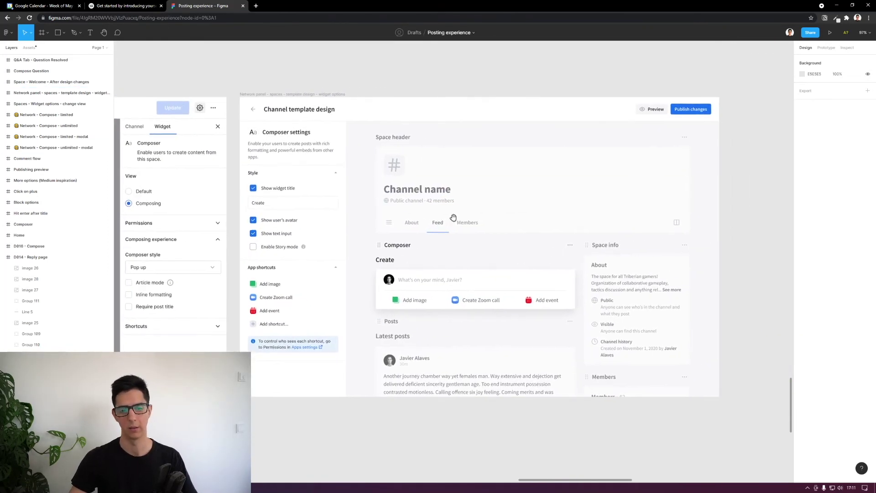
pyautogui.scroll(2, 498, 232)
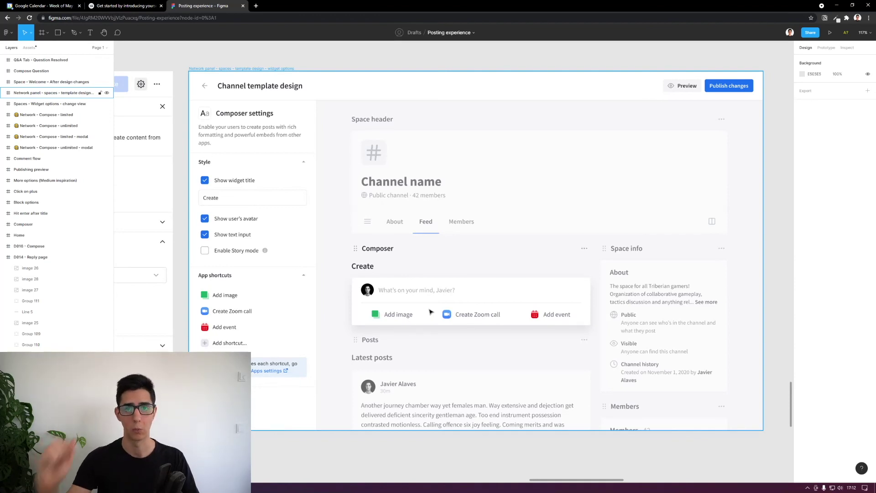
# Examine the Ask question modal in the Compose Question frame.
pyautogui.click(266, 284)
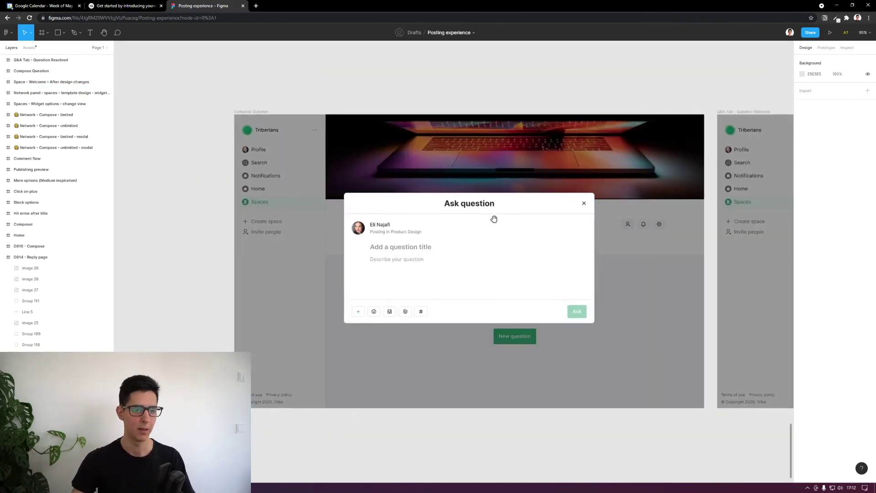
pyautogui.scroll(2, 475, 202)
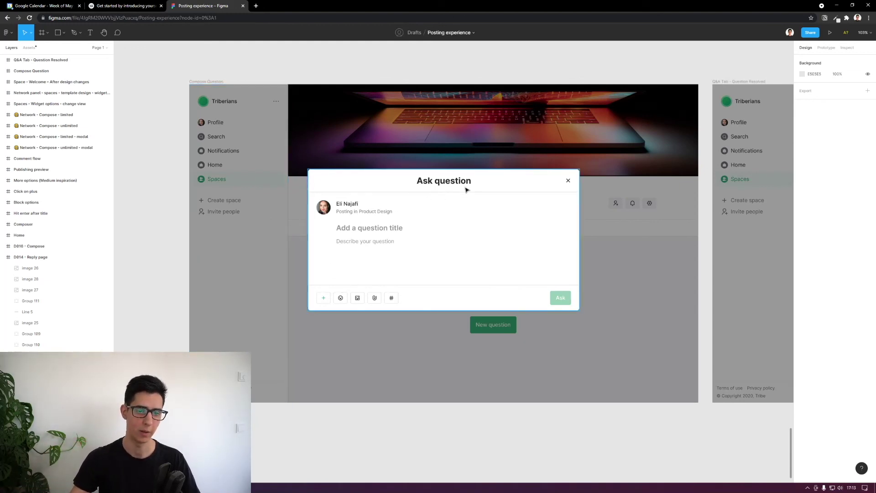
pyautogui.moveTo(649, 230); pyautogui.dragTo(636, 230)
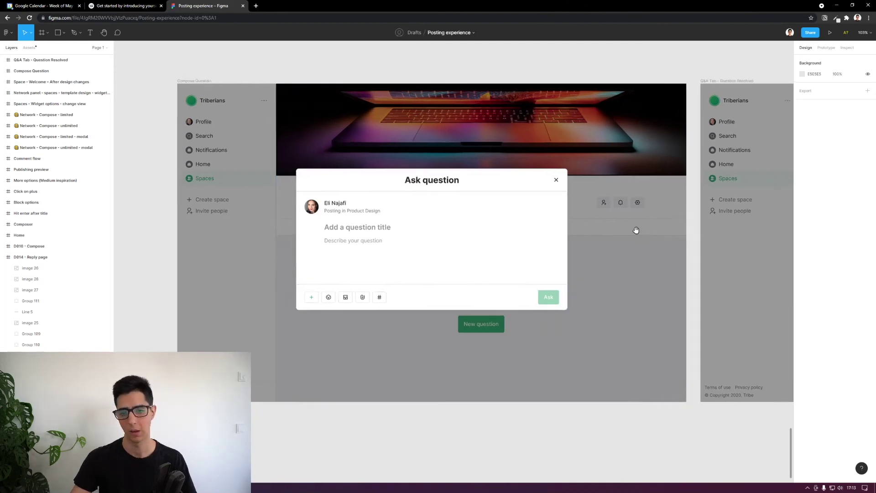
# Examine the Similar questions suggestions in the Ask question modal of the Q&A Tab - Question Resolved frame.
pyautogui.hscroll(10, 636, 229)
pyautogui.scroll(2, 495, 244)
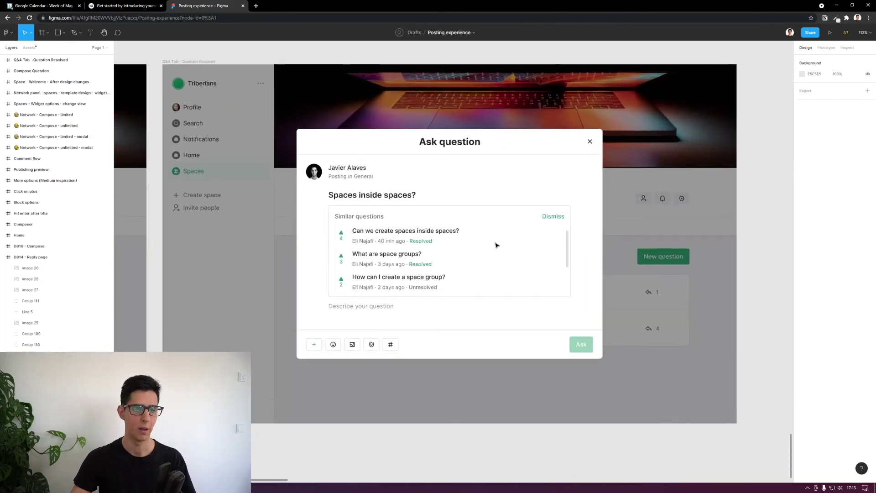
pyautogui.scroll(2, 495, 245)
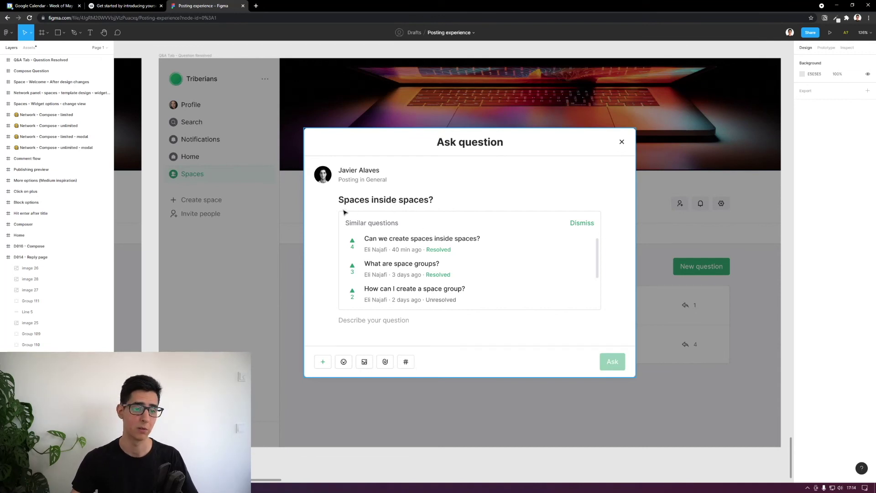
pyautogui.scroll(-2, 347, 210)
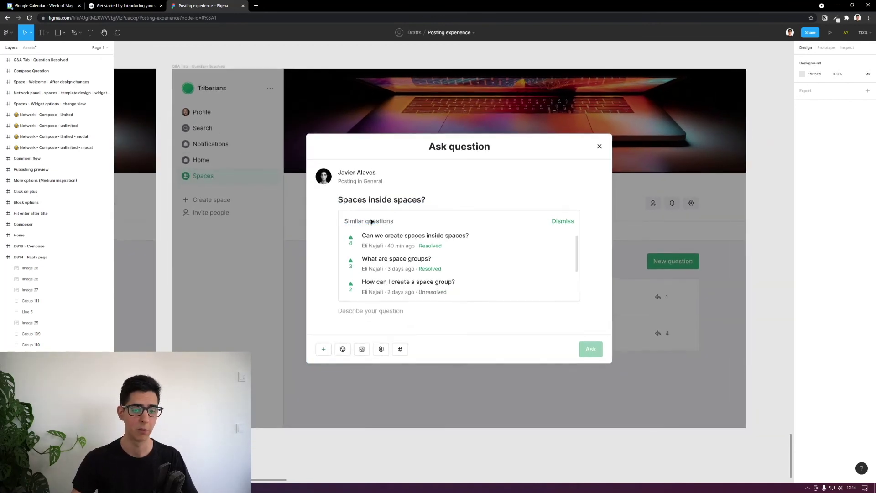
pyautogui.scroll(2, 371, 222)
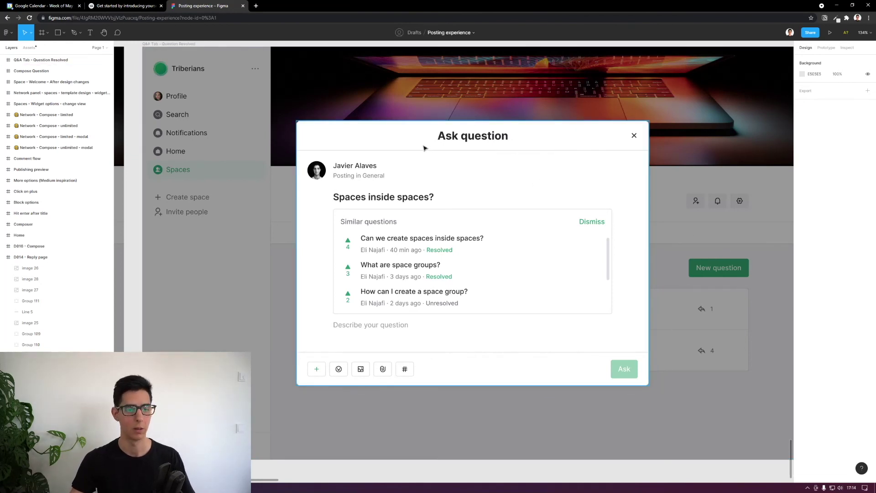
pyautogui.scroll(-3, 426, 149)
pyautogui.scroll(1, 415, 141)
pyautogui.scroll(3, 236, 78)
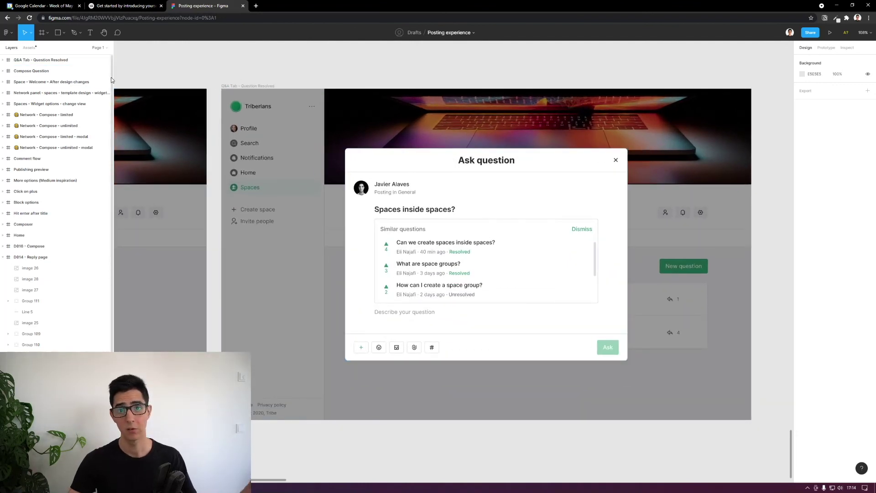
# Review the full board of posting experience frames and switch to the live Tribe community post.
pyautogui.scroll(-5, 210, 118)
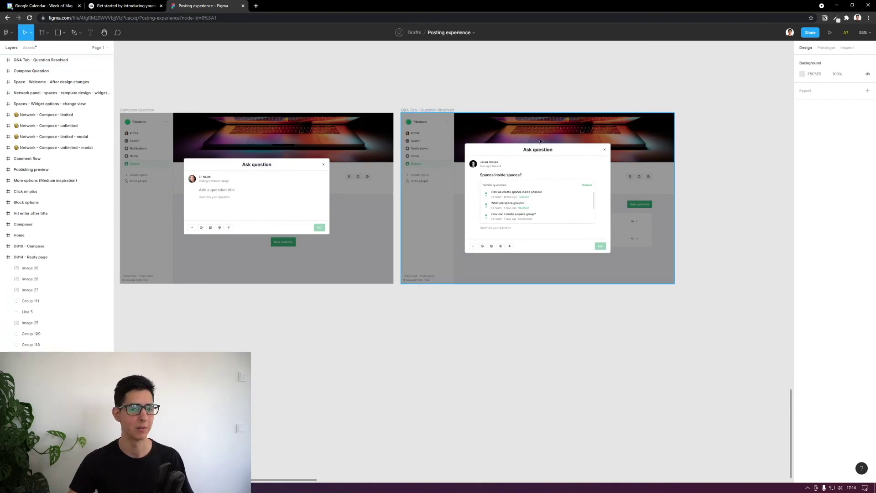
pyautogui.scroll(-3, 475, 130)
pyautogui.scroll(-4, 473, 127)
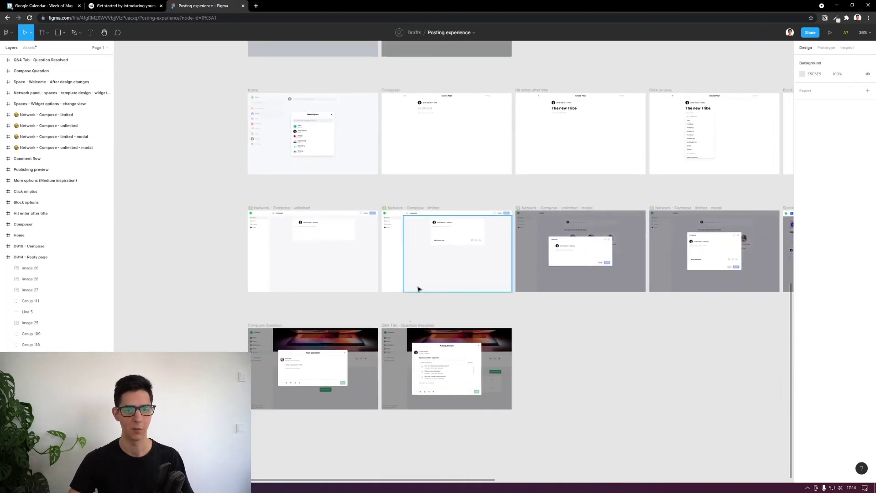
pyautogui.scroll(3, 438, 259)
pyautogui.hscroll(3, 438, 259)
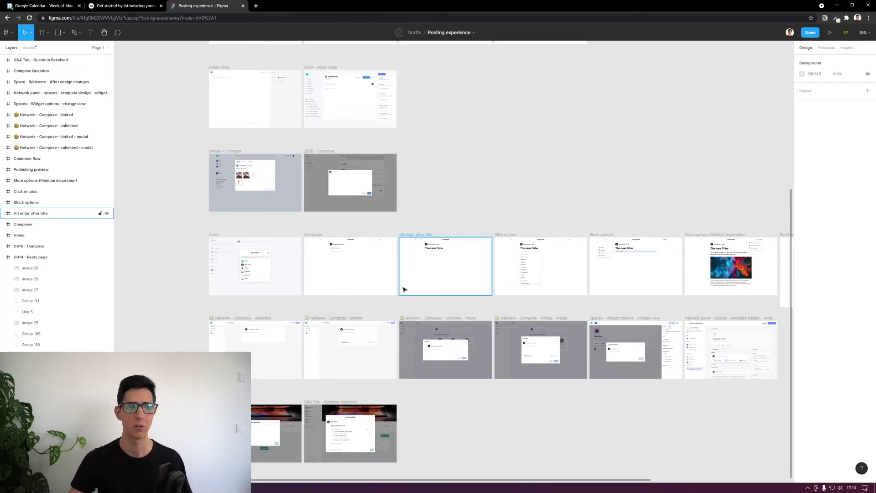
pyautogui.scroll(-3, 413, 201)
pyautogui.moveTo(442, 194); pyautogui.dragTo(415, 329)
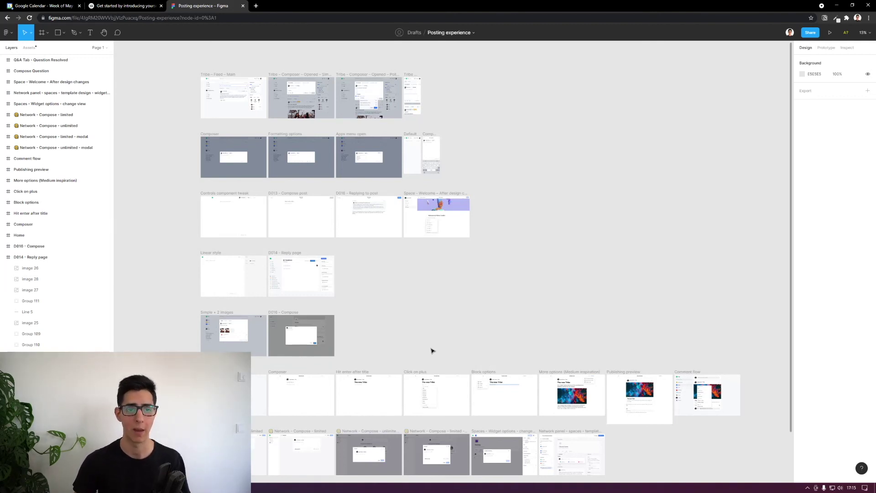
pyautogui.click(122, 6)
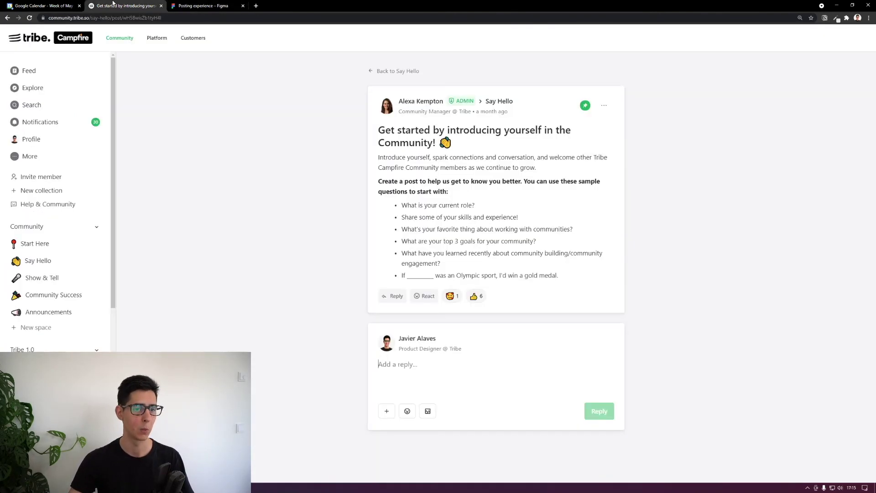